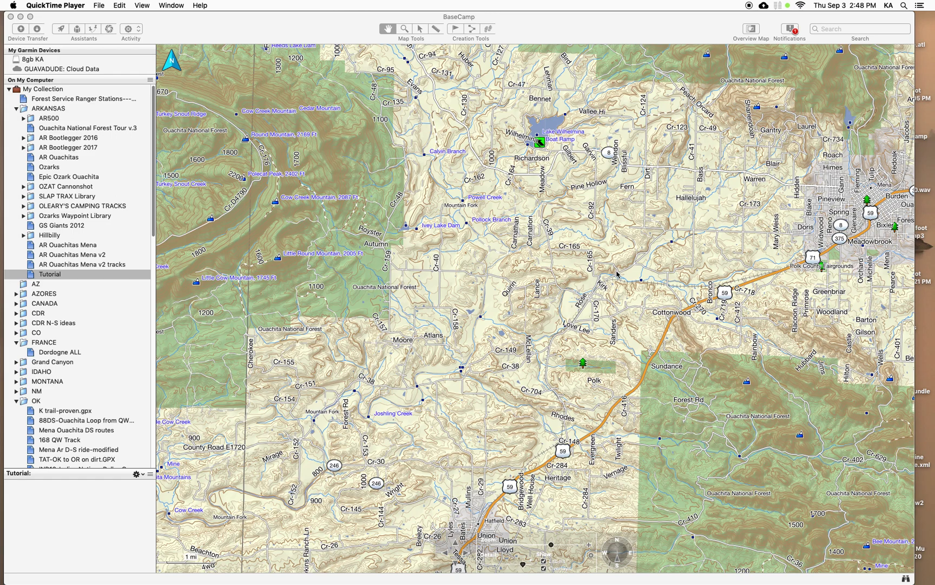
# Pan the map north and south between the Hatfield area and Queen Wilhelmina State Park
pyautogui.scroll(2, 605, 245)
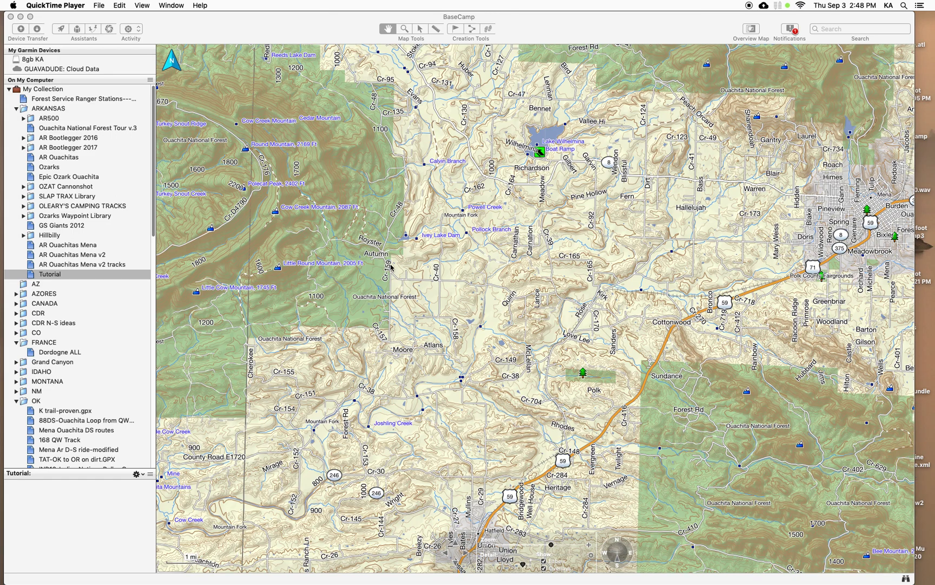
pyautogui.scroll(-10, 463, 276)
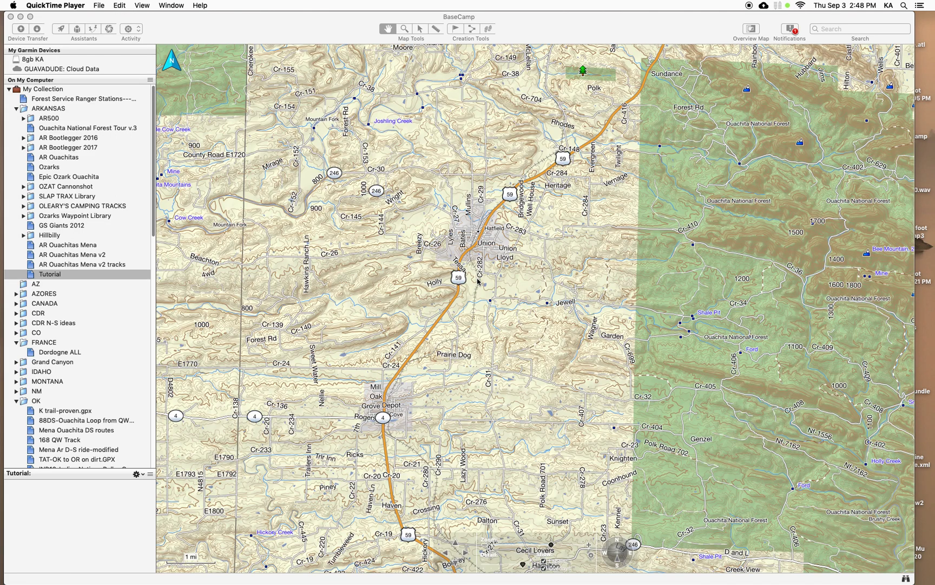
pyautogui.scroll(20, 478, 282)
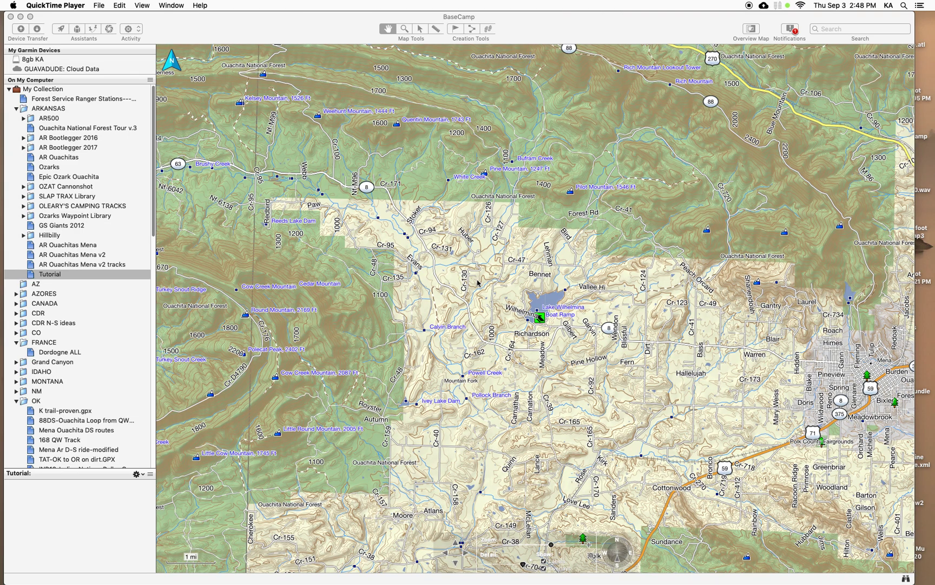
pyautogui.scroll(17, 477, 282)
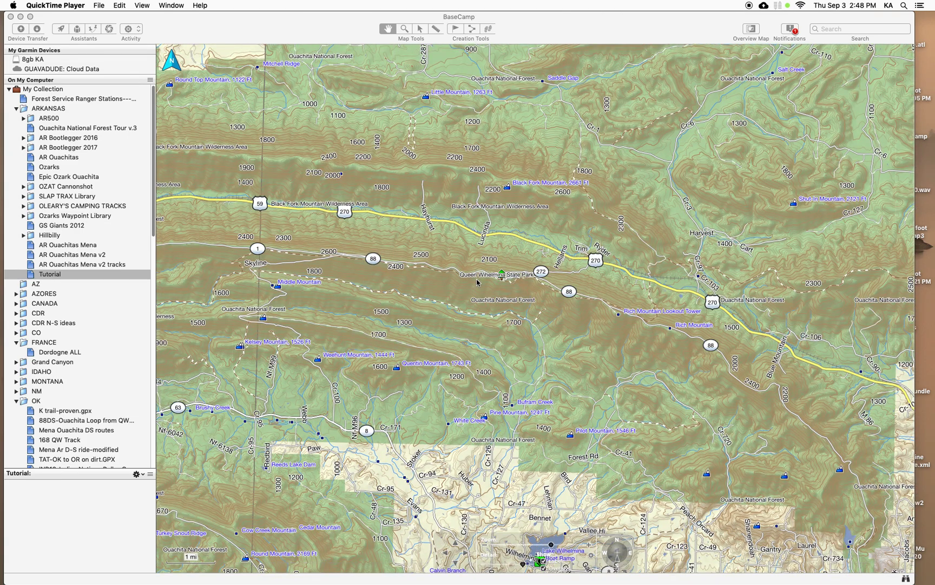
pyautogui.scroll(-18, 477, 282)
pyautogui.scroll(9, 478, 283)
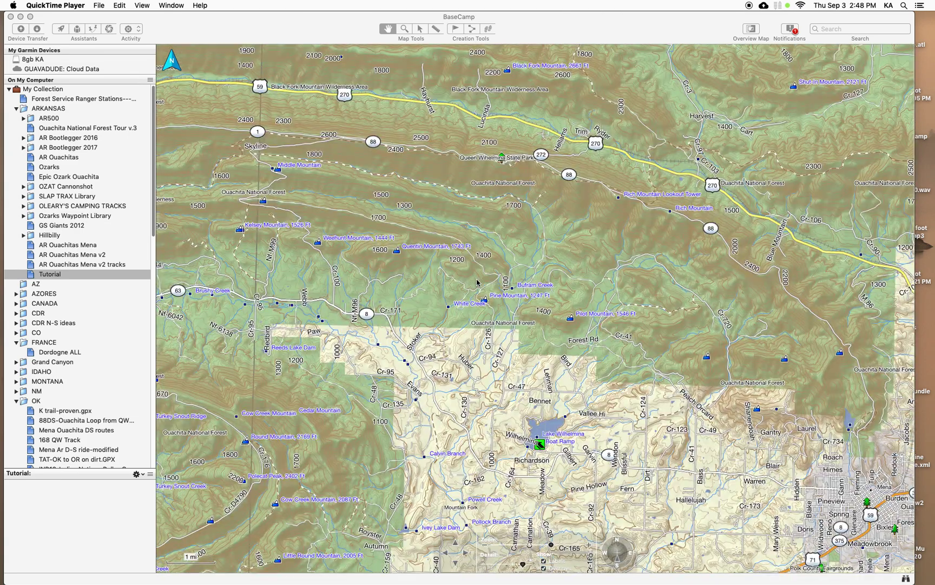
pyautogui.scroll(-12, 478, 282)
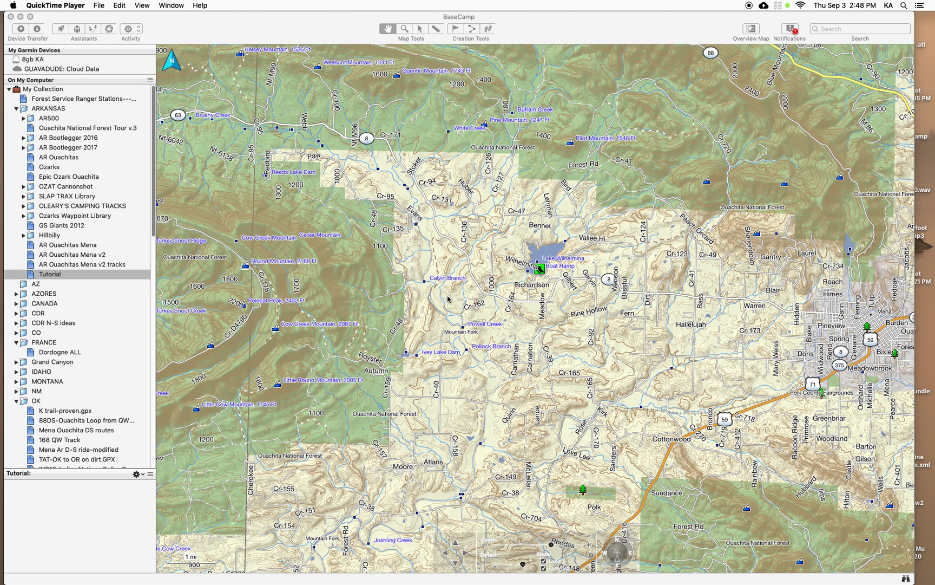
# Zoom the map out to the regional view, then zoom in on the town of Mena
pyautogui.scroll(-15, 447, 298)
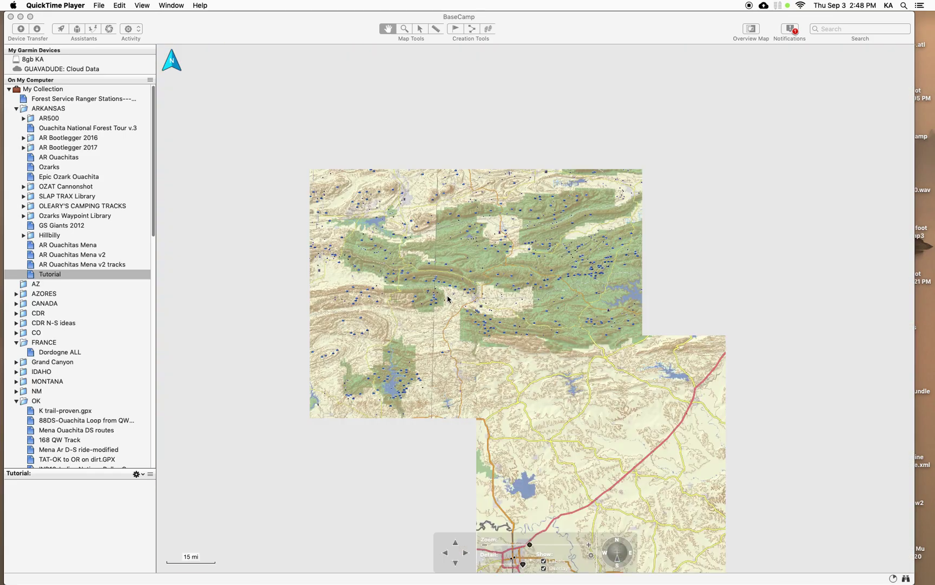
pyautogui.scroll(10, 448, 298)
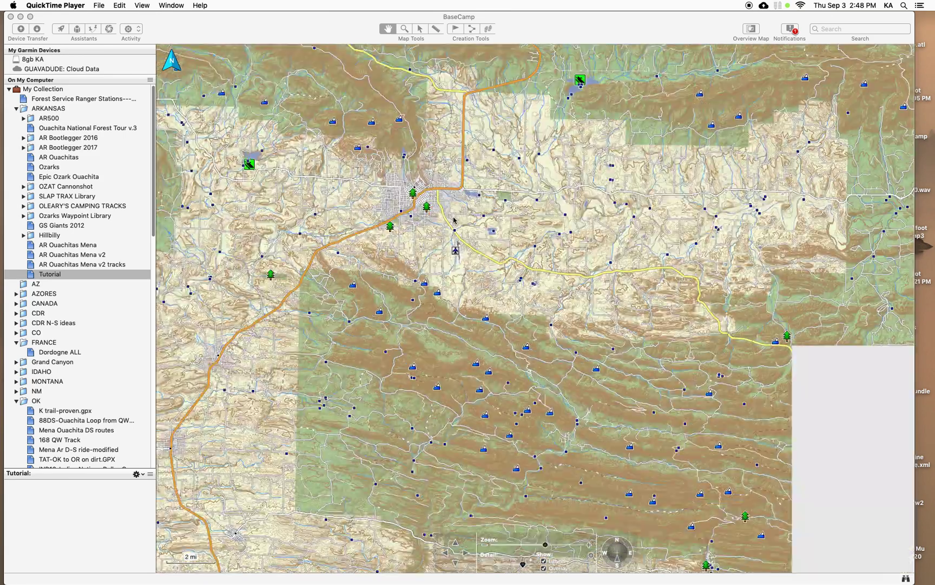
pyautogui.scroll(8, 396, 193)
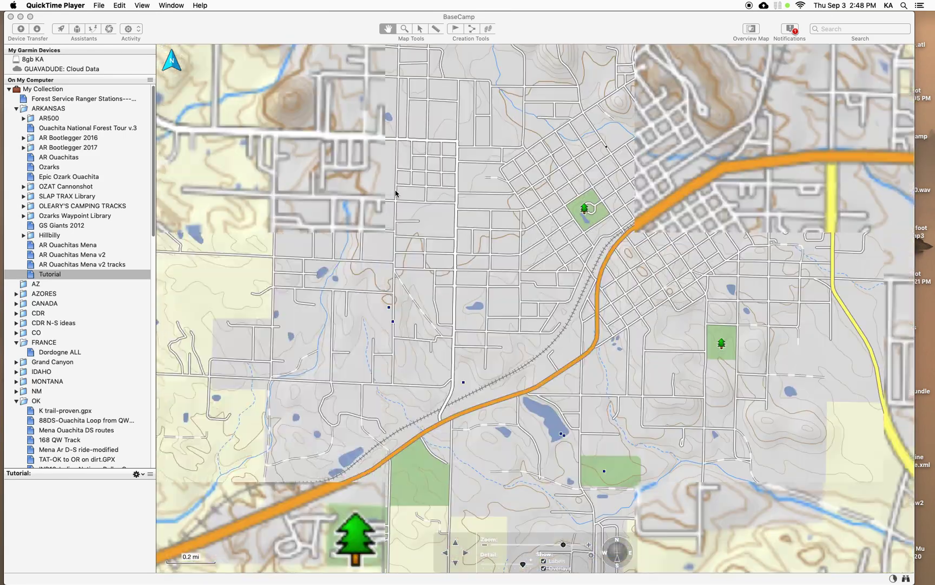
pyautogui.scroll(-3, 396, 193)
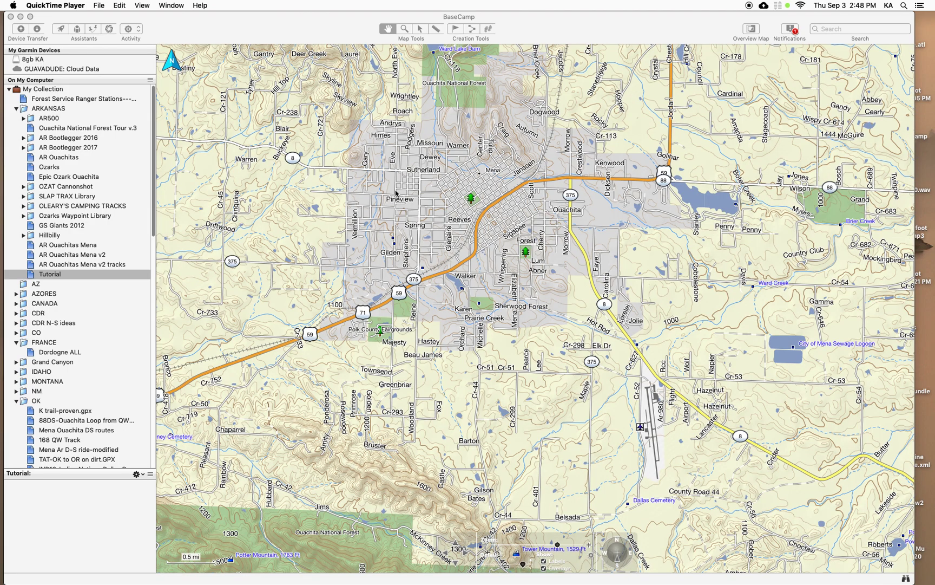
pyautogui.click(174, 62)
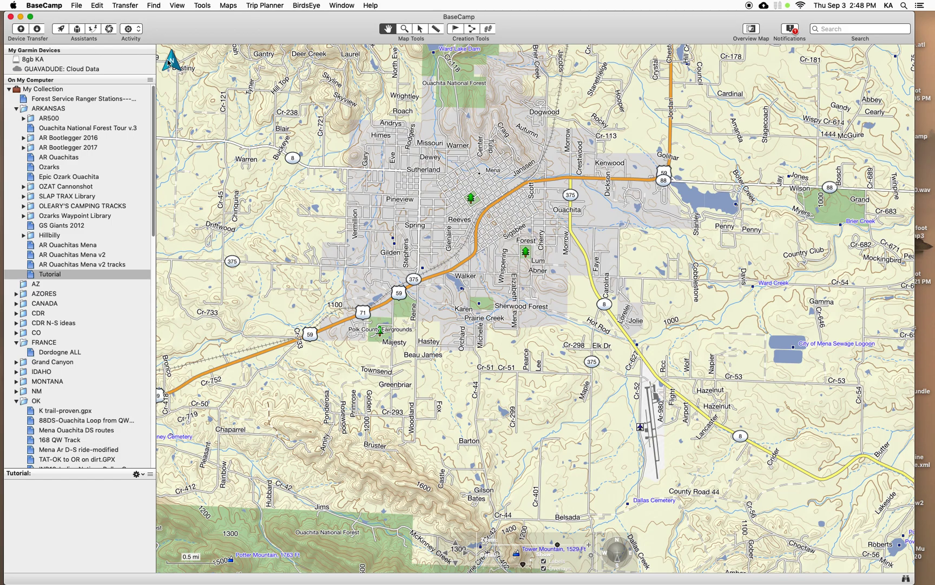
# Zoom out from Mena to view western and central Arkansas and try the map's on-screen directional control
pyautogui.scroll(-5, 323, 306)
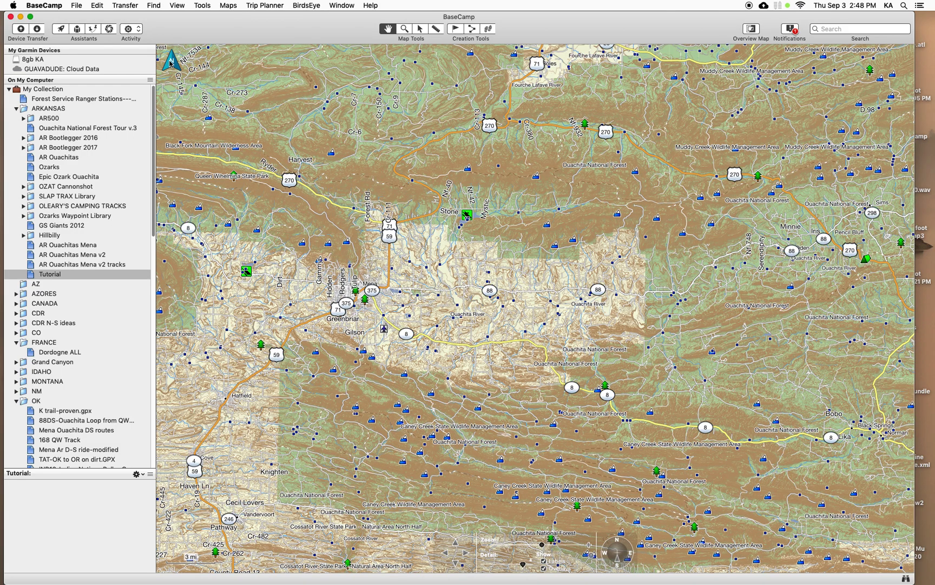
pyautogui.scroll(-3, 316, 309)
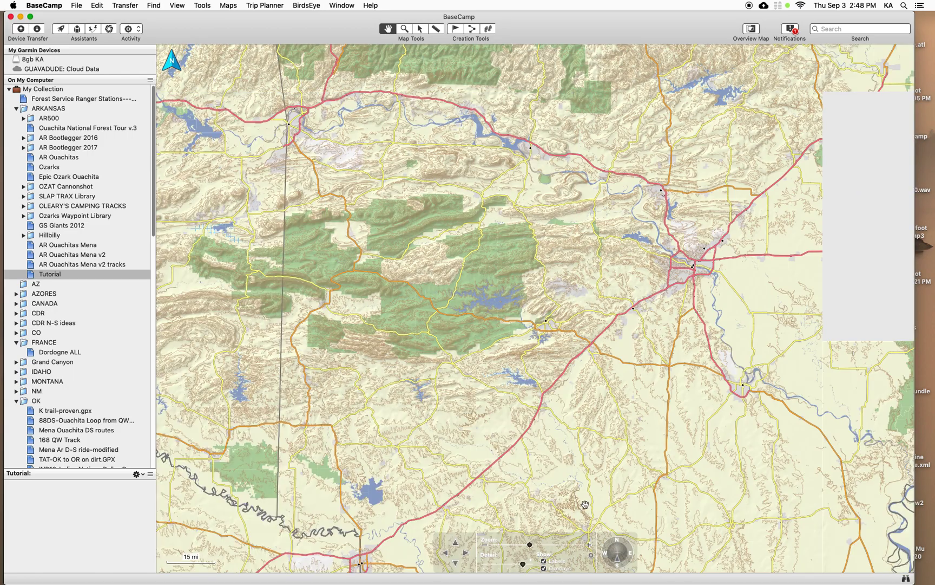
pyautogui.moveTo(618, 563)
pyautogui.mouseDown()
pyautogui.moveTo(604, 553)
pyautogui.moveTo(618, 540)
pyautogui.moveTo(628, 547)
pyautogui.moveTo(617, 565)
pyautogui.mouseUp()
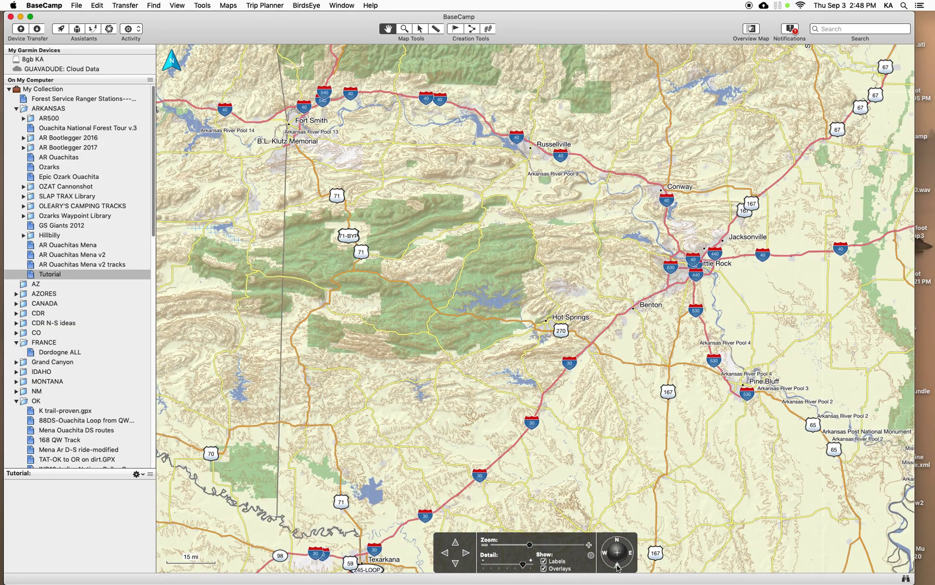
# Zoom in near Hot Springs and pan west past De Gray State Park and De Queen, then north to Mena
pyautogui.scroll(3, 611, 289)
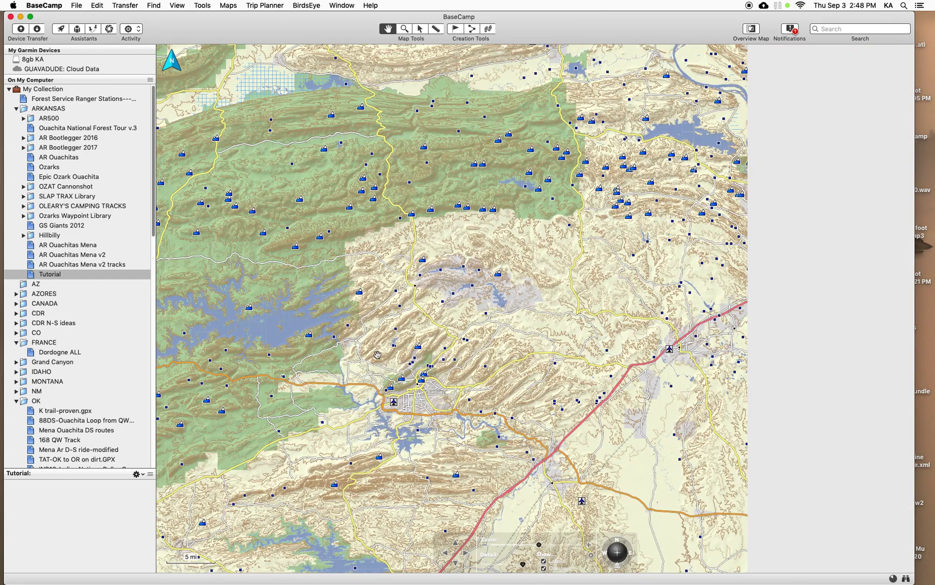
pyautogui.scroll(-5, 428, 407)
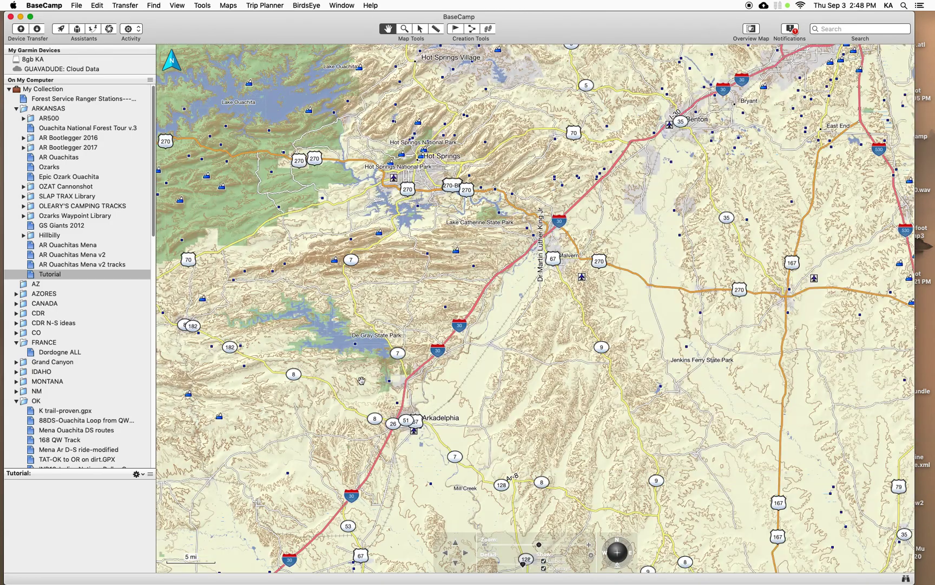
pyautogui.hscroll(-13, 355, 375)
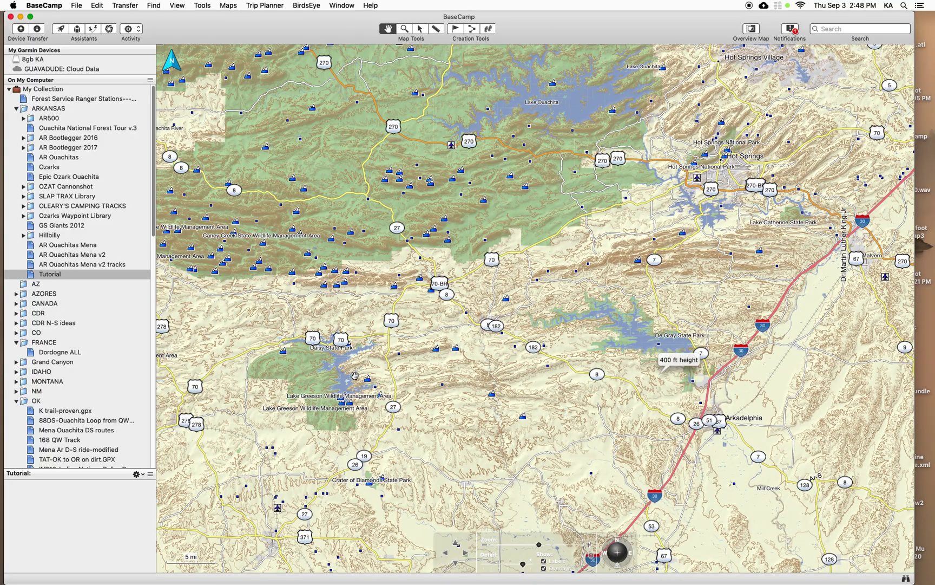
pyautogui.hscroll(10, 355, 375)
pyautogui.scroll(5, 355, 376)
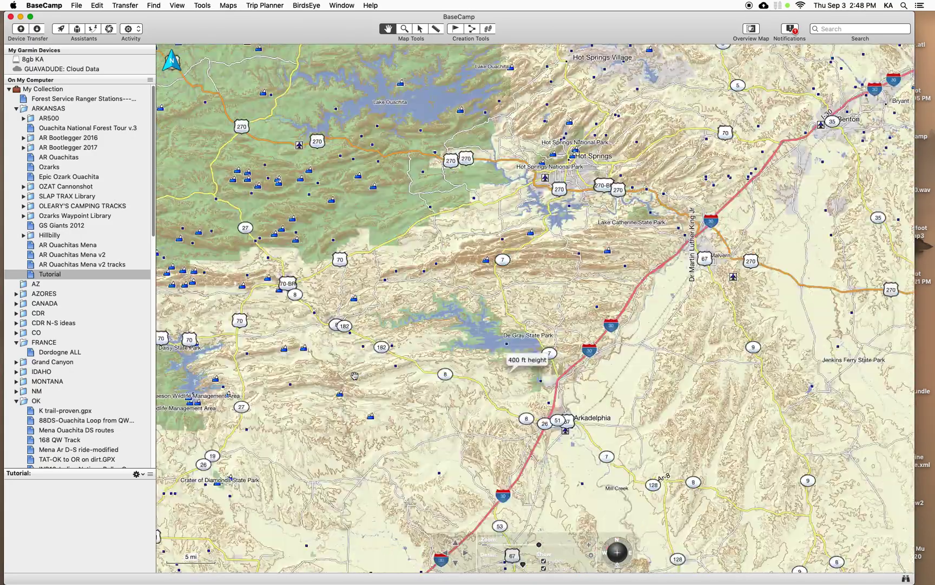
pyautogui.hscroll(5, 355, 376)
pyautogui.hscroll(-14, 355, 376)
pyautogui.scroll(-5, 354, 375)
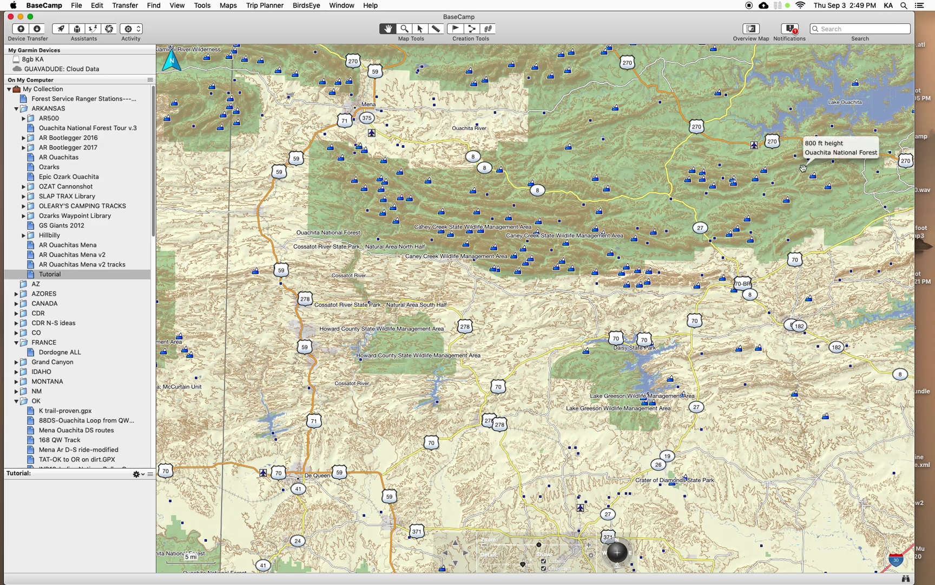
pyautogui.hscroll(-3, 803, 168)
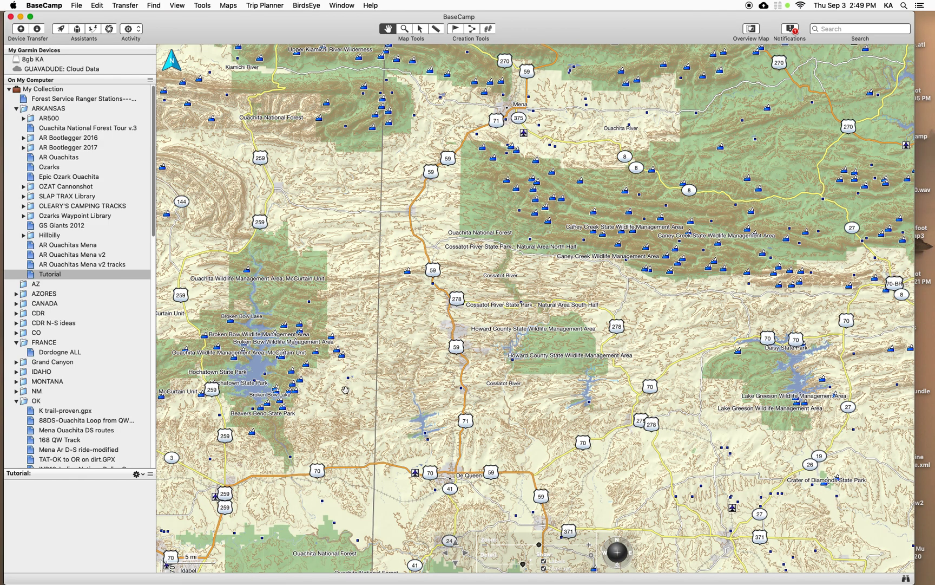
pyautogui.scroll(-2, 346, 390)
pyautogui.scroll(-5, 343, 400)
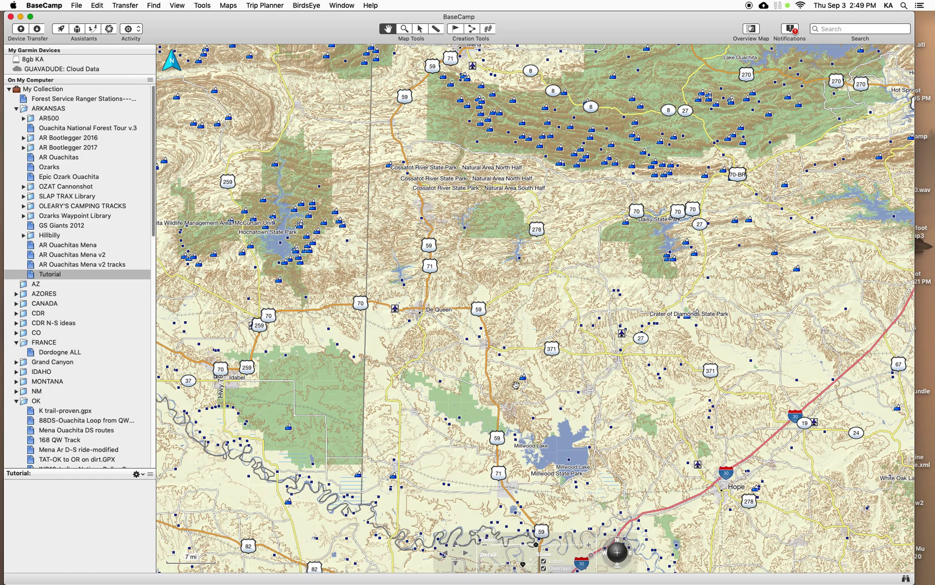
pyautogui.scroll(10, 256, 355)
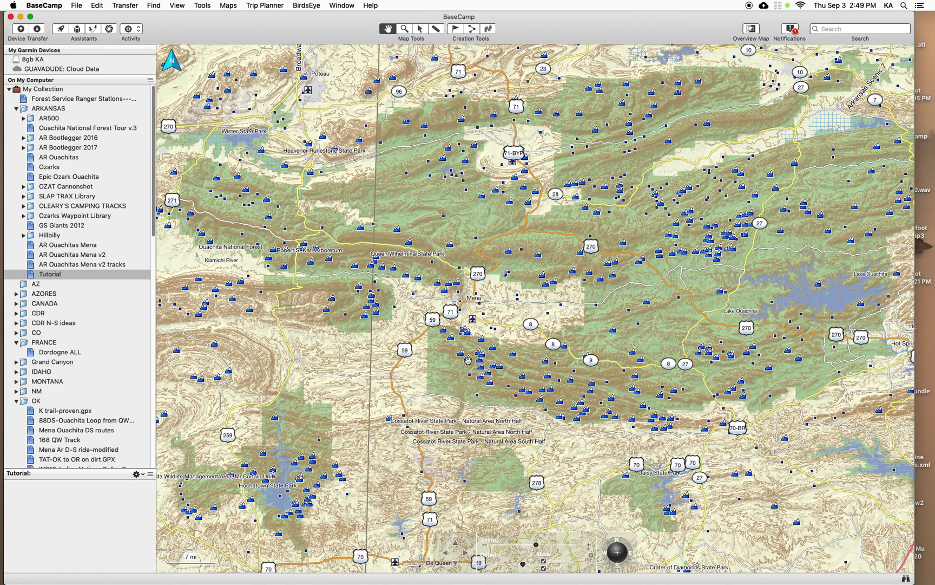
# Move the map around Ouachita National Forest and Mt Ida, then center and zoom in on Mena
pyautogui.moveTo(708, 189); pyautogui.dragTo(651, 211)
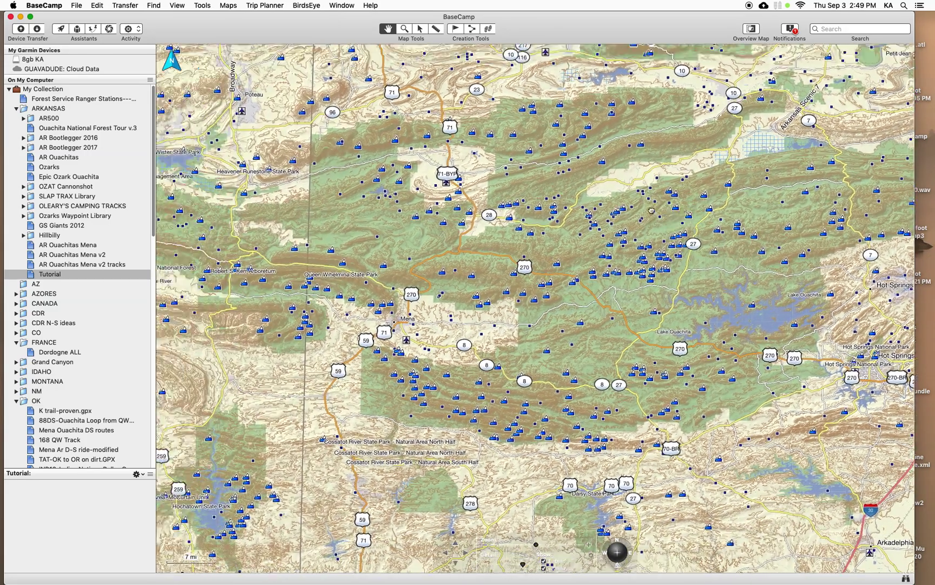
pyautogui.scroll(3, 662, 348)
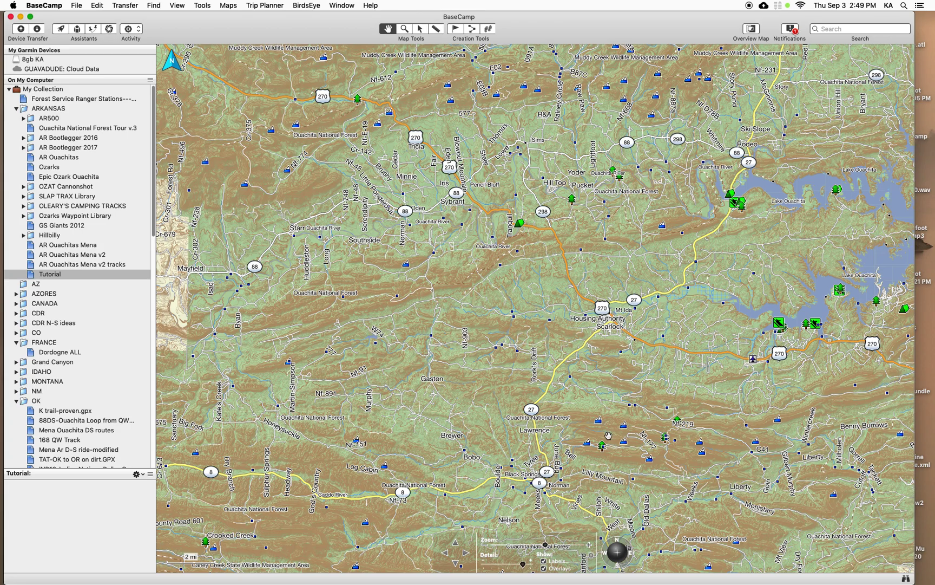
pyautogui.moveTo(598, 406); pyautogui.dragTo(571, 265)
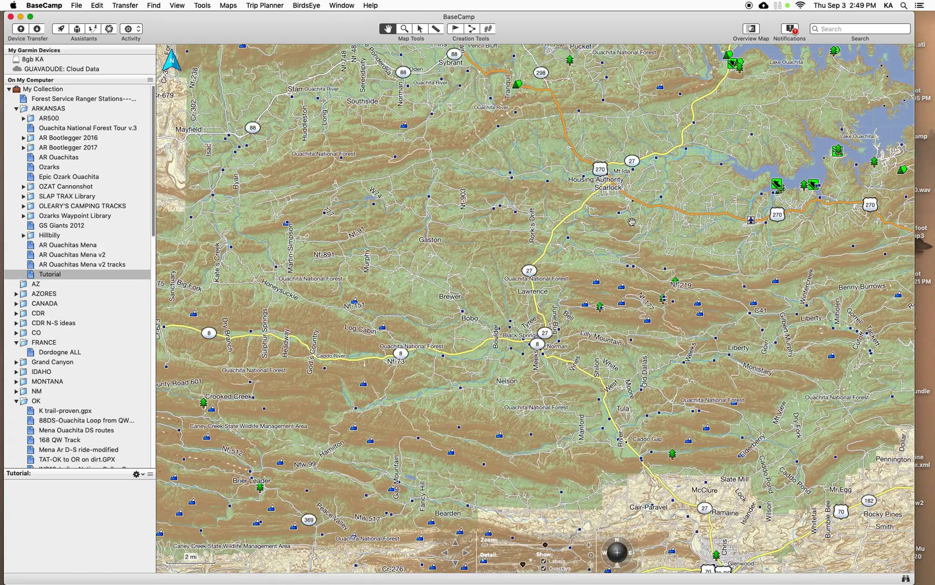
pyautogui.scroll(3, 601, 281)
pyautogui.scroll(-5, 454, 382)
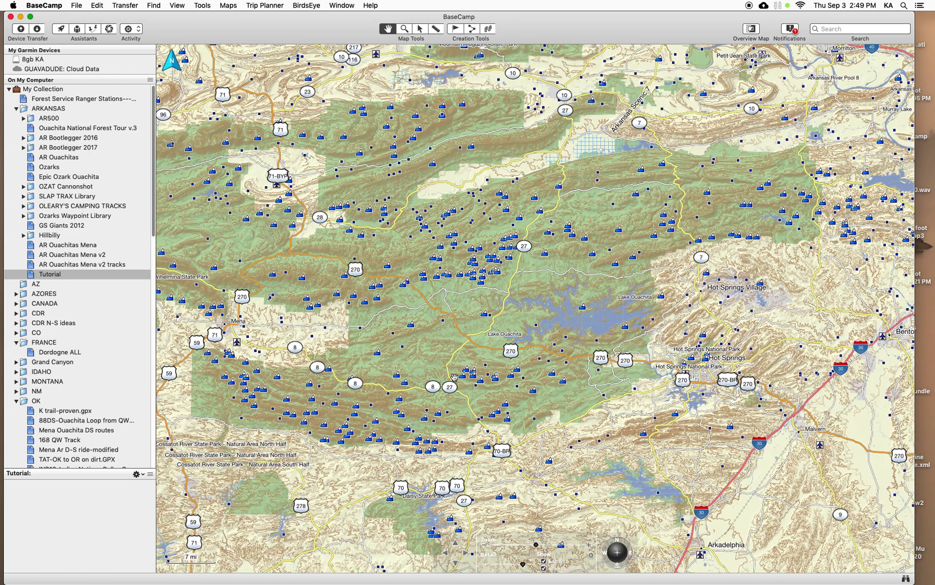
pyautogui.moveTo(332, 324); pyautogui.dragTo(818, 307)
pyautogui.scroll(5, 744, 322)
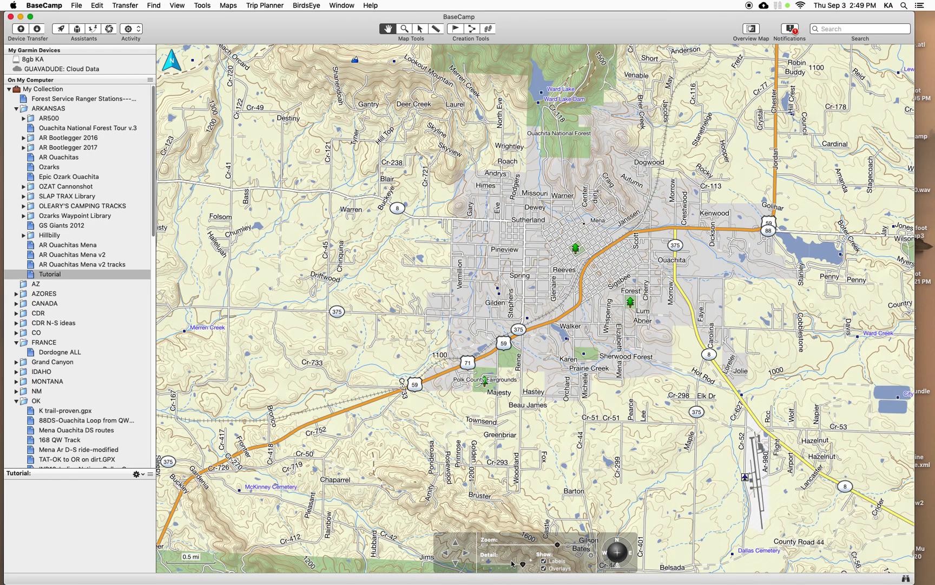
# Compare the Mena map at lower and highest detail levels, then restore the detail to one notch below maximum
pyautogui.click(546, 568)
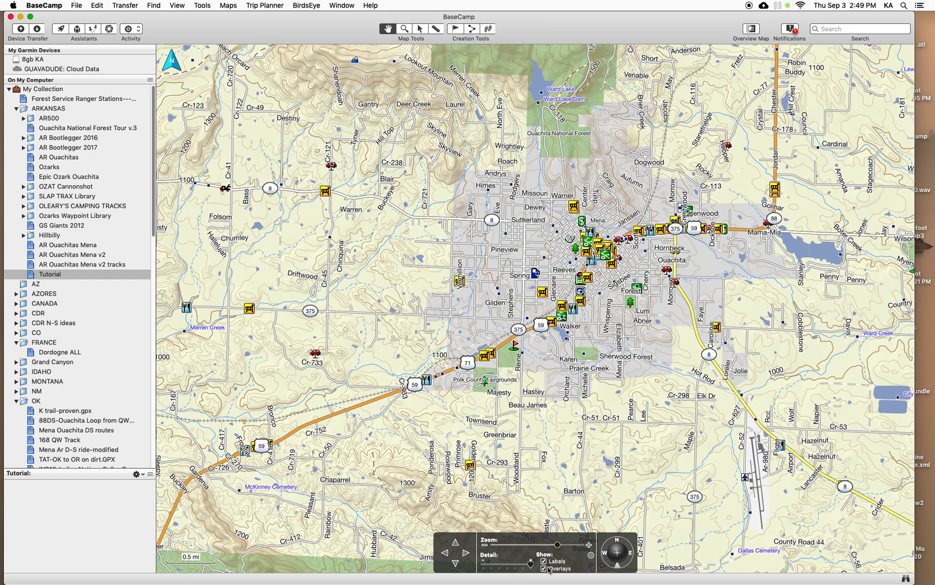
pyautogui.click(530, 564)
pyautogui.click(515, 576)
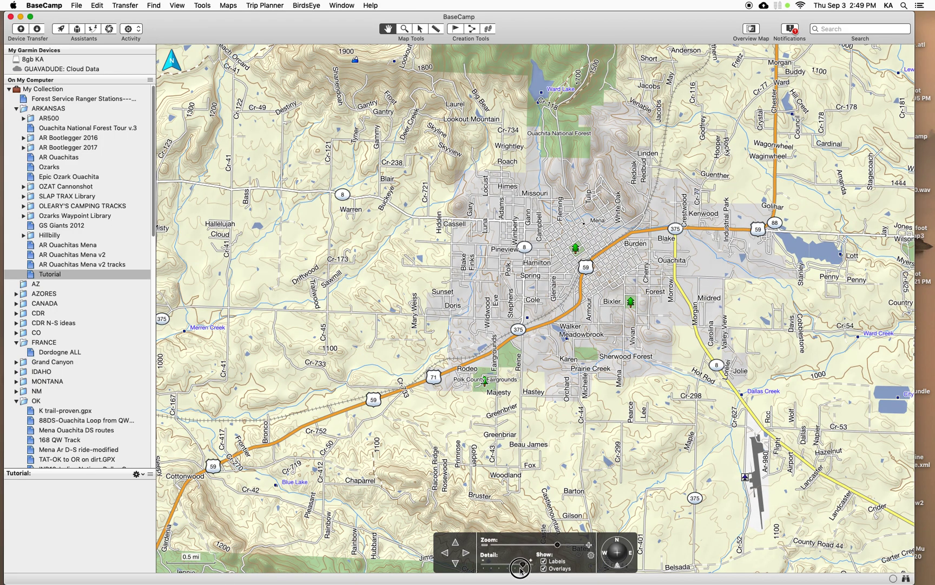
pyautogui.moveTo(519, 568); pyautogui.dragTo(523, 569)
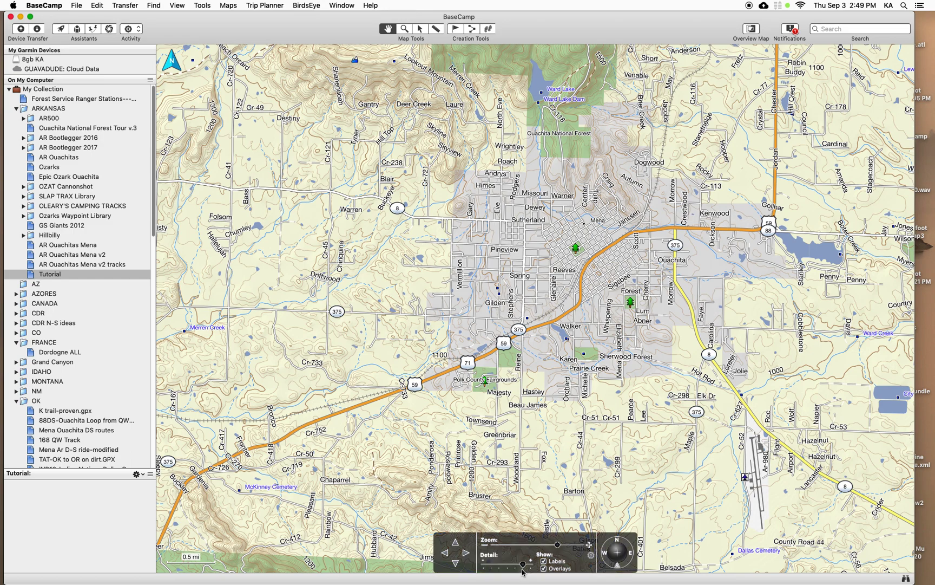
pyautogui.moveTo(533, 567); pyautogui.dragTo(531, 571)
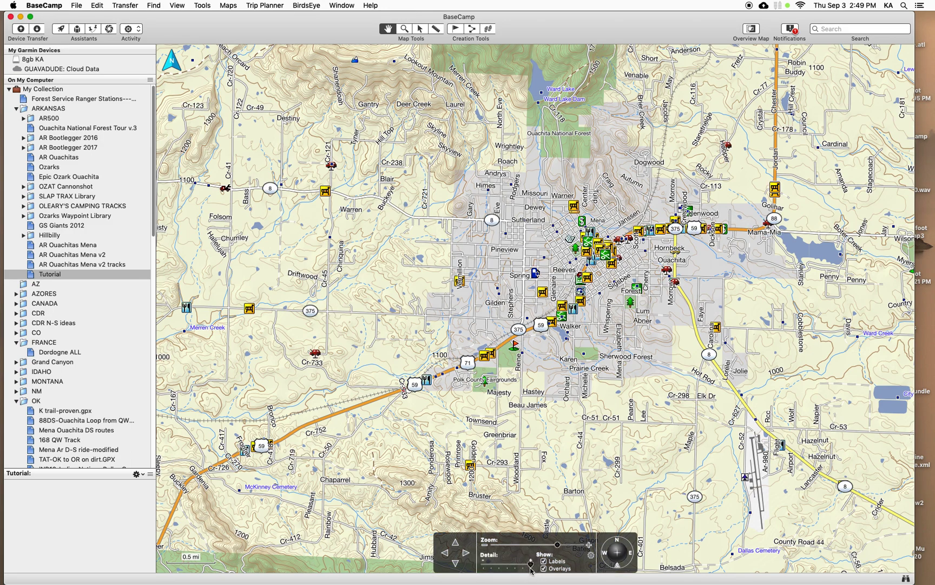
pyautogui.click(526, 571)
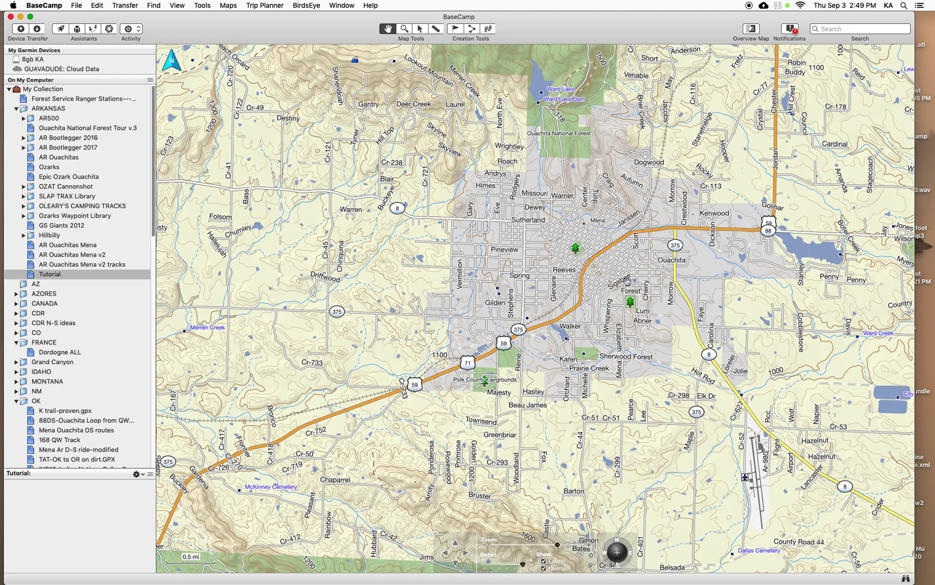
# Set the map detail to its highest level and examine the businesses along Highway 59 in Mena up close
pyautogui.scroll(5, 601, 395)
pyautogui.scroll(-10, 605, 392)
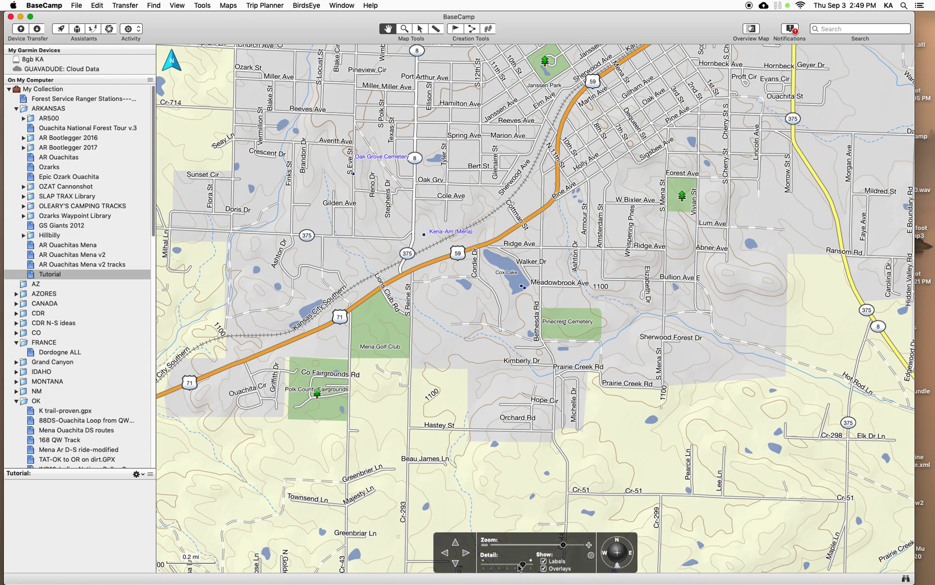
pyautogui.moveTo(523, 564); pyautogui.dragTo(530, 564)
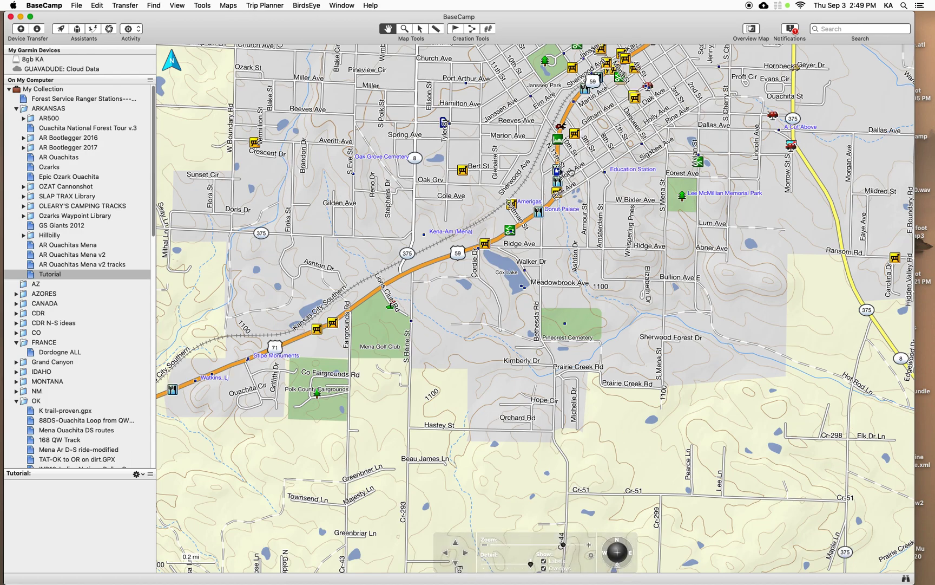
pyautogui.scroll(6, 571, 172)
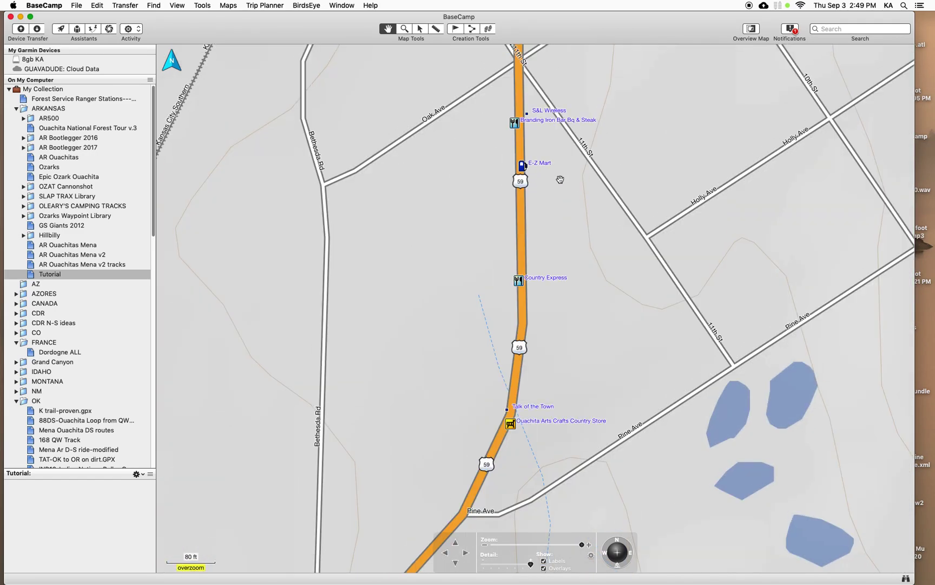
# Start a new route at the E-Z Mart on Highway 59 in Mena and move the route window clear of the highway
pyautogui.press('Up')
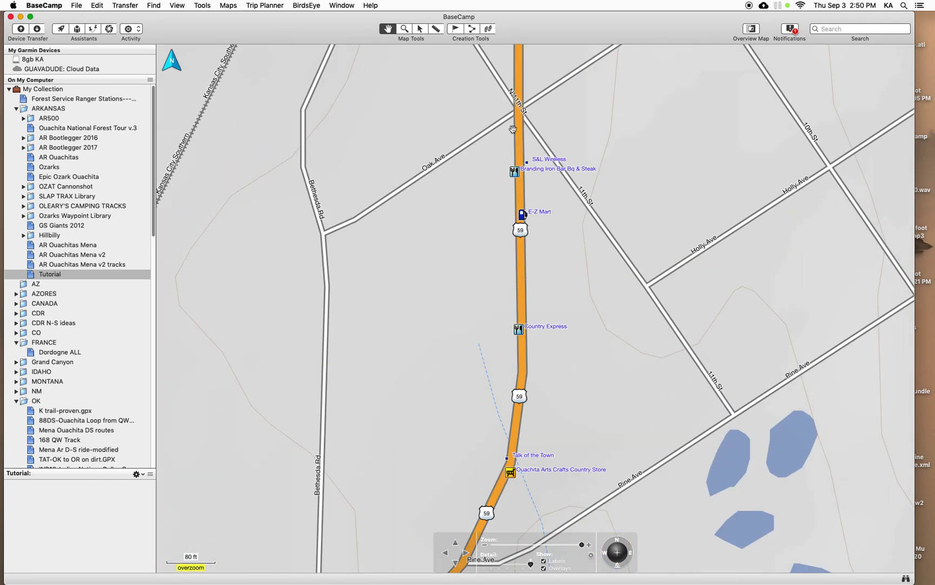
pyautogui.click(472, 30)
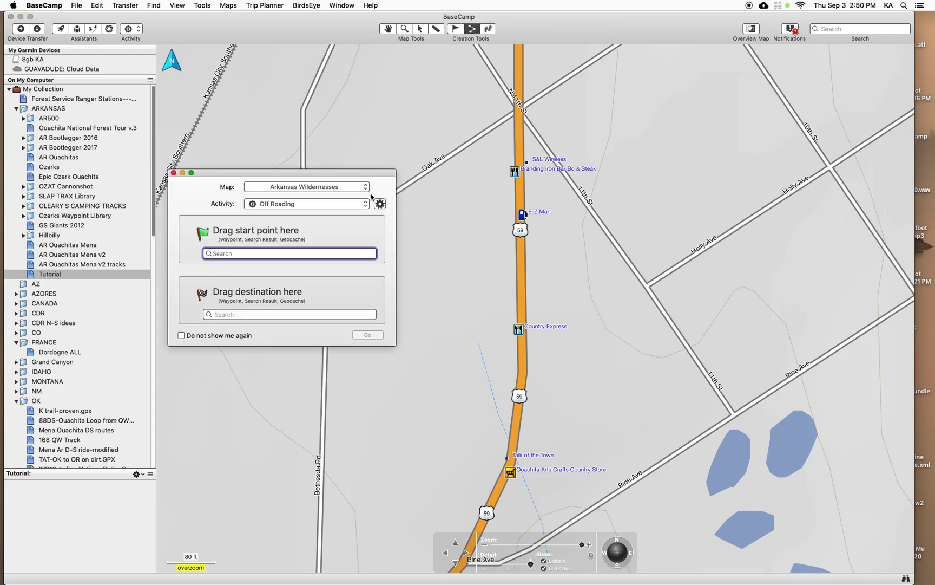
pyautogui.click(522, 215)
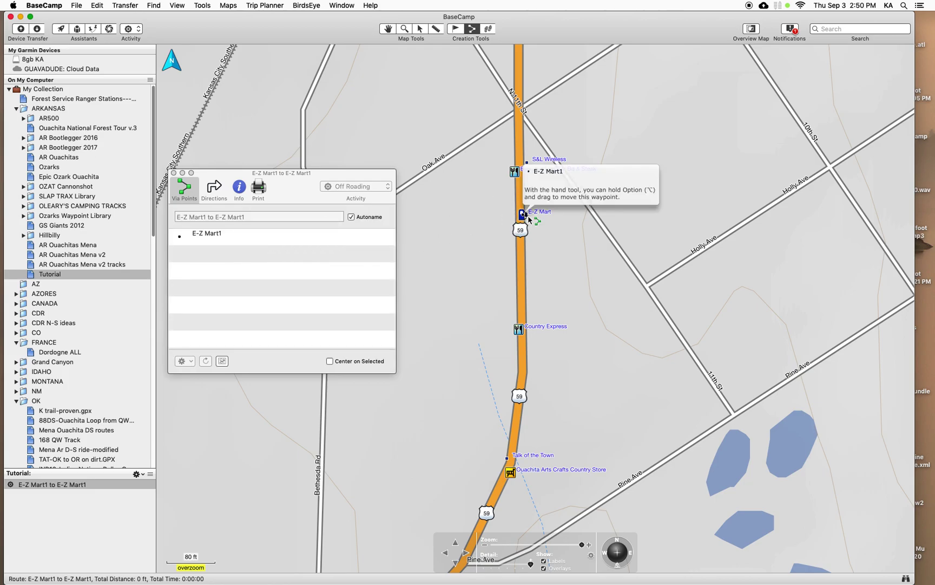
pyautogui.moveTo(290, 187); pyautogui.dragTo(344, 189)
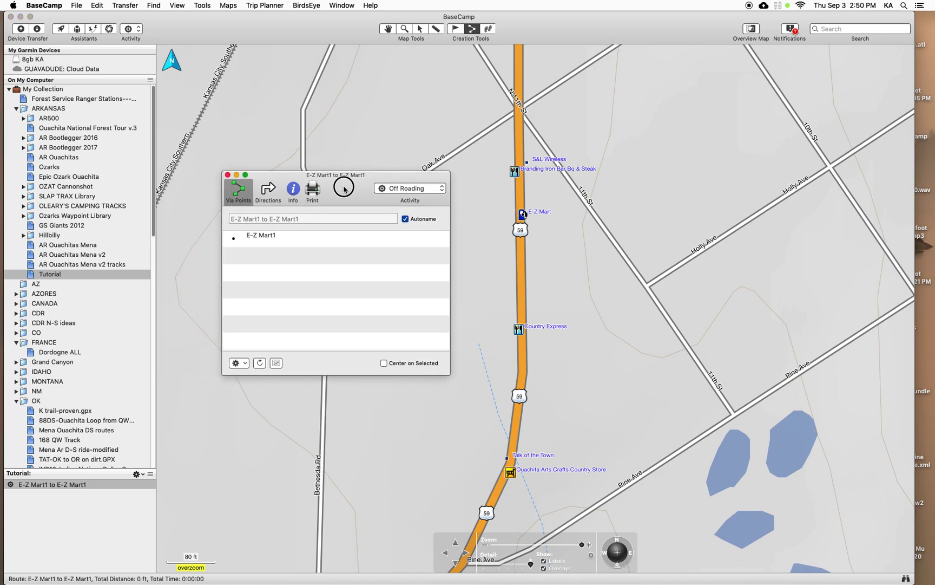
pyautogui.moveTo(344, 189); pyautogui.dragTo(790, 77)
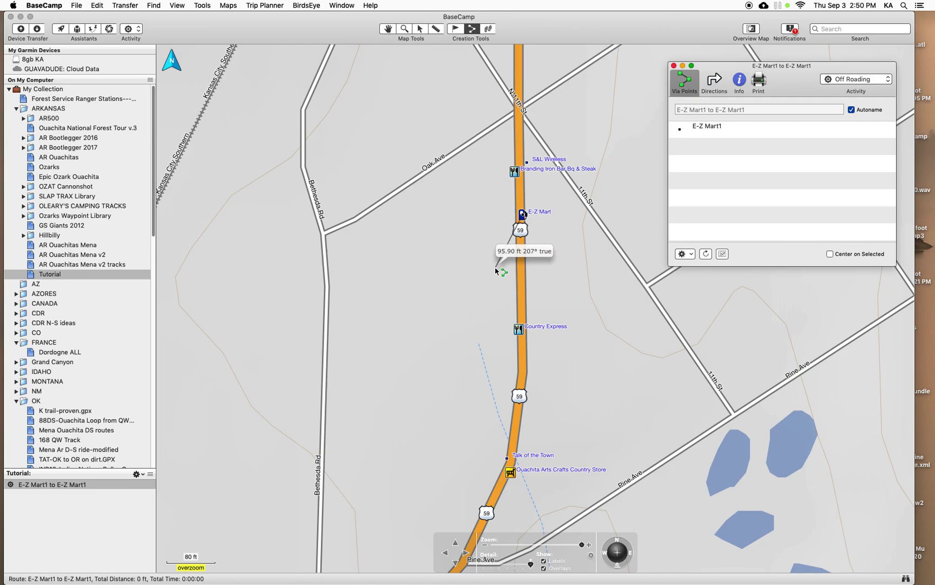
pyautogui.press('Escape')
pyautogui.scroll(-5, 449, 306)
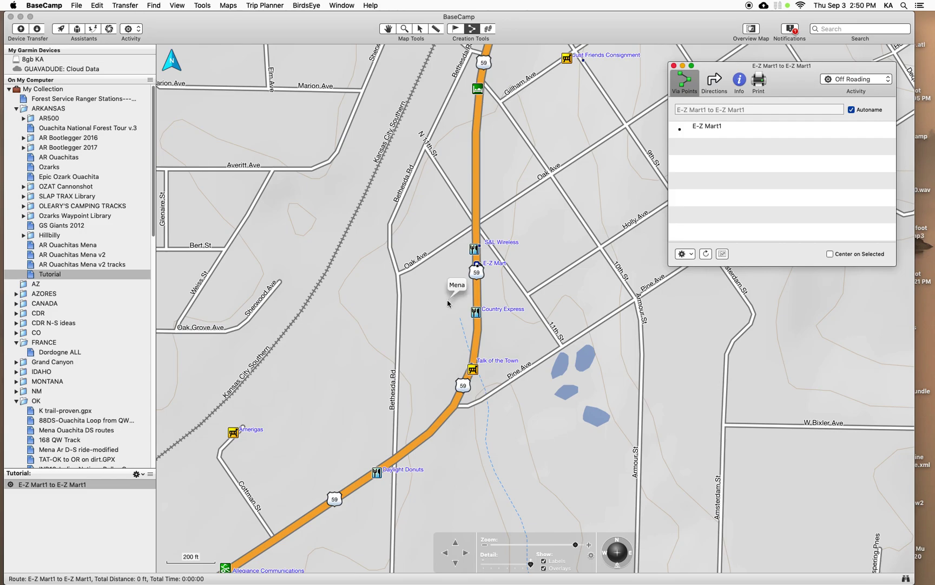
pyautogui.scroll(-3, 437, 305)
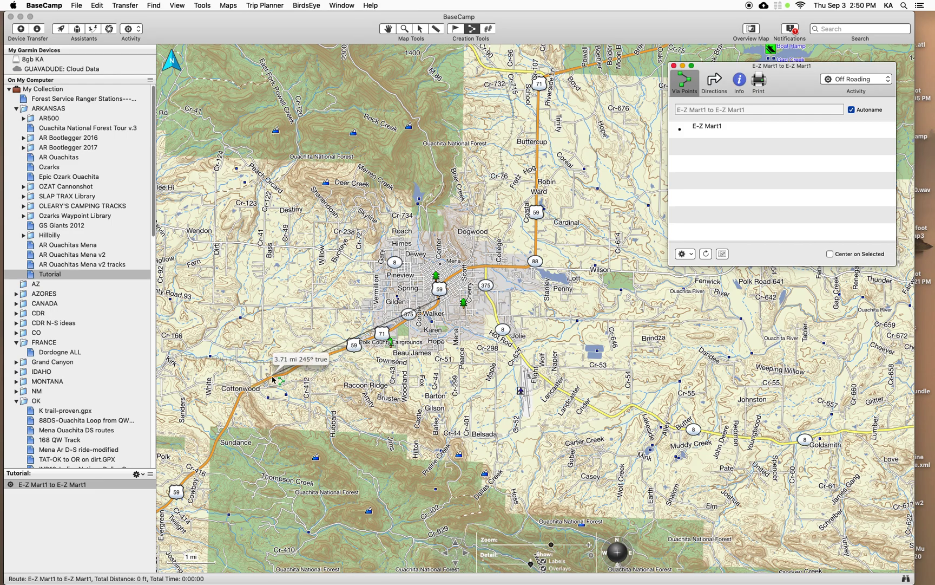
pyautogui.scroll(2, 272, 381)
pyautogui.scroll(3, 276, 379)
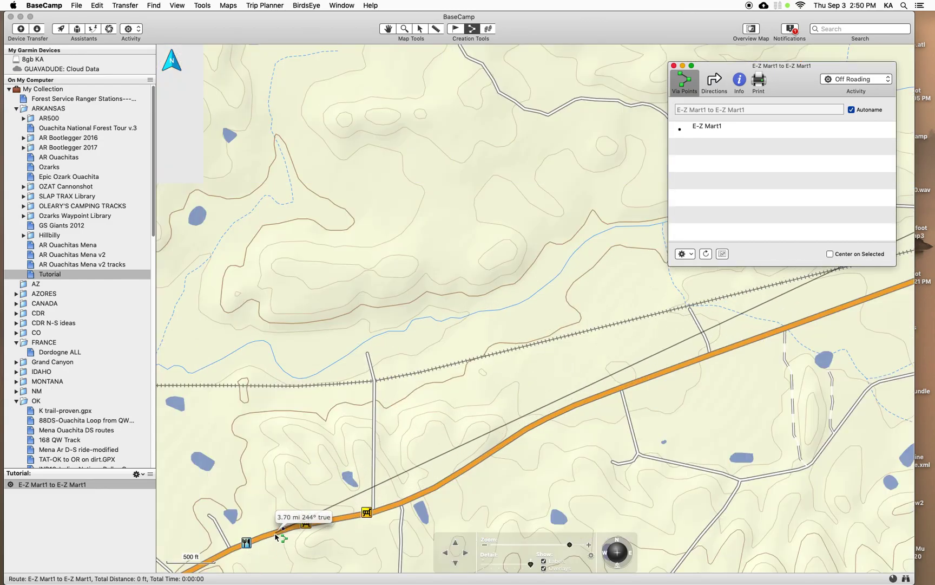
pyautogui.click(276, 534)
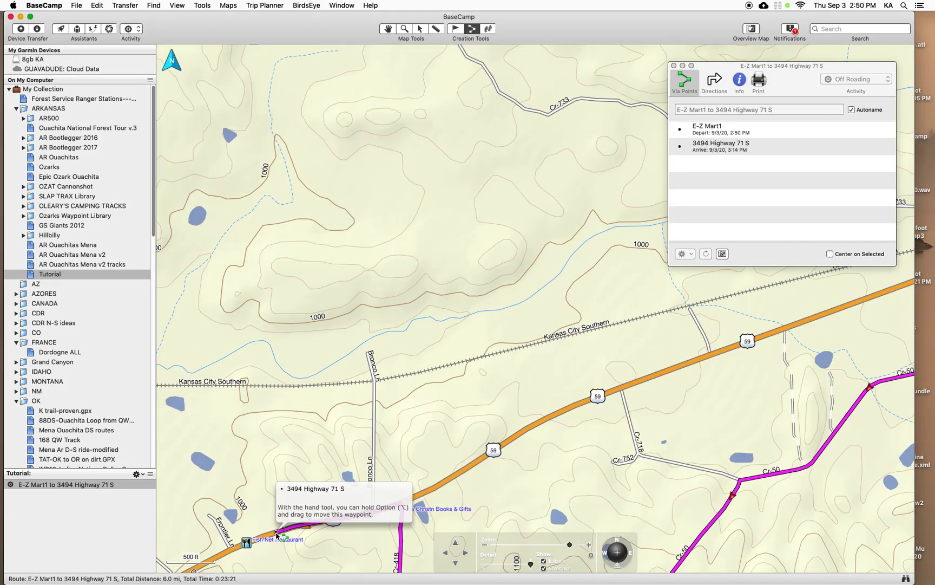
# Change the route's activity from Off Roading to Motorcycling - Shortest so it follows the highway
pyautogui.scroll(-4, 276, 535)
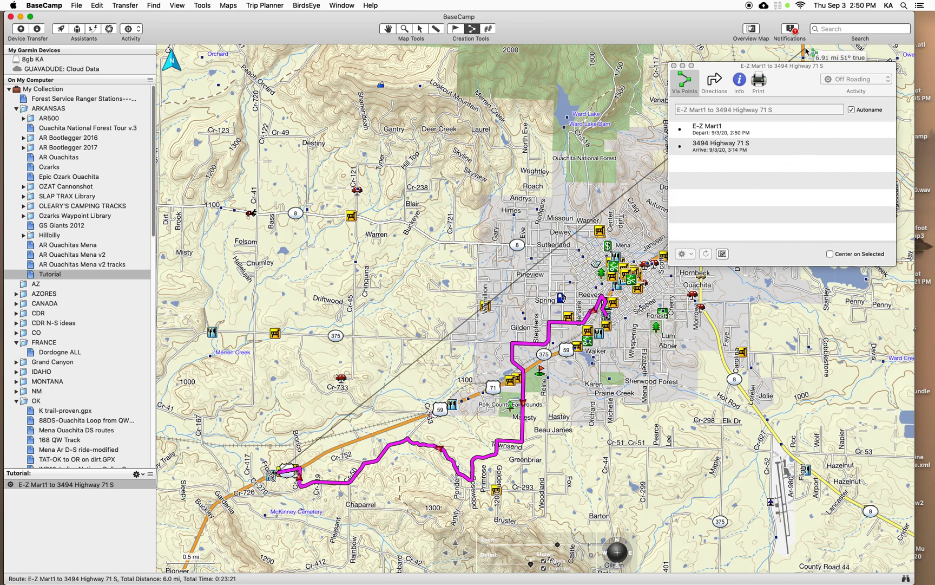
pyautogui.click(804, 79)
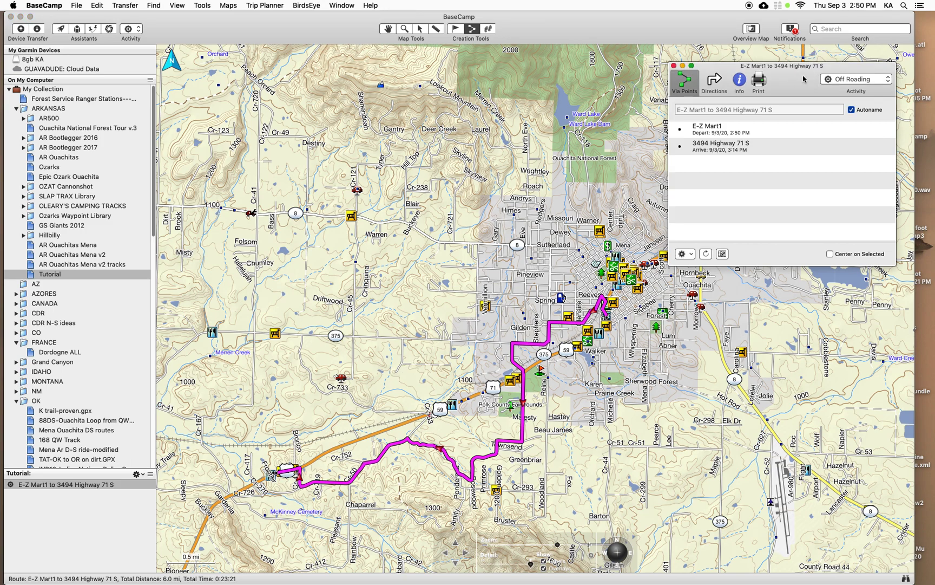
pyautogui.click(887, 79)
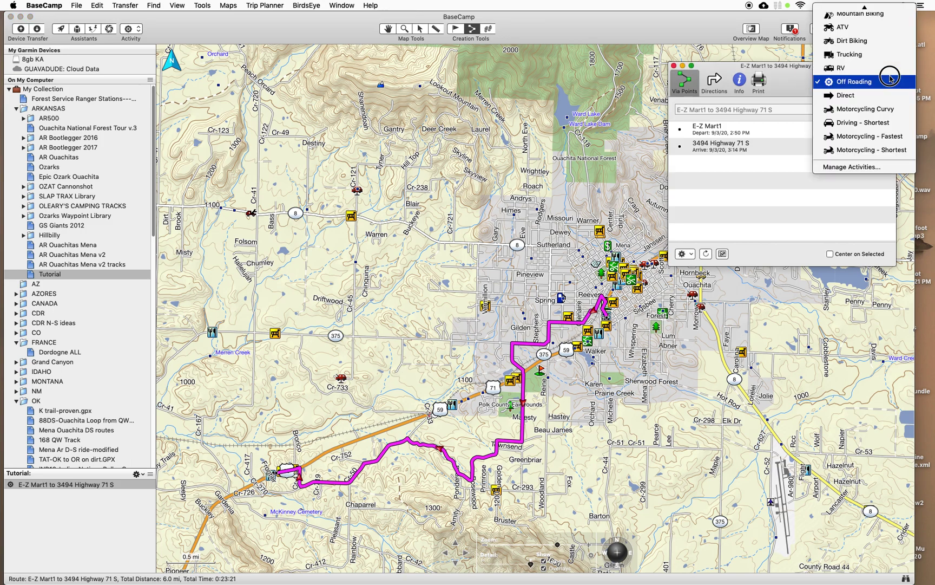
pyautogui.click(885, 154)
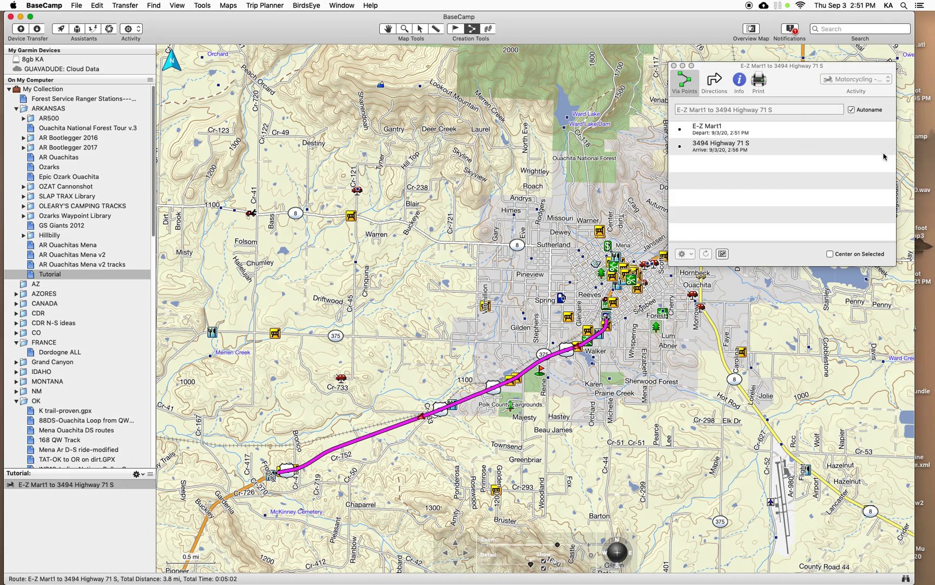
pyautogui.click(771, 264)
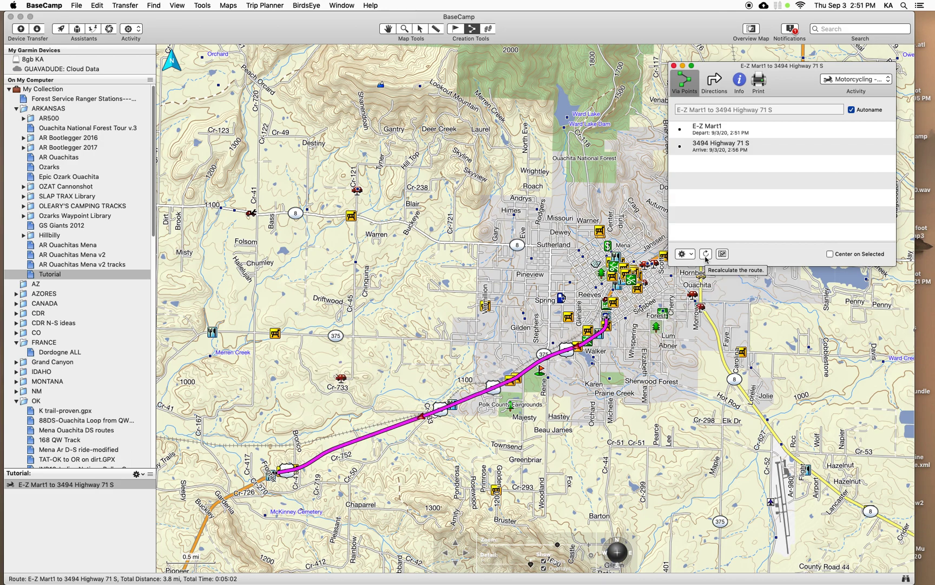
# View the area south of the route's end point and move the route window off the map
pyautogui.scroll(-5, 222, 479)
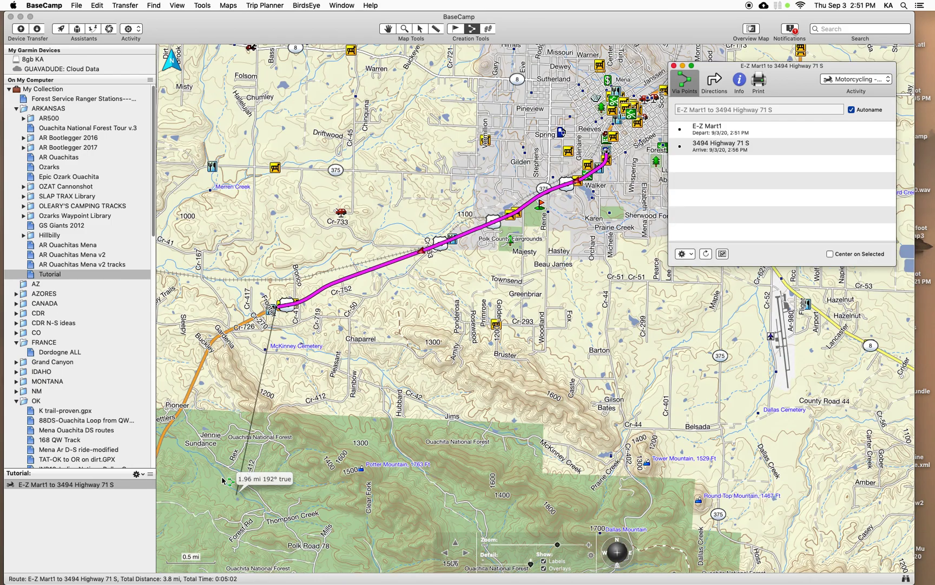
pyautogui.scroll(-3, 222, 479)
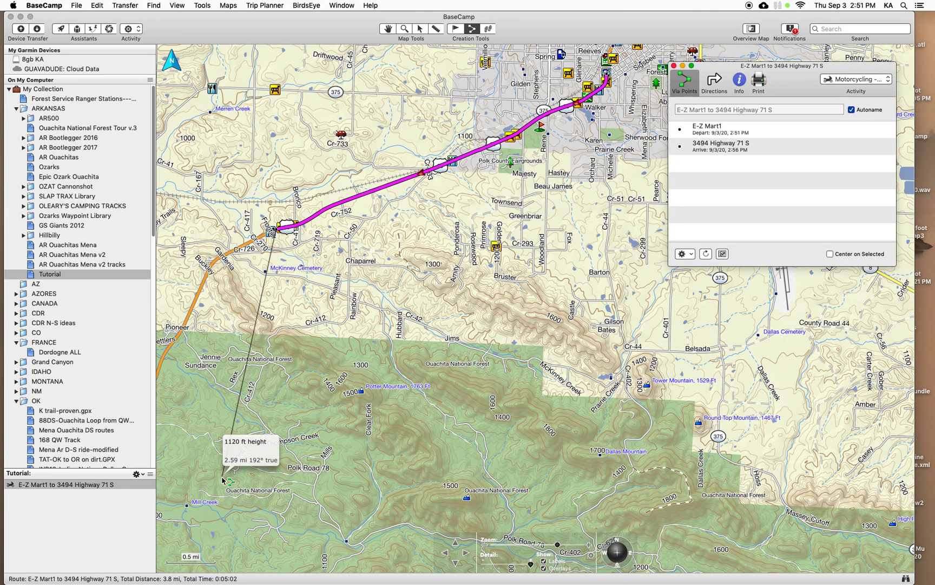
pyautogui.scroll(1, 282, 439)
pyautogui.scroll(-1, 269, 340)
pyautogui.scroll(8, 269, 340)
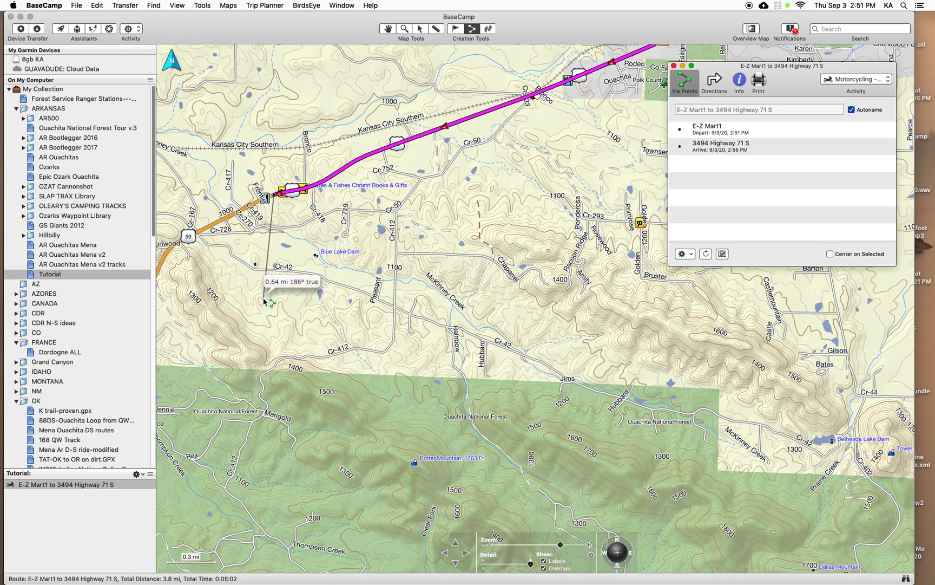
pyautogui.scroll(1, 313, 255)
pyautogui.click(788, 79)
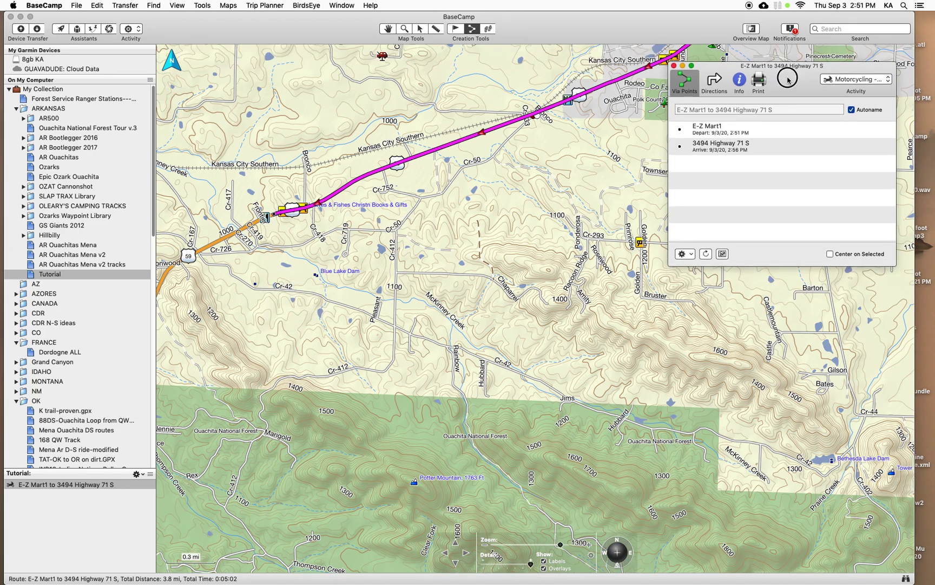
pyautogui.click(789, 78)
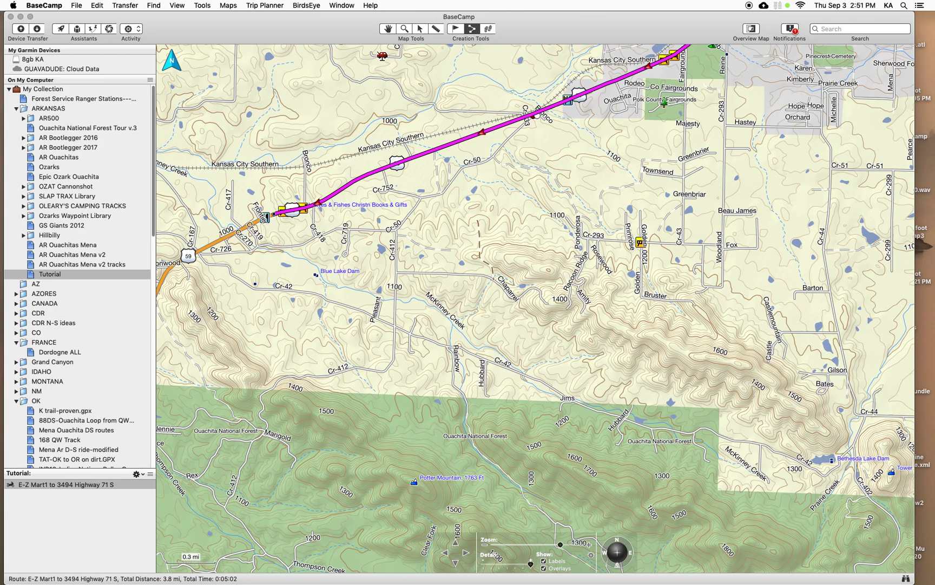
# Examine the roads south and west of the route's end, around Highways 59 and 375, for the next route point
pyautogui.scroll(-5, 195, 291)
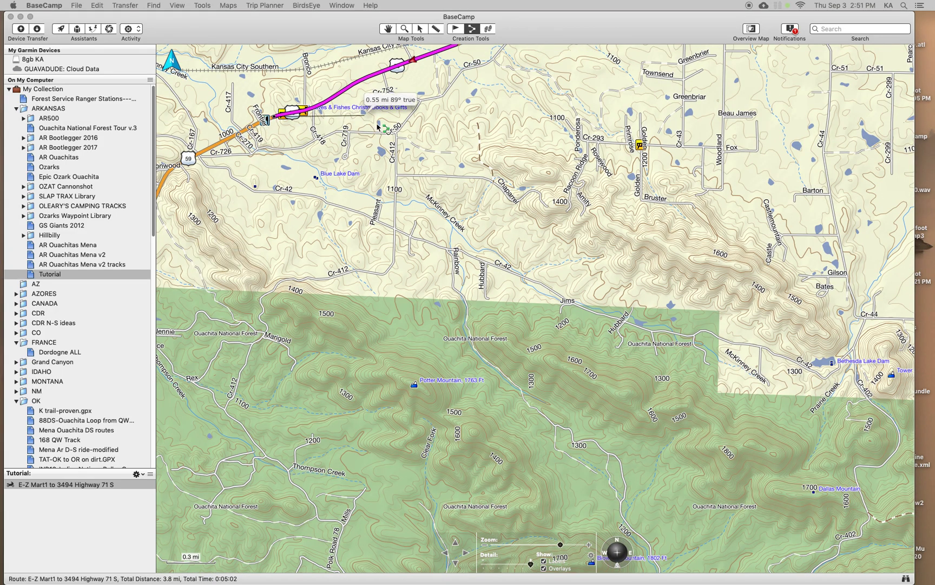
pyautogui.scroll(5, 334, 234)
pyautogui.scroll(-10, 317, 246)
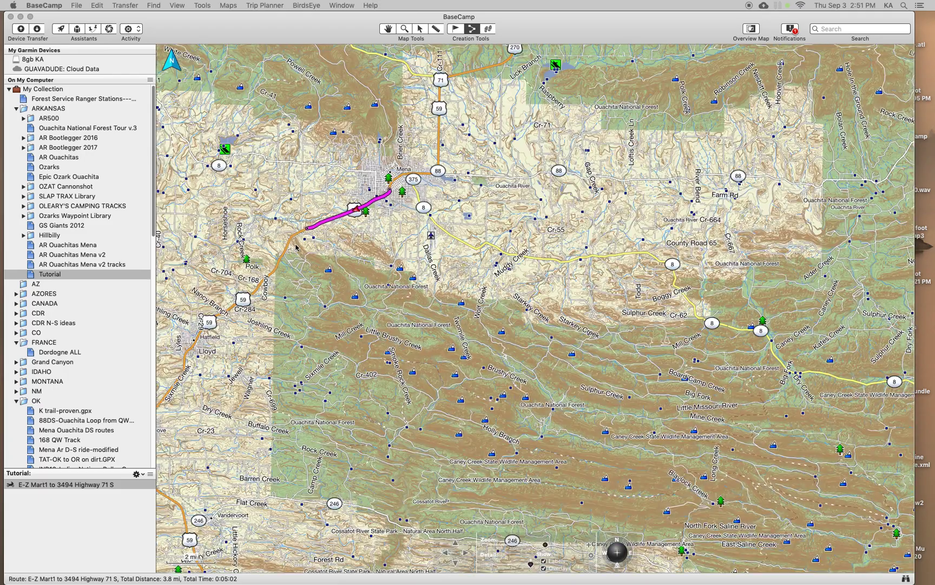
pyautogui.scroll(2, 244, 291)
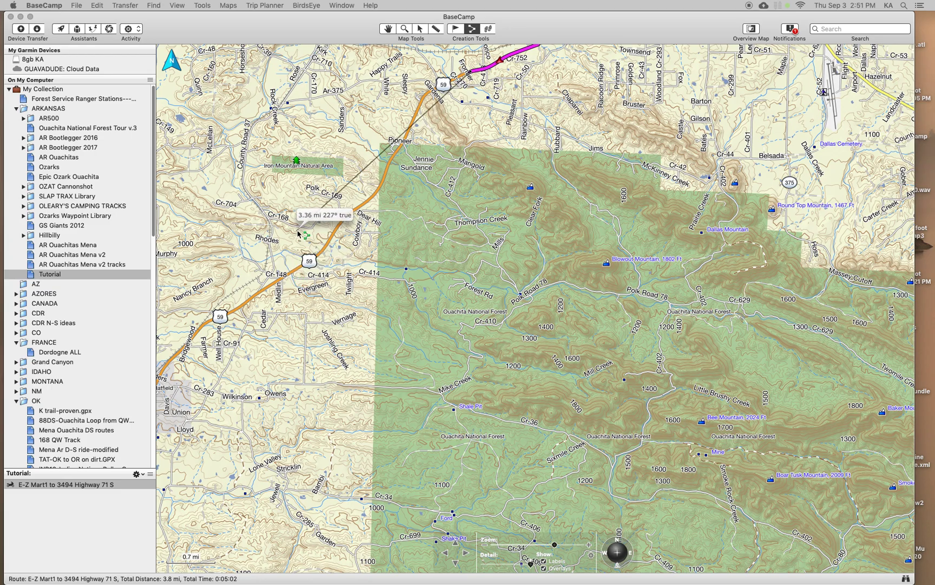
pyautogui.scroll(4, 413, 85)
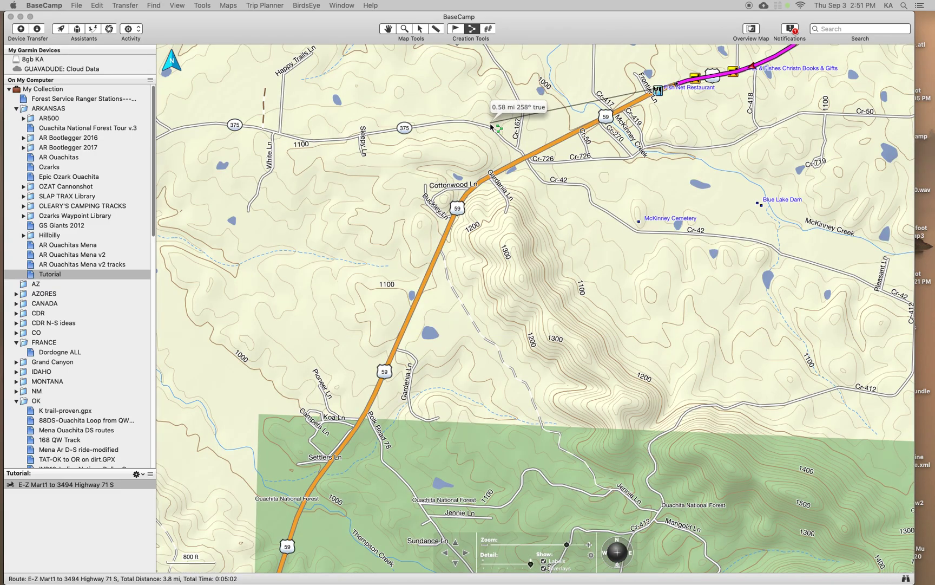
pyautogui.click(550, 145)
pyautogui.scroll(-5, 390, 215)
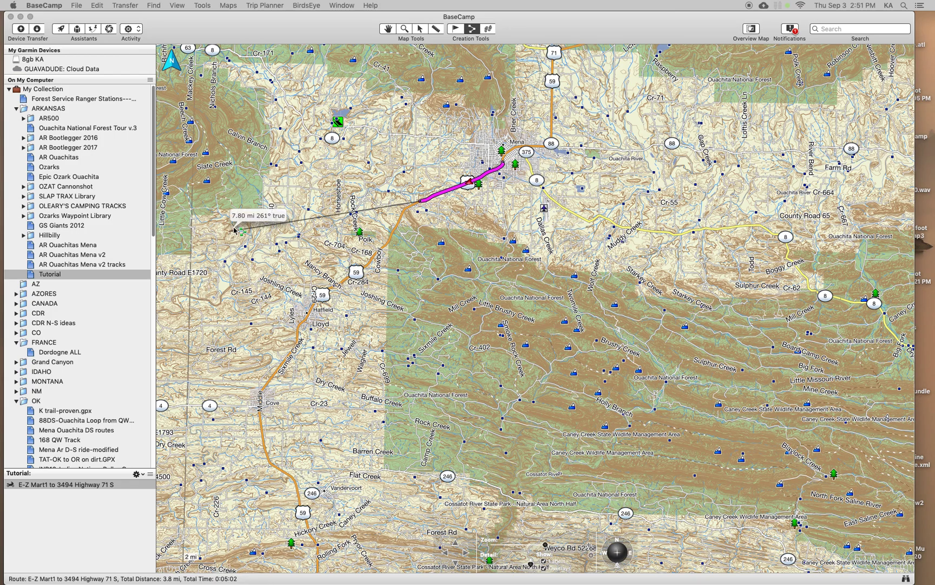
pyautogui.scroll(2, 231, 235)
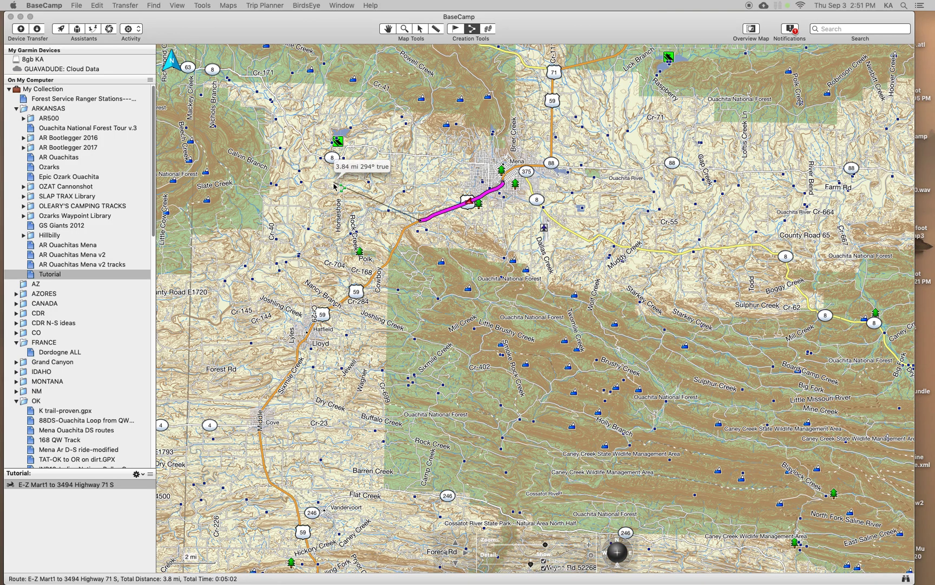
pyautogui.scroll(1, 334, 187)
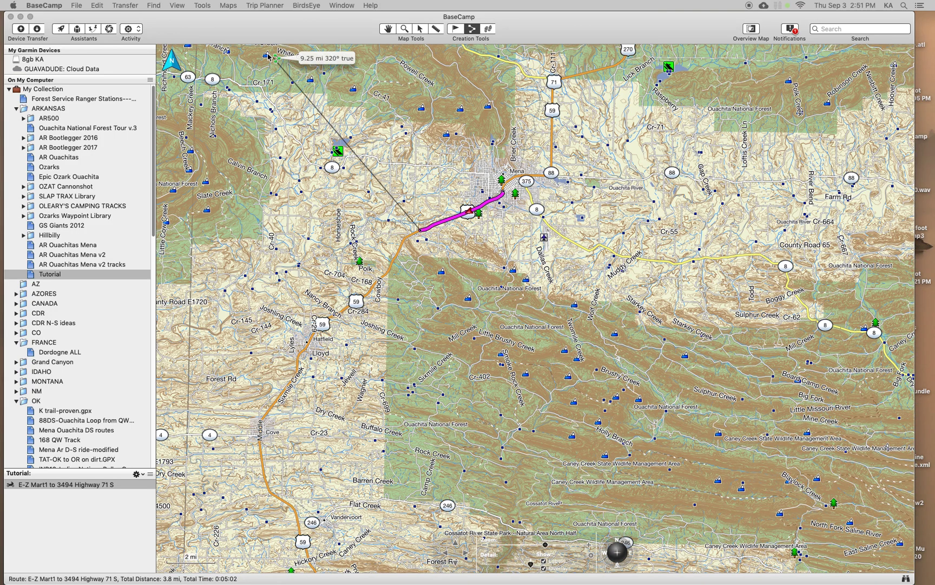
pyautogui.scroll(1, 365, 253)
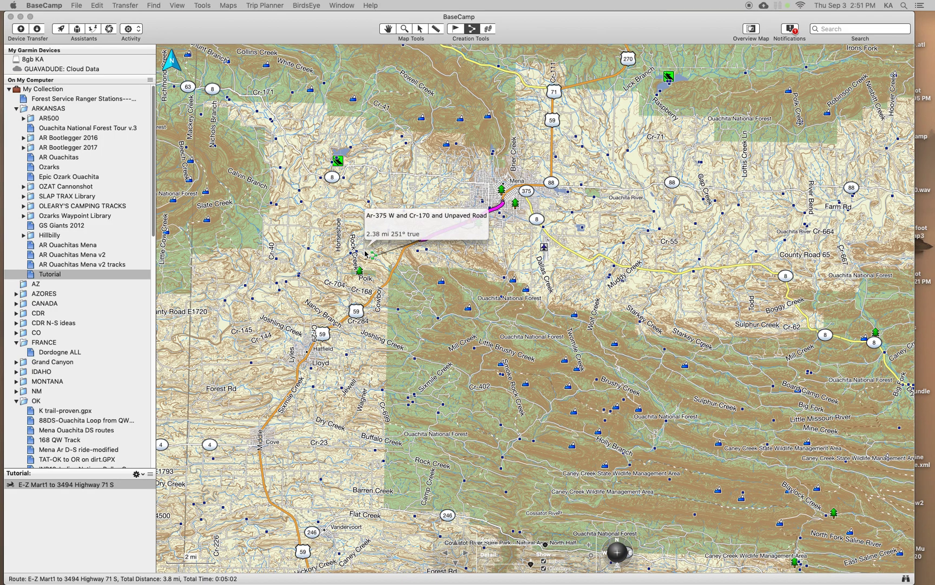
pyautogui.click(365, 253)
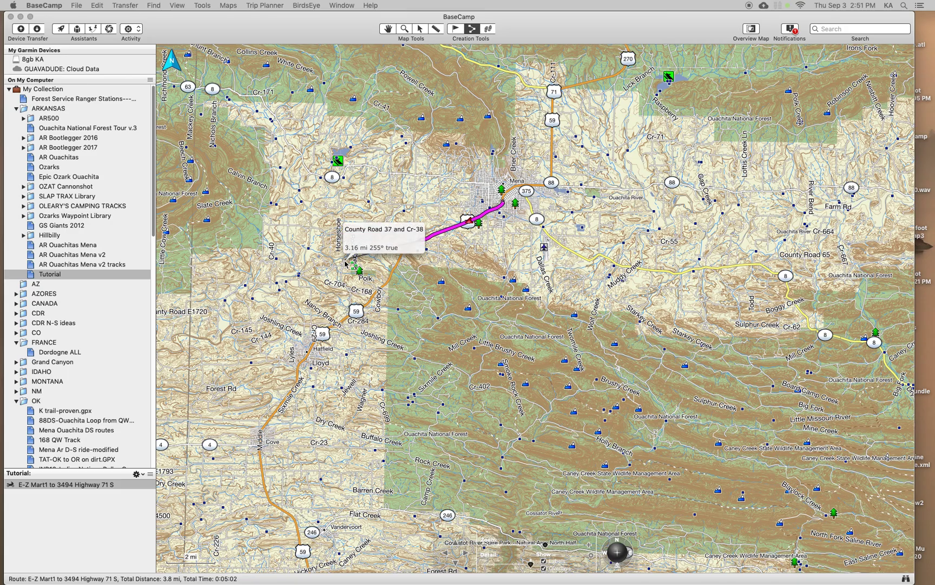
# Extend the route from its Highway 71 end point to Highway 375, just north of Cottonwood Ln
pyautogui.scroll(2, 349, 249)
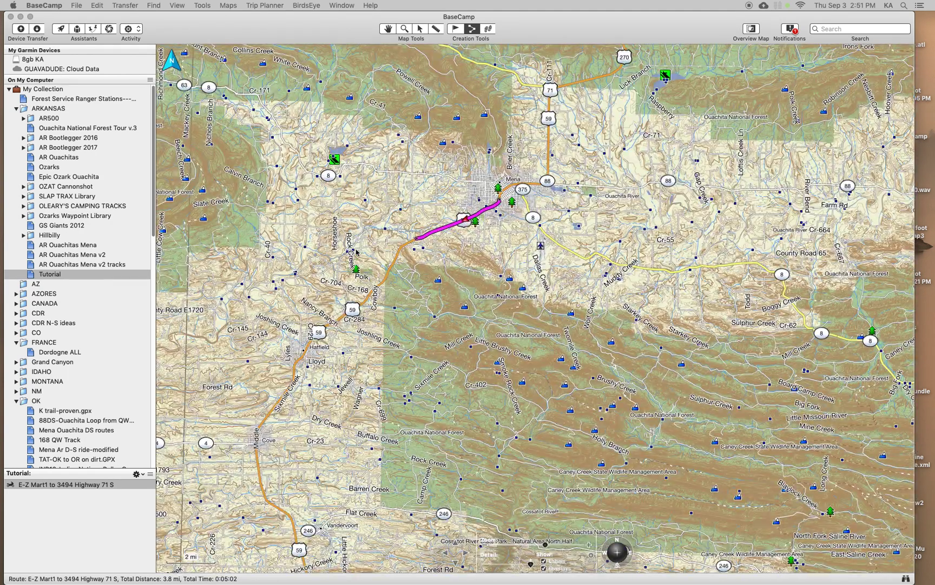
pyautogui.scroll(2, 356, 252)
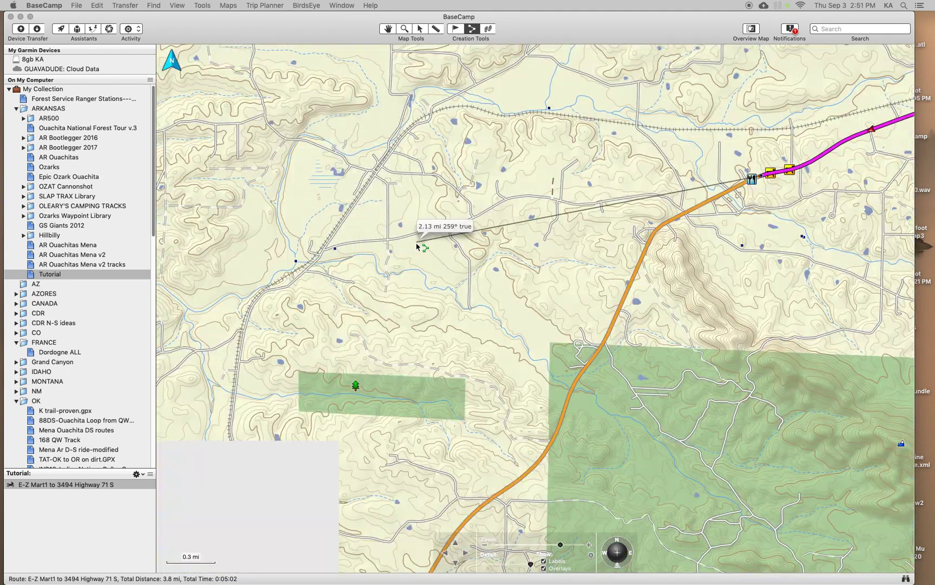
pyautogui.scroll(-2, 361, 233)
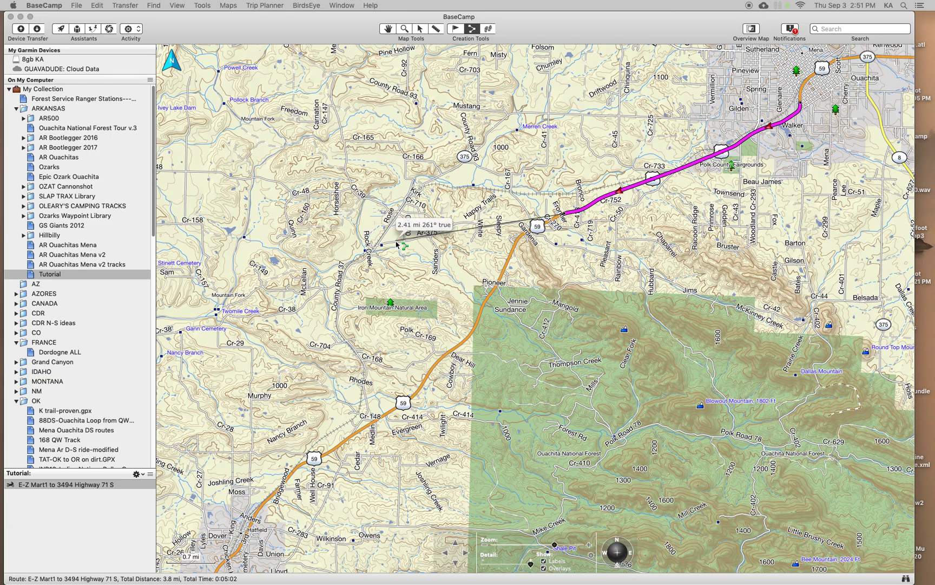
pyautogui.scroll(1, 400, 245)
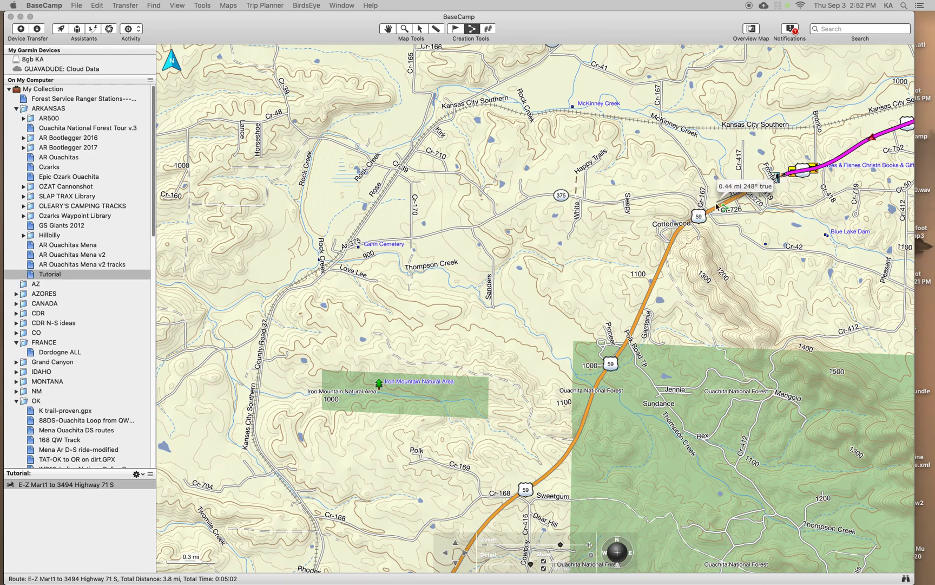
pyautogui.scroll(2, 687, 211)
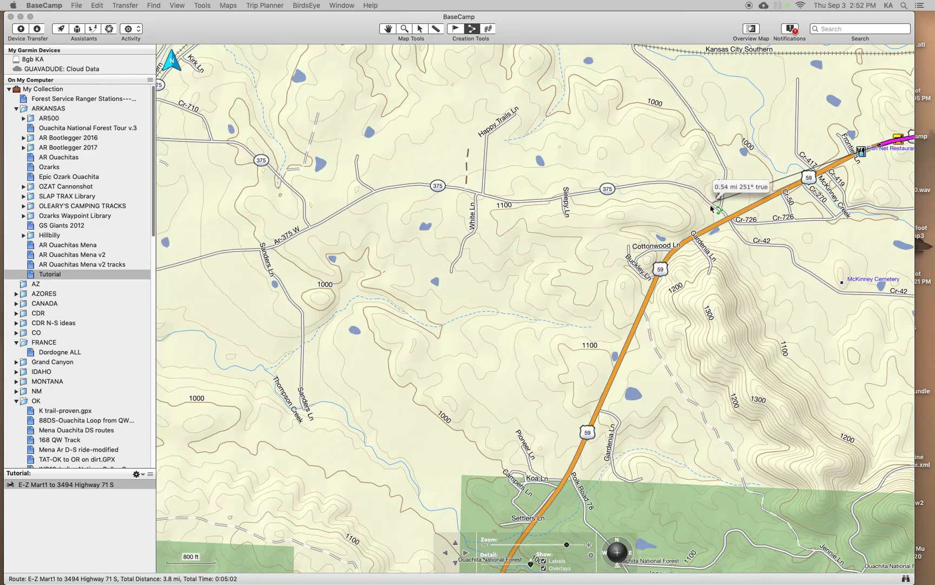
pyautogui.click(712, 204)
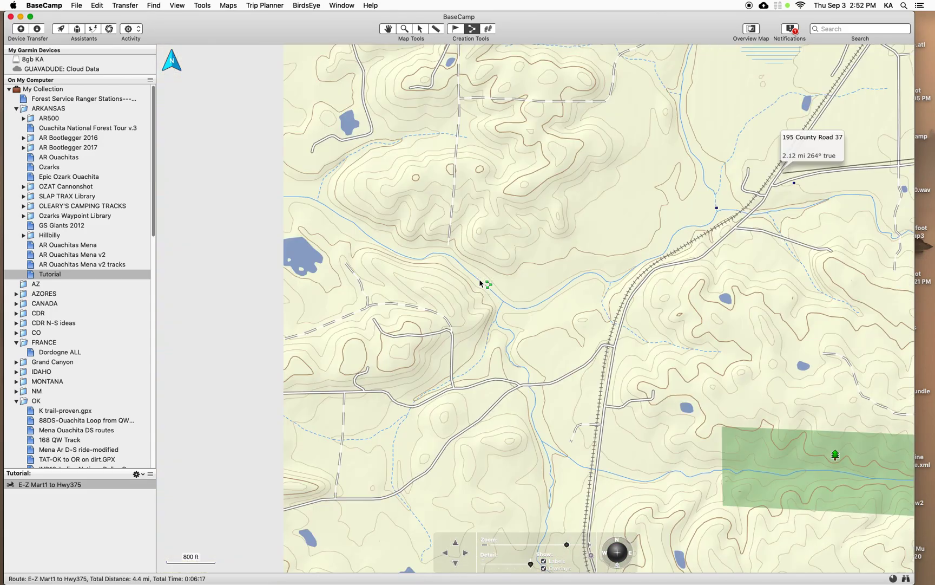
# Extend the route west along Ar-375 W to its junction with County Road 37
pyautogui.scroll(5, 481, 282)
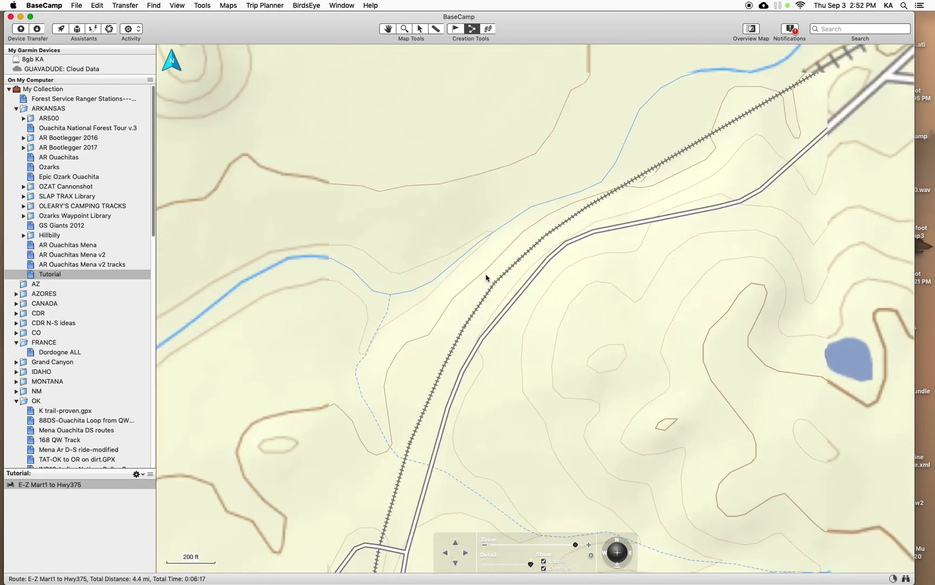
pyautogui.scroll(-7, 498, 279)
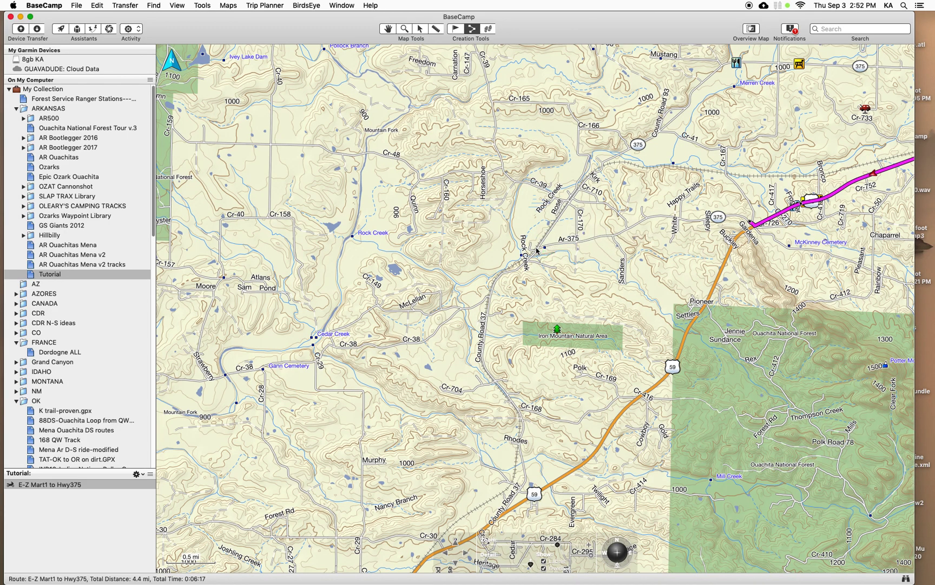
pyautogui.scroll(3, 537, 250)
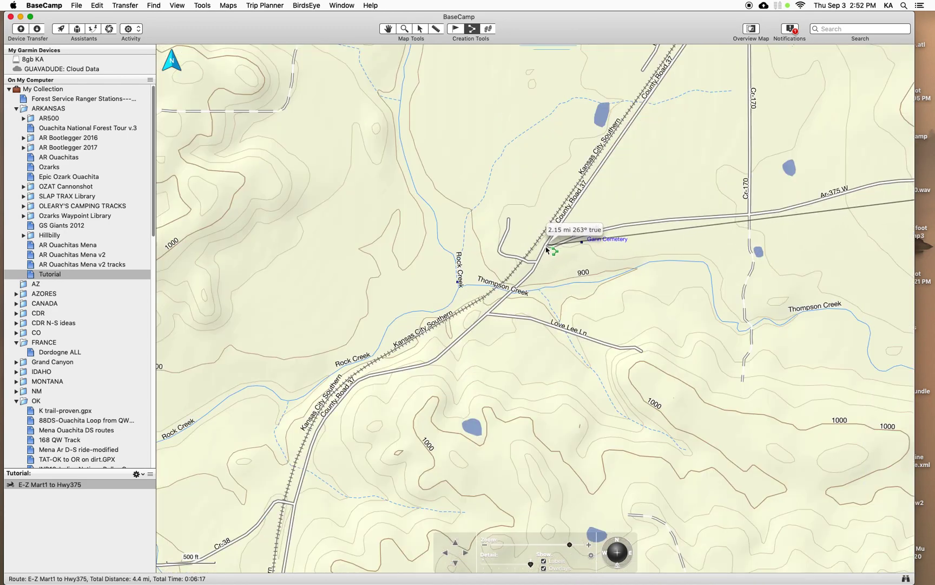
pyautogui.click(543, 248)
pyautogui.scroll(-3, 419, 362)
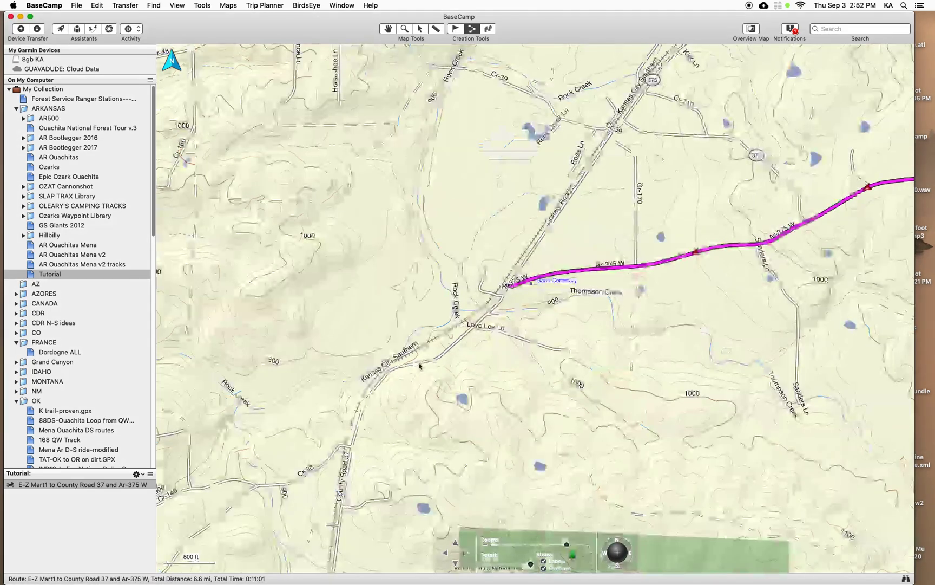
# Extend the route to County Road 37 and Cr-38, and along Cr-38 to the Cr-151 junction near Slate Creek
pyautogui.scroll(-5, 338, 450)
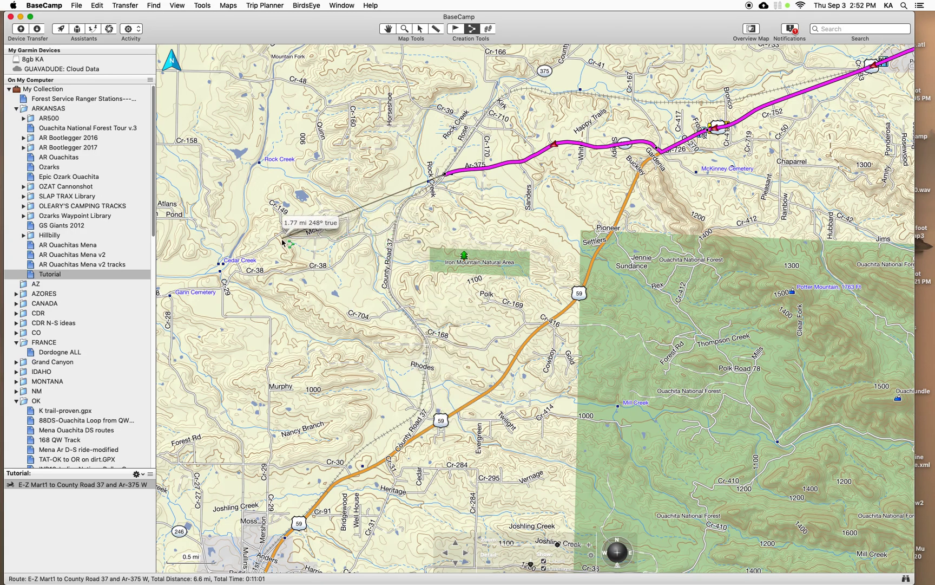
pyautogui.click(393, 228)
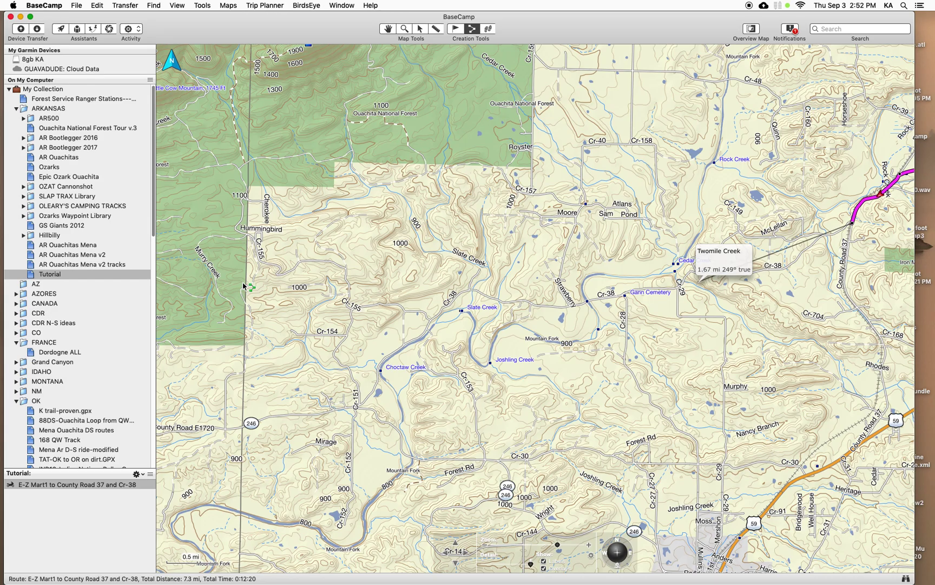
pyautogui.click(431, 321)
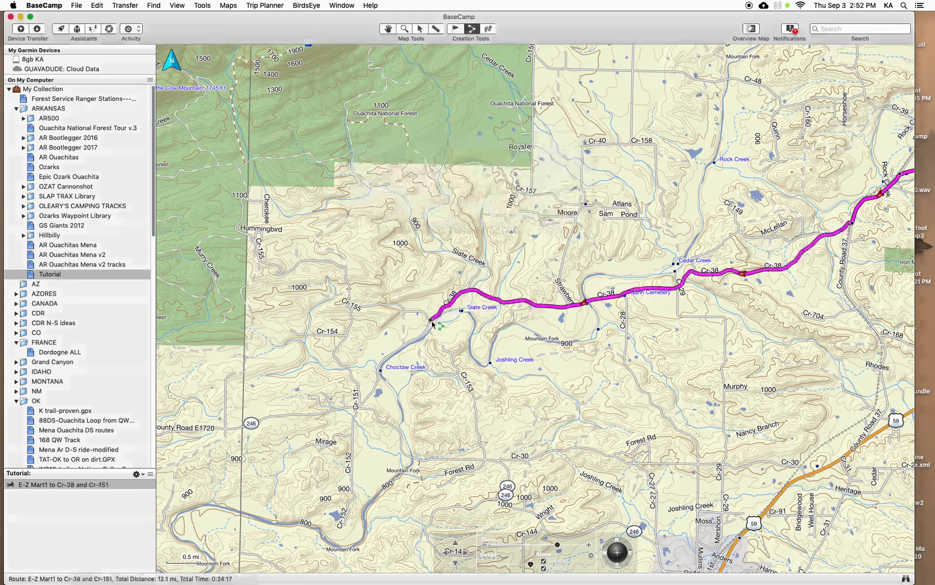
# Try extending the route south from Cr-38 and Cr-151 to the unpaved road at Cr-153, and undo that extension
pyautogui.scroll(-5, 395, 347)
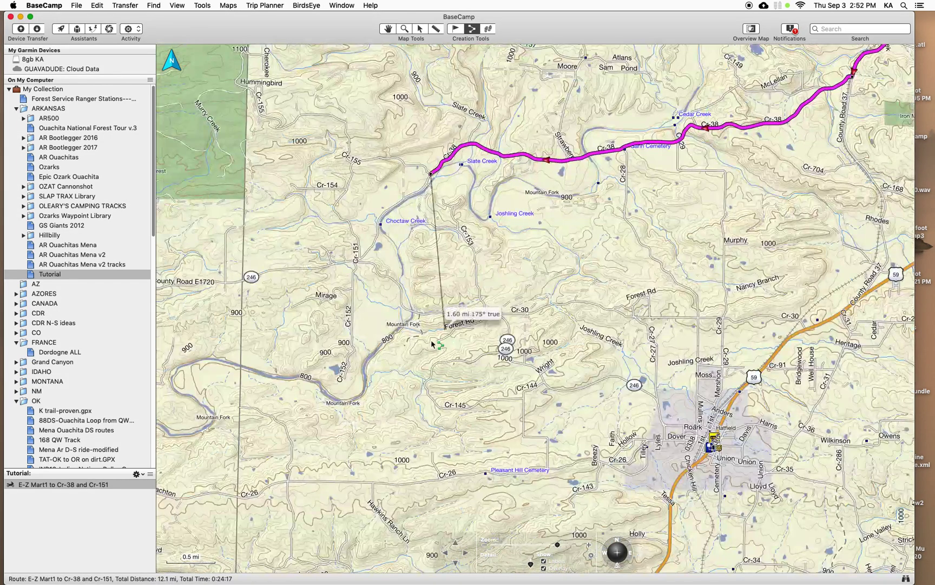
pyautogui.scroll(-8, 432, 342)
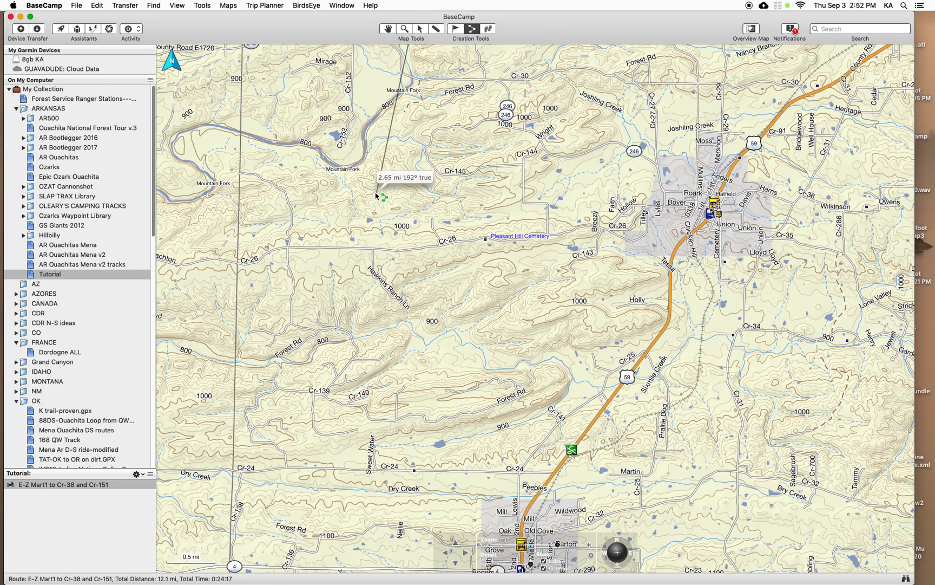
pyautogui.scroll(6, 558, 157)
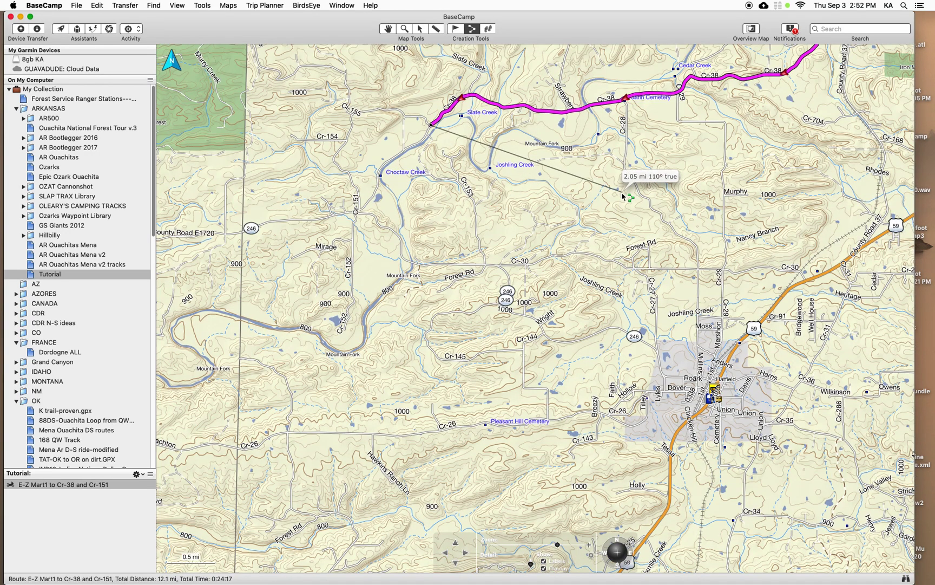
pyautogui.click(438, 182)
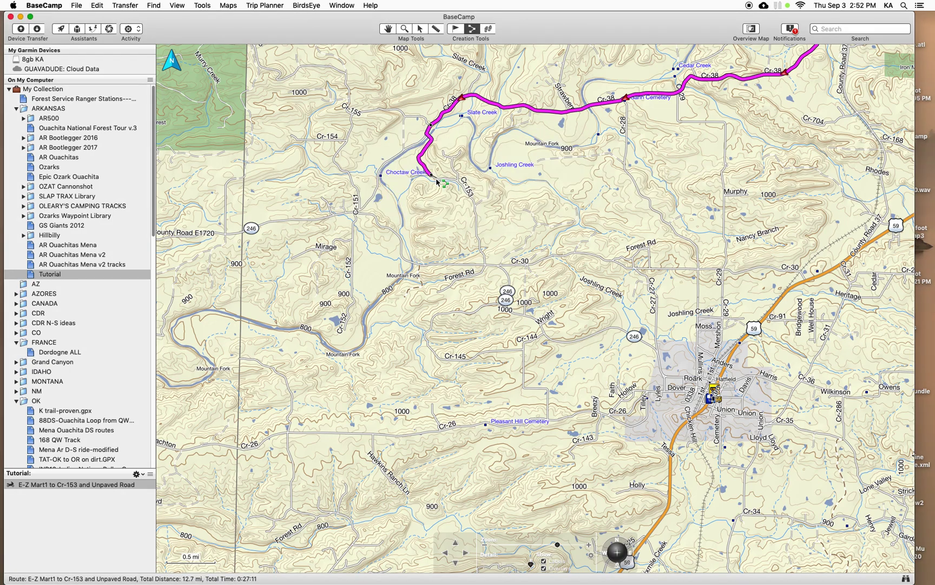
pyautogui.press('super+z')
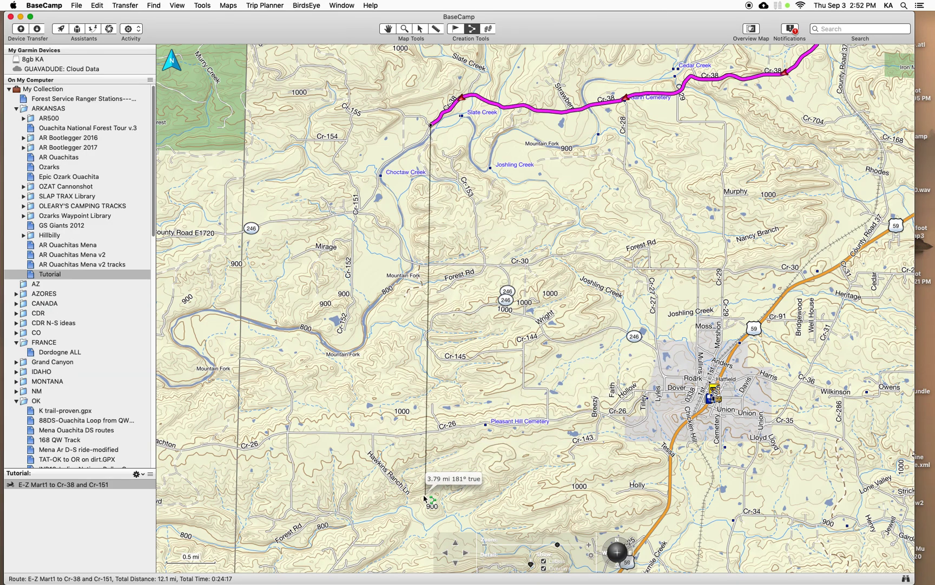
# Try extending the route southwest to Road209 at the state line near Mountain Fork, and undo that extension
pyautogui.scroll(2, 405, 481)
pyautogui.scroll(-1, 398, 468)
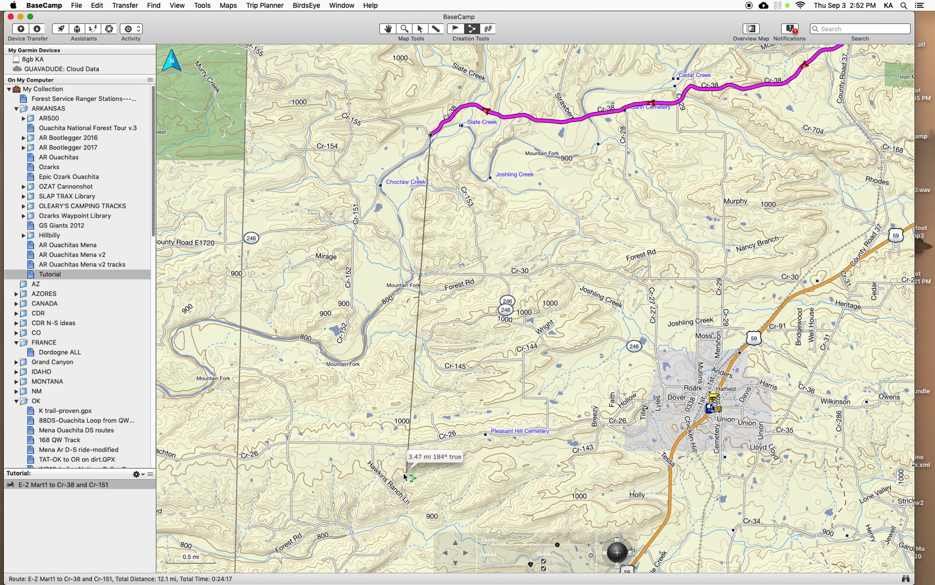
pyautogui.scroll(-1, 379, 447)
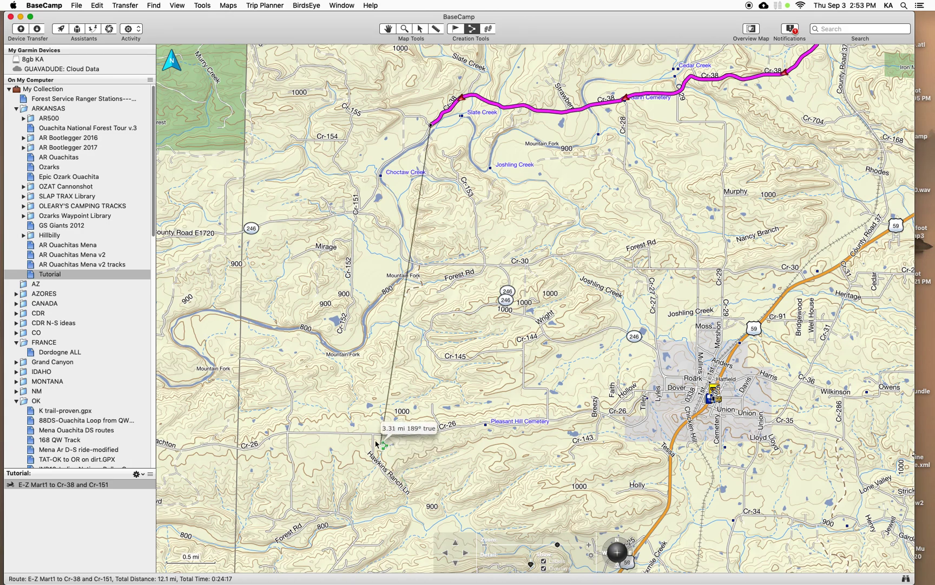
pyautogui.click(243, 364)
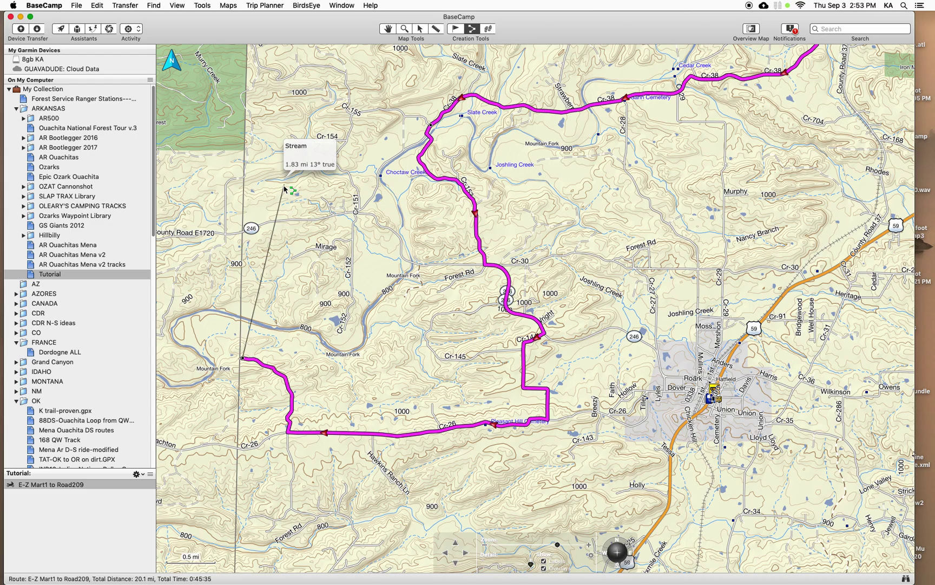
pyautogui.scroll(2, 366, 278)
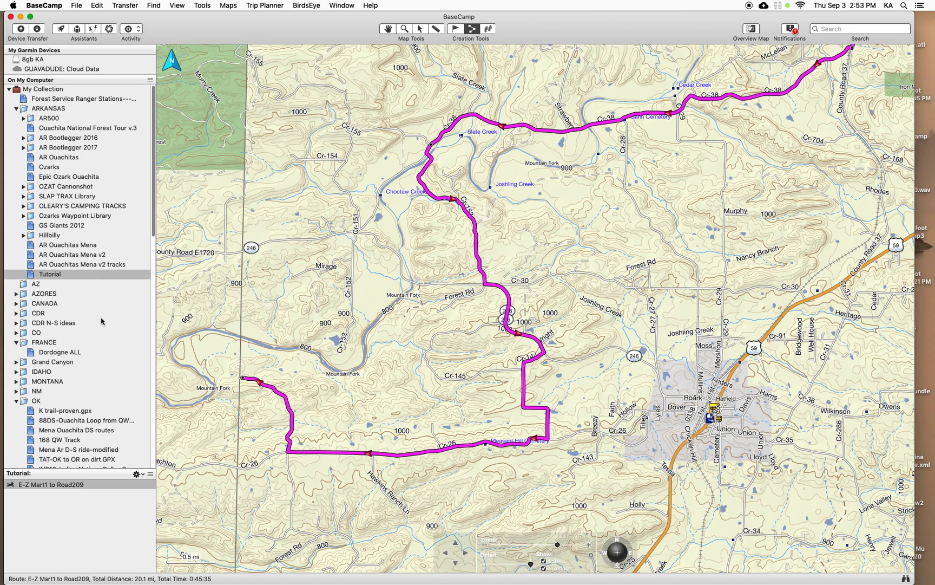
pyautogui.hscroll(-5, 198, 377)
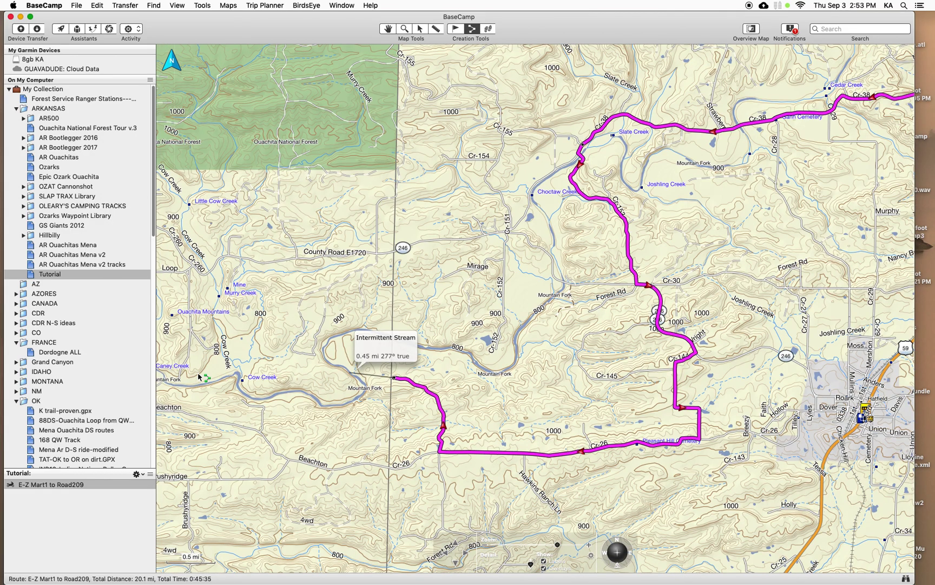
pyautogui.press('super+z')
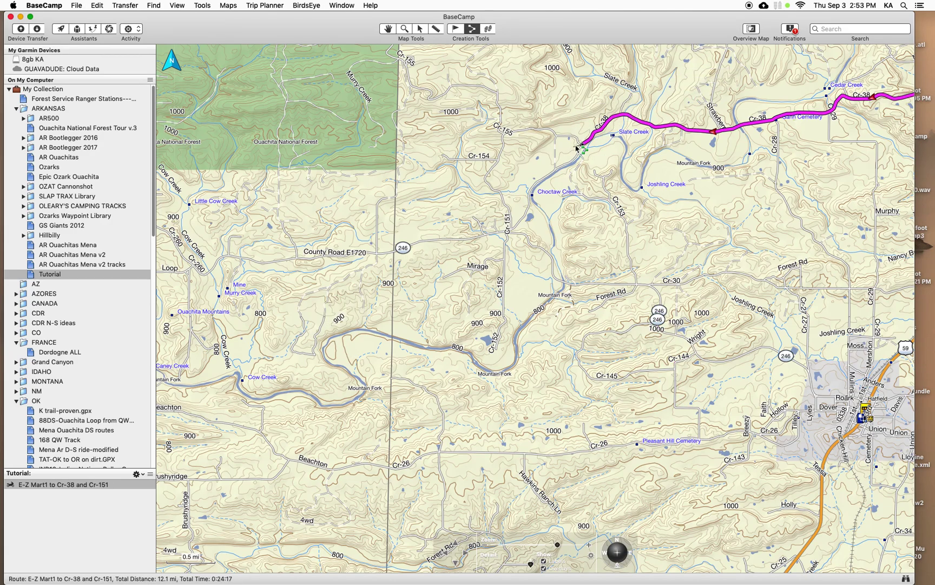
# Extend the route west to Cr-155, south to Cr-38 and Hwy246, and west along County Road E1720 to Cr-260
pyautogui.click(503, 136)
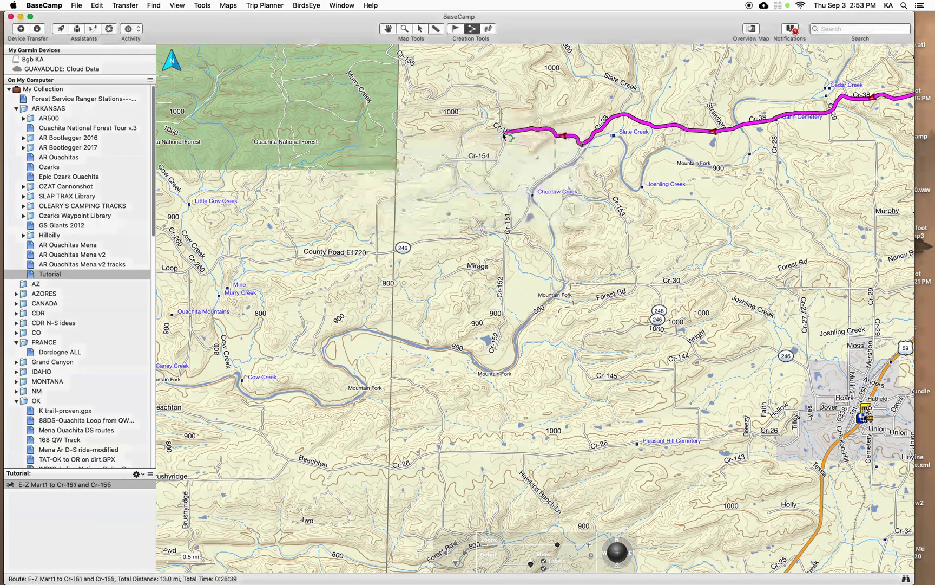
pyautogui.click(507, 231)
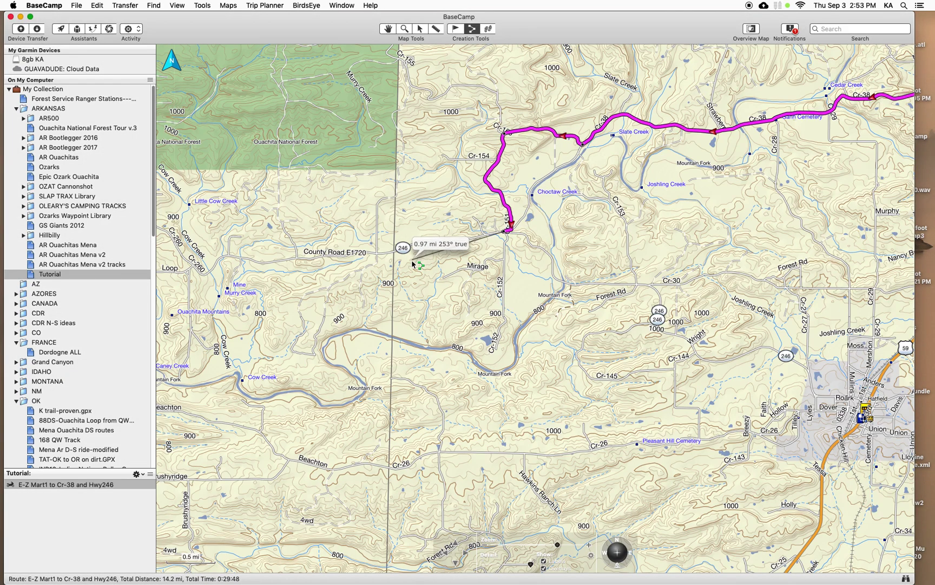
pyautogui.click(196, 268)
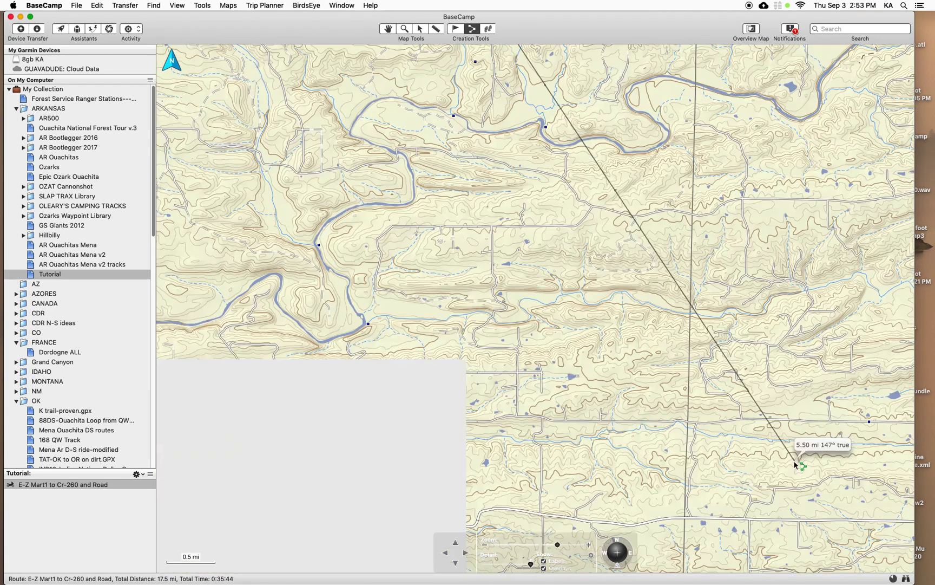
# Try extending the route from Cr-260 southeast to Cr-139 and Forest Rd, and undo that extension
pyautogui.click(736, 343)
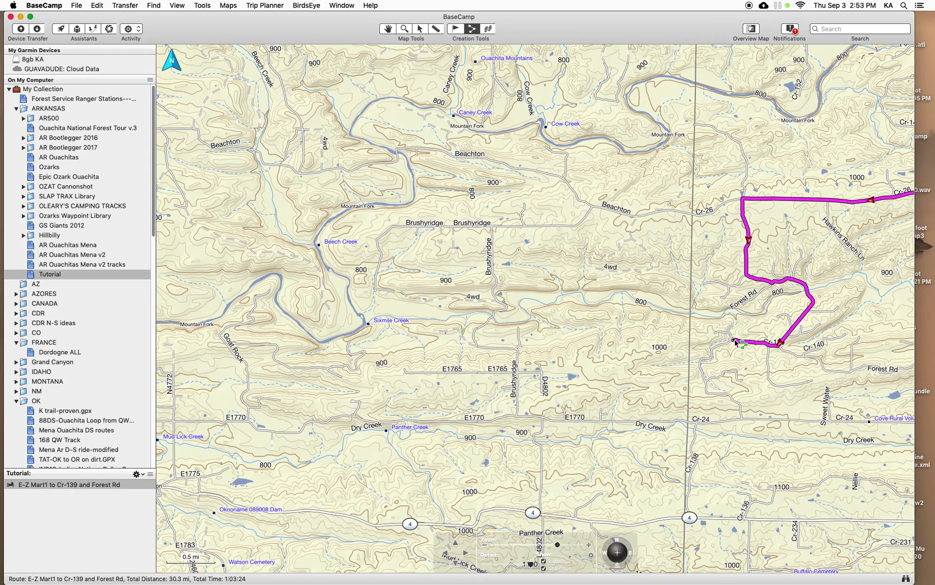
pyautogui.press('Left')
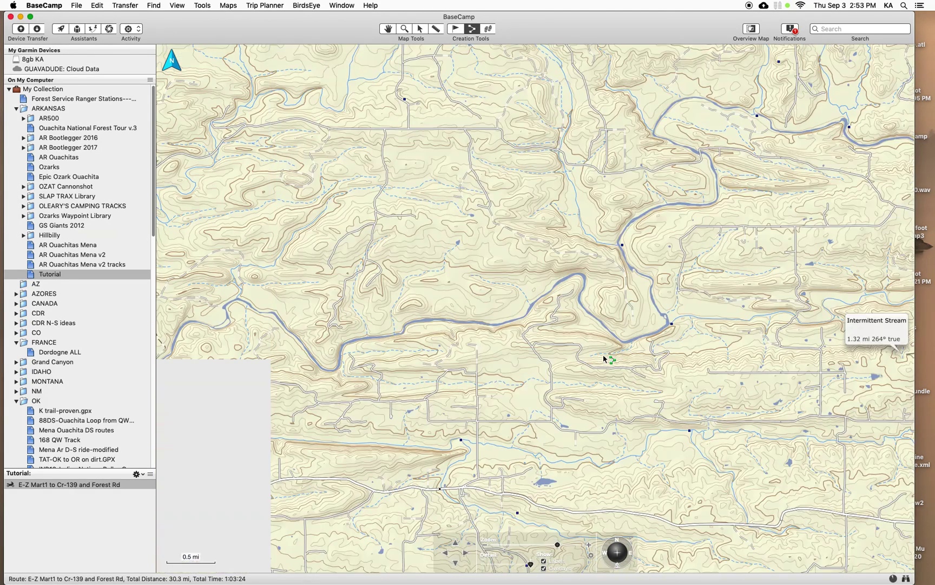
pyautogui.press('Right')
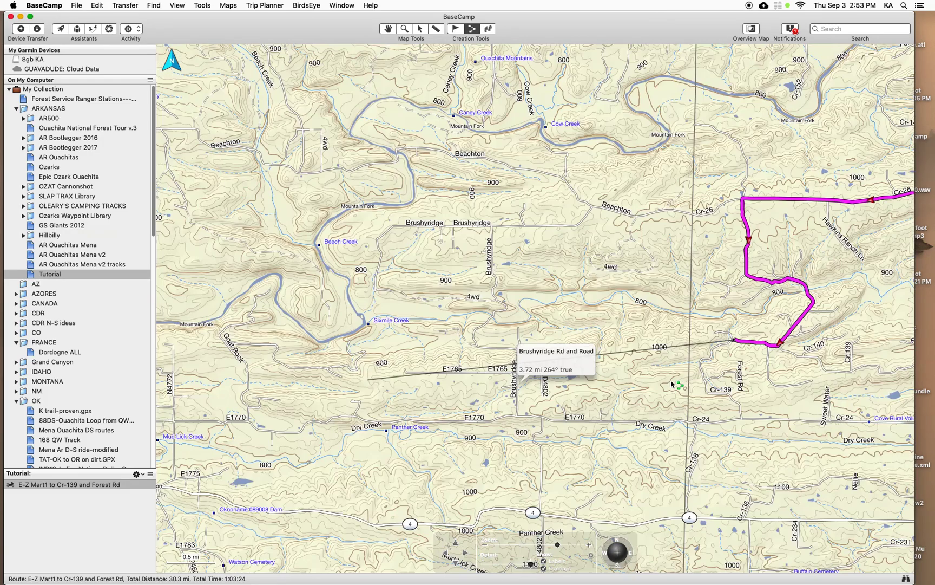
pyautogui.press('Right')
pyautogui.scroll(-1, 582, 275)
pyautogui.scroll(-2, 582, 275)
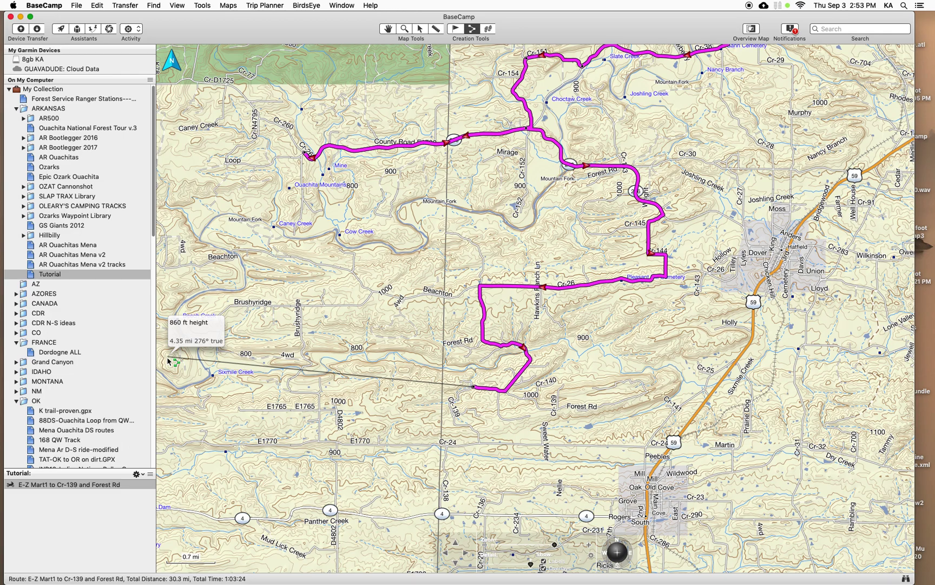
pyautogui.press('super+z')
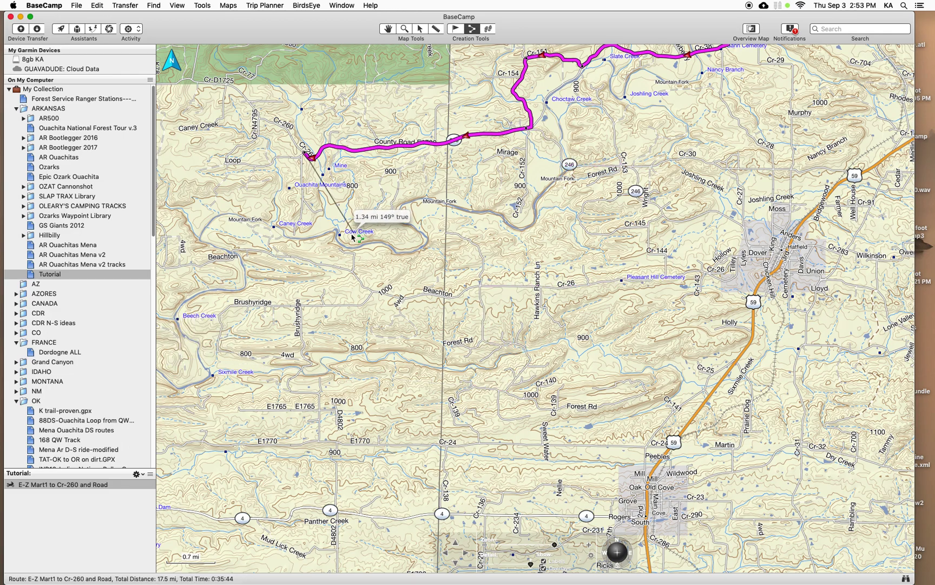
# Extend the route west from Cr-260 to Cr-D1725 south of K78, and on to US 259 at Cr-260 and Cr-262
pyautogui.hscroll(-10, 346, 243)
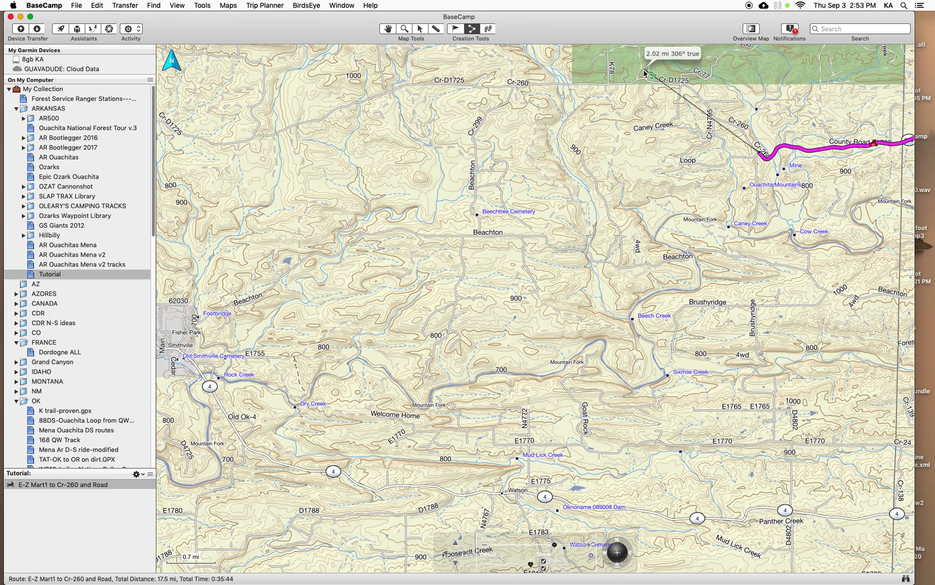
pyautogui.click(630, 84)
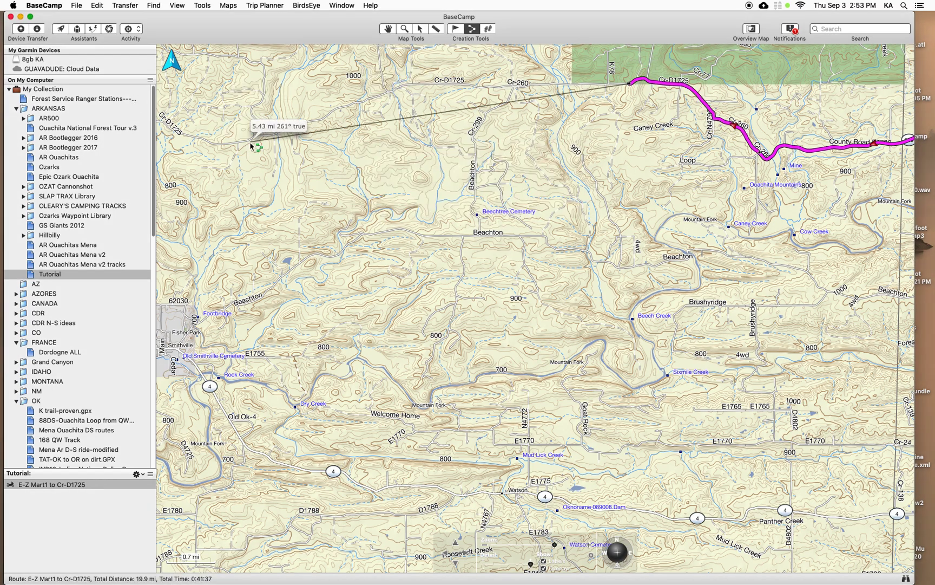
pyautogui.hscroll(-10, 251, 146)
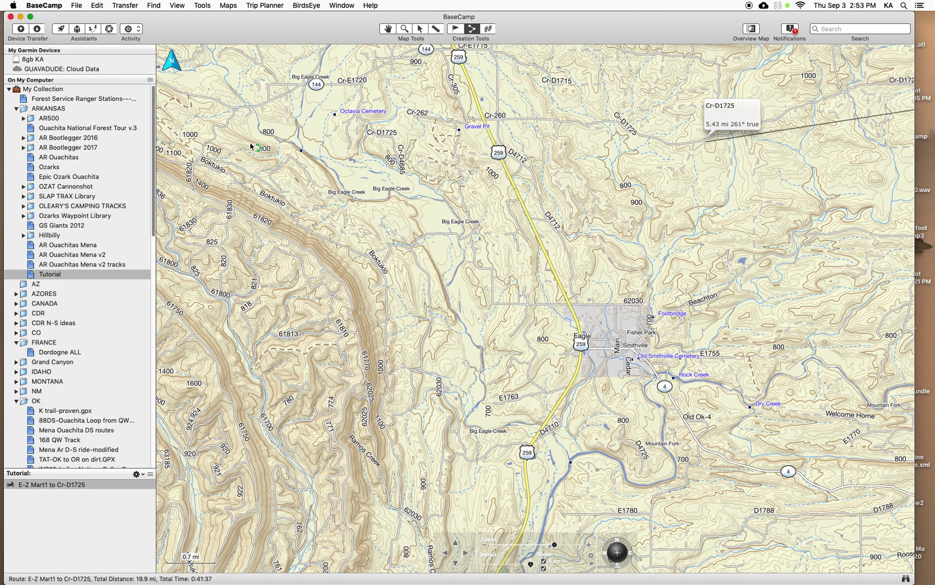
pyautogui.click(486, 122)
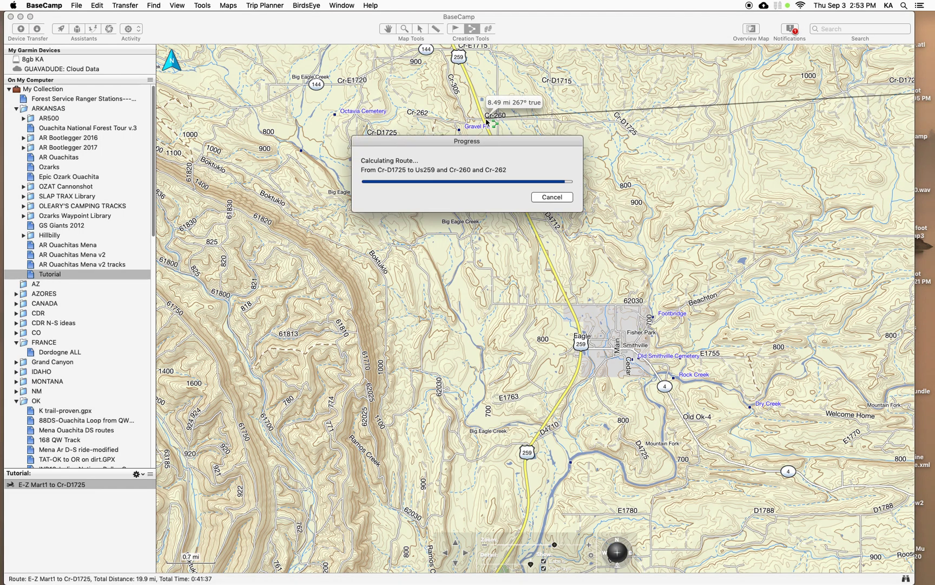
# Rename the completed route from Mena to US 259 as 29-Mena_259
pyautogui.scroll(-3, 498, 146)
pyautogui.scroll(-5, 480, 160)
pyautogui.scroll(5, 481, 156)
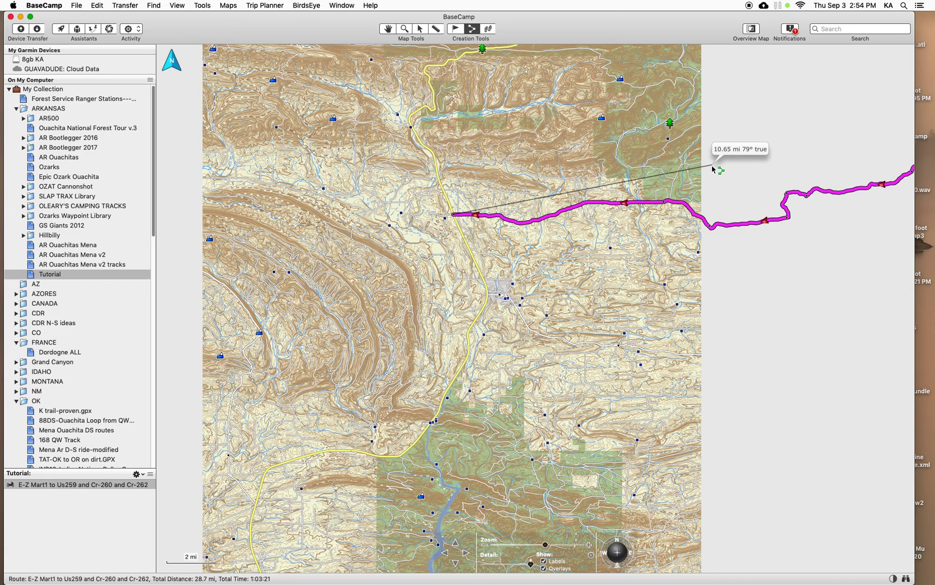
pyautogui.hscroll(5, 612, 131)
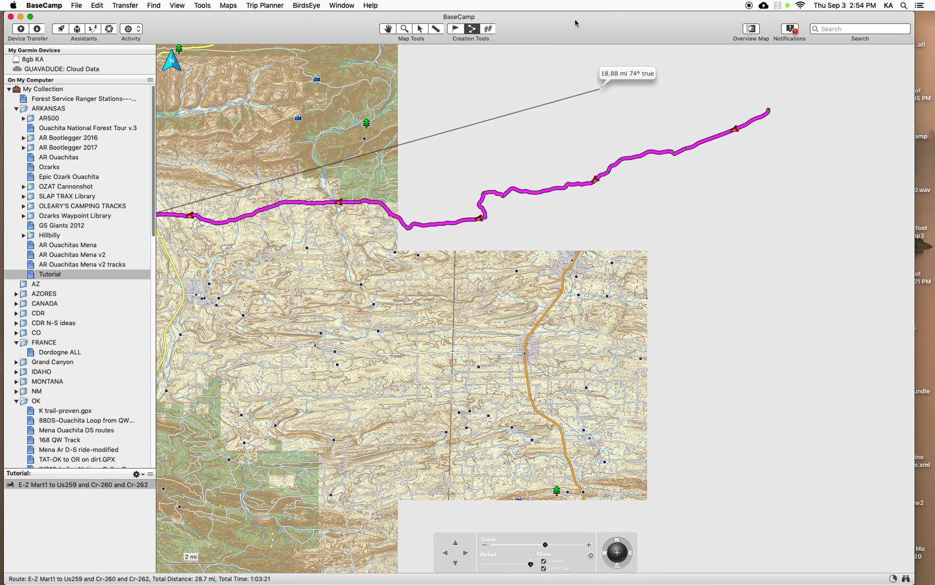
pyautogui.scroll(-3, 346, 393)
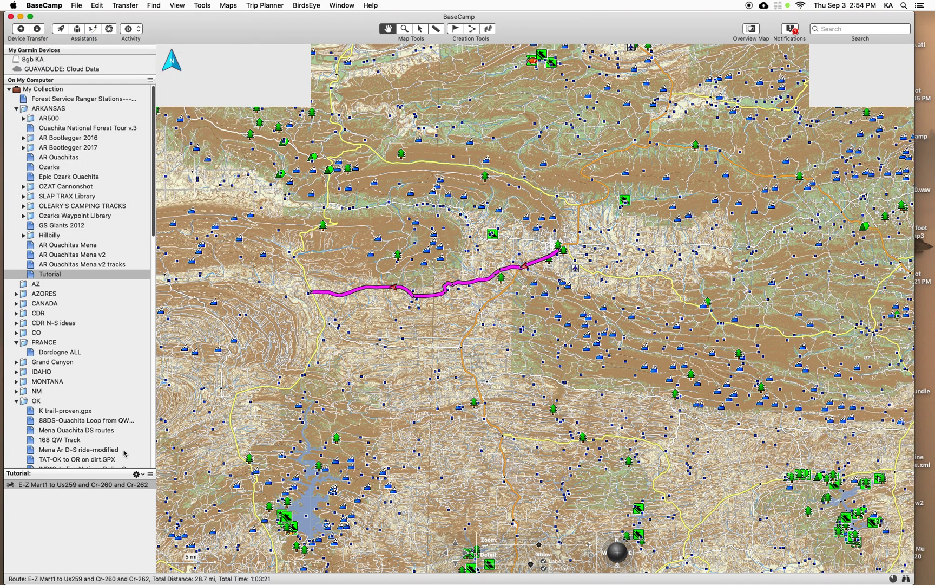
pyautogui.rightClick(76, 487)
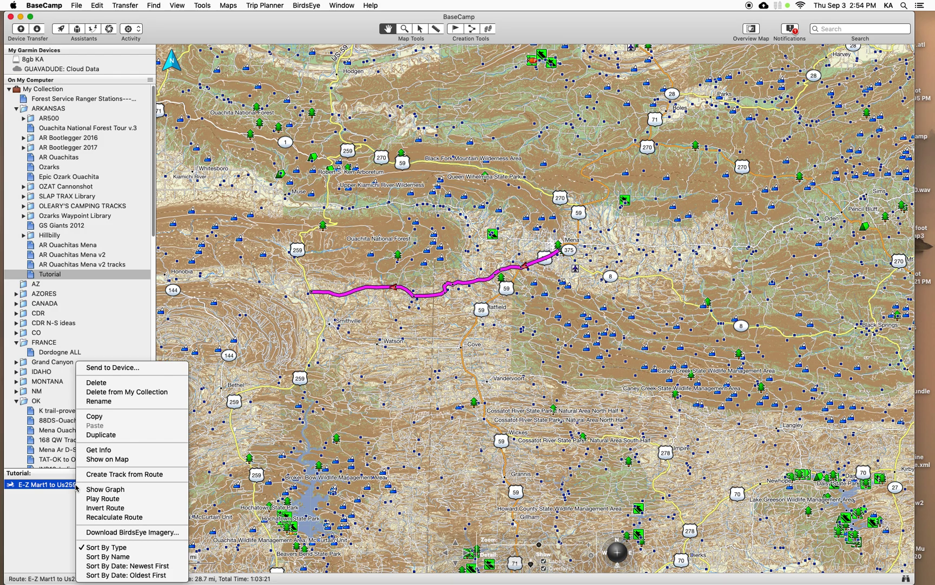
pyautogui.click(100, 402)
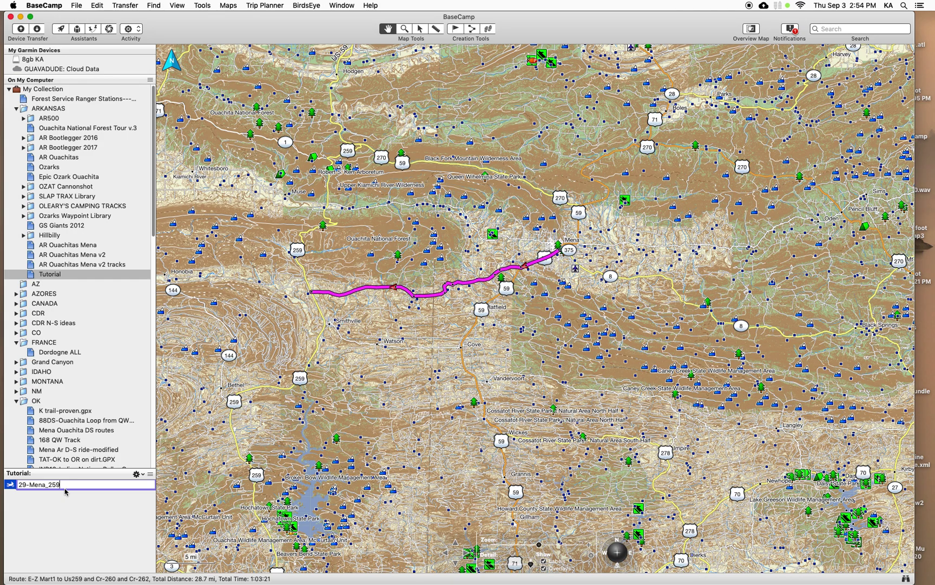
pyautogui.press('Return')
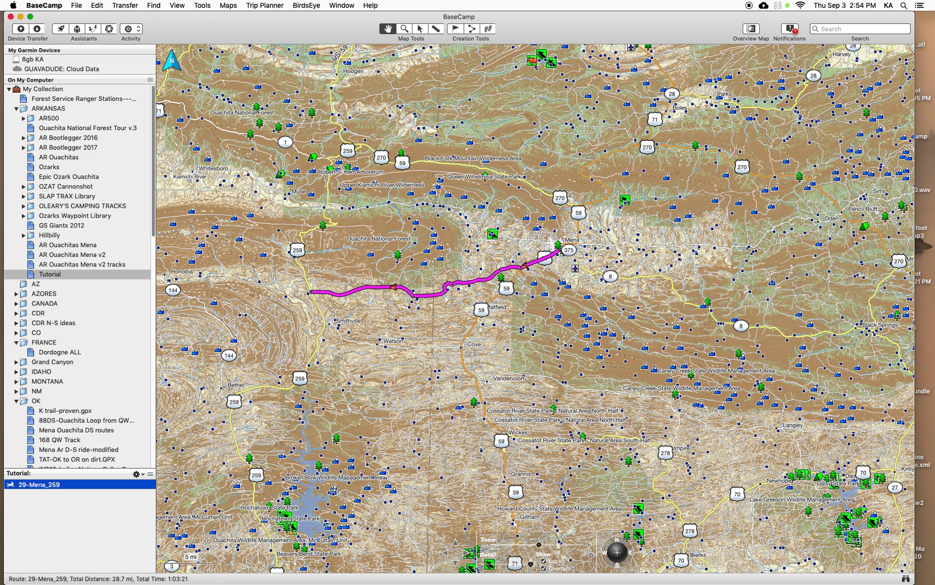
# Create a track from the 29-Mena_259 route and set its color to Blue, keeping its properties window clear of the track on the map
pyautogui.rightClick(77, 486)
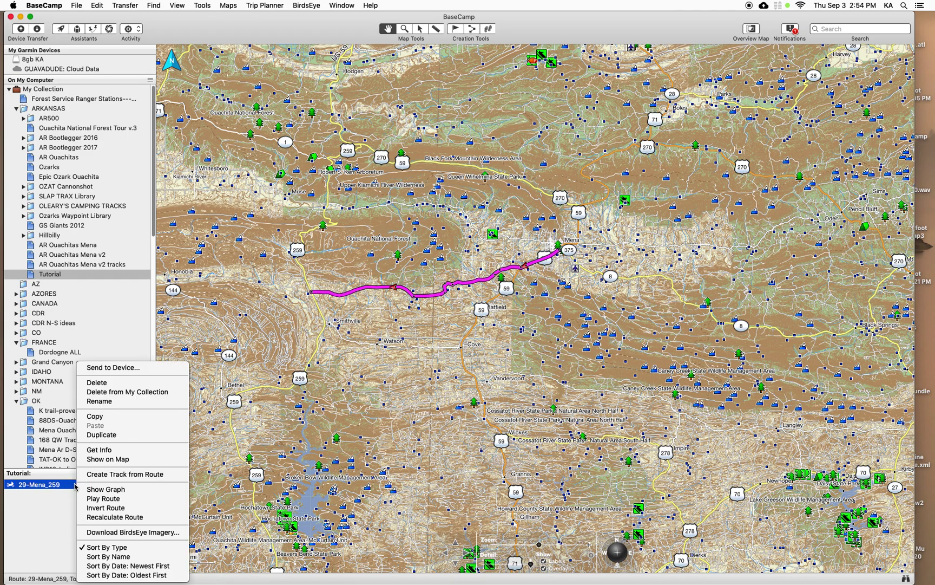
pyautogui.click(144, 475)
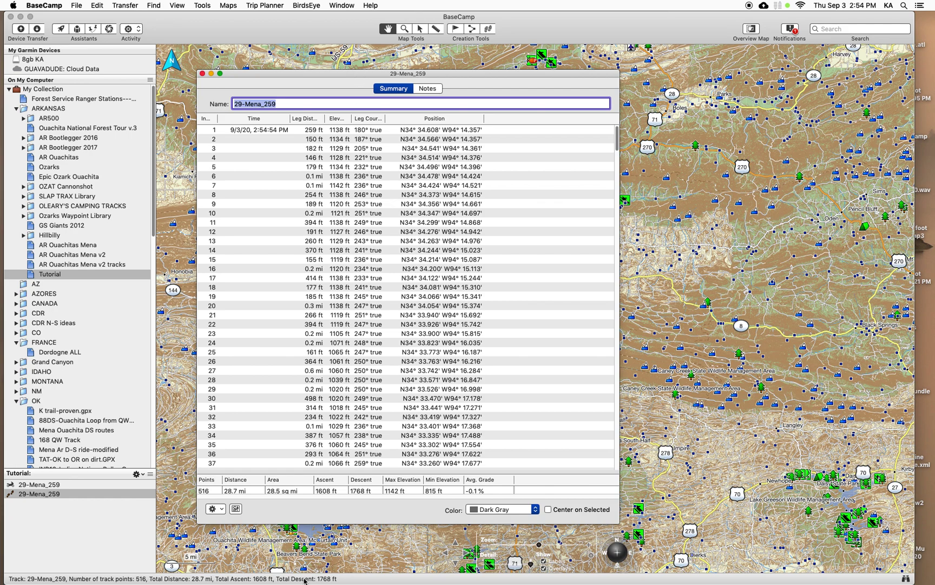
pyautogui.click(472, 507)
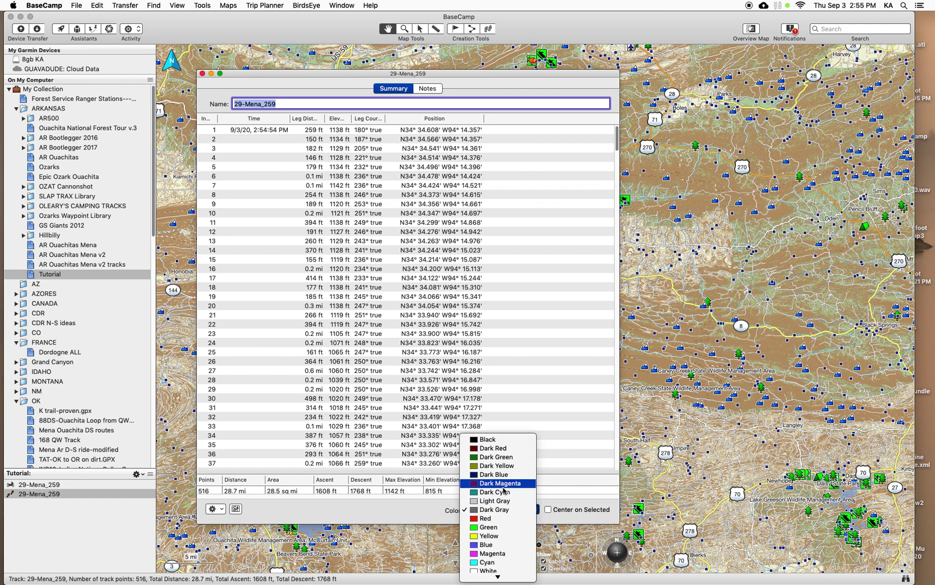
pyautogui.click(490, 544)
pyautogui.moveTo(289, 78); pyautogui.dragTo(557, 36)
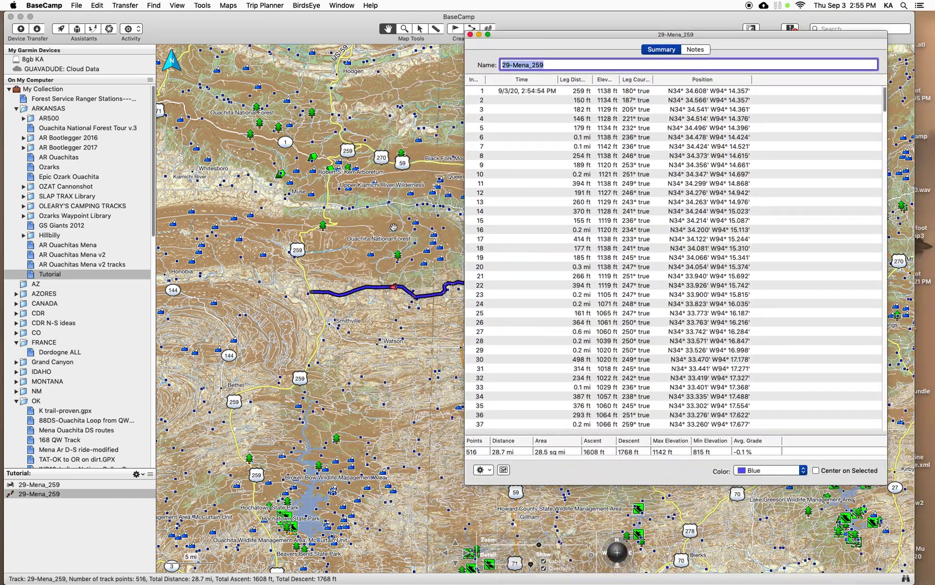
# Examine the track on the map, stepping through its points from the first one in Mena west to Ar-375 near Sanders Ln
pyautogui.scroll(3, 396, 291)
pyautogui.scroll(2, 395, 293)
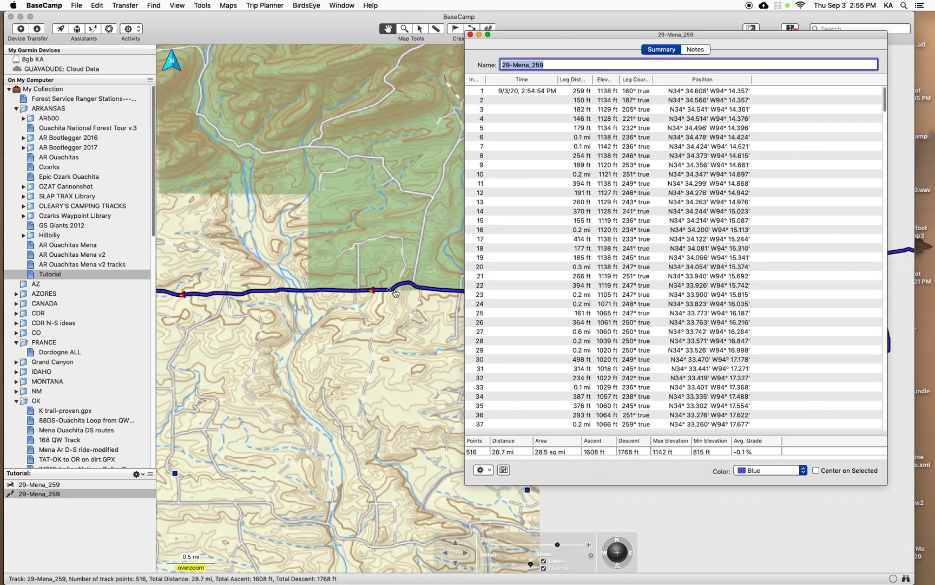
pyautogui.scroll(-5, 326, 295)
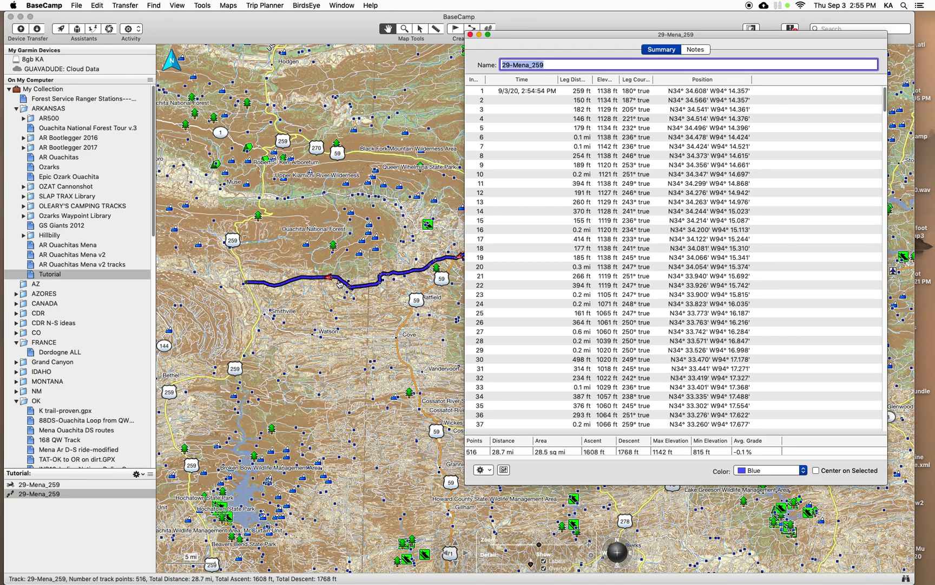
pyautogui.scroll(4, 341, 284)
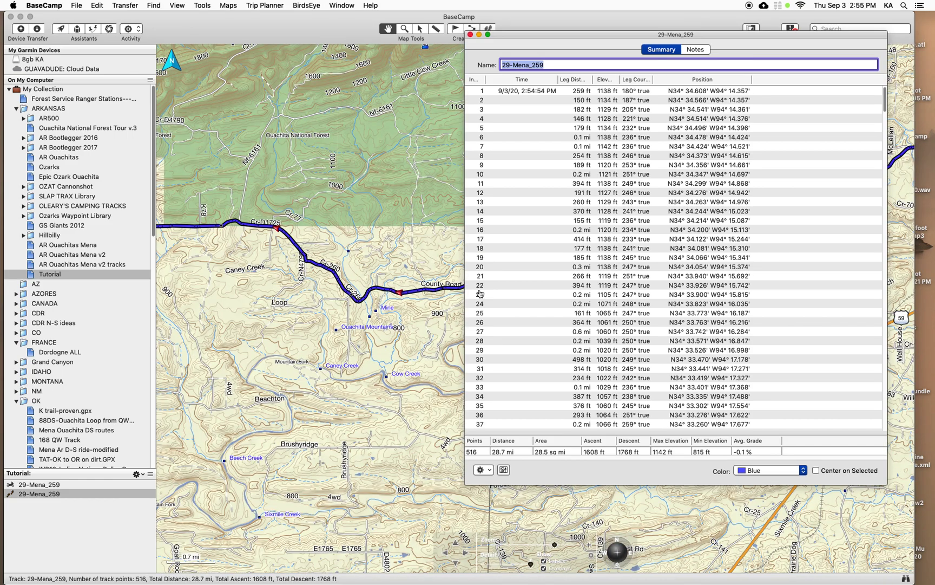
pyautogui.click(598, 304)
pyautogui.moveTo(577, 37); pyautogui.dragTo(590, 285)
pyautogui.click(609, 346)
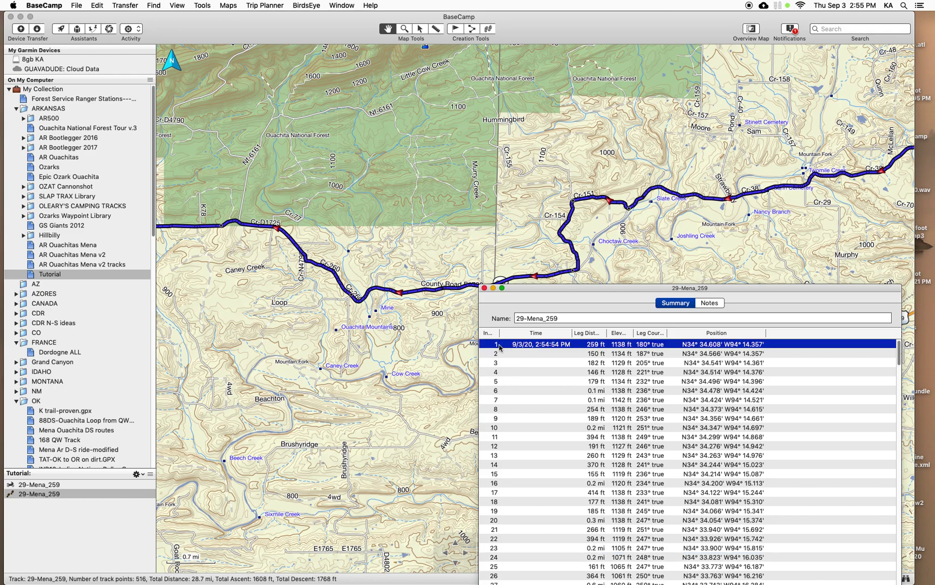
pyautogui.scroll(-3, 464, 206)
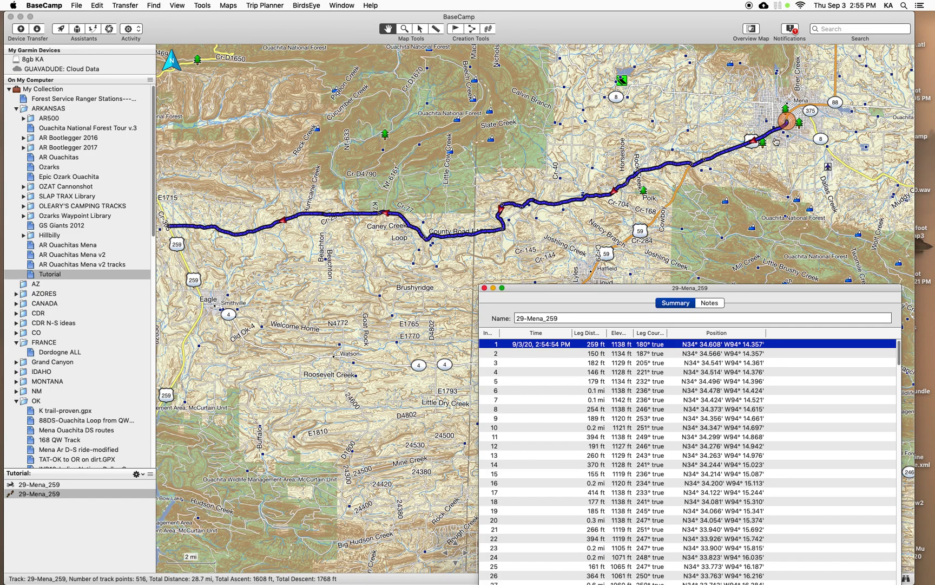
pyautogui.scroll(3, 795, 130)
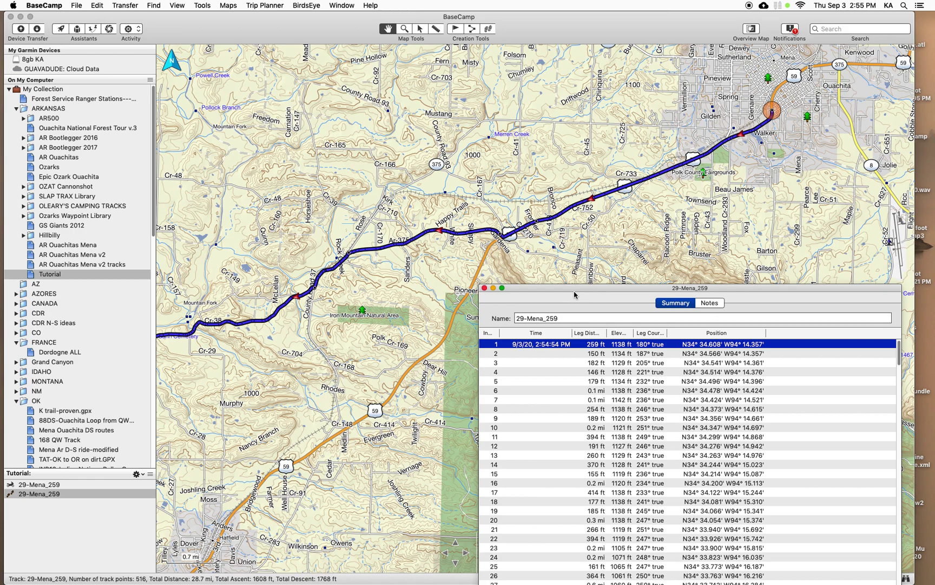
pyautogui.press('Down')
pyautogui.press('Down')
pyautogui.press('Down')
pyautogui.press('Down')
pyautogui.press('Down')
pyautogui.press('Down')
pyautogui.press('Down')
pyautogui.press('Down')
pyautogui.press('Down')
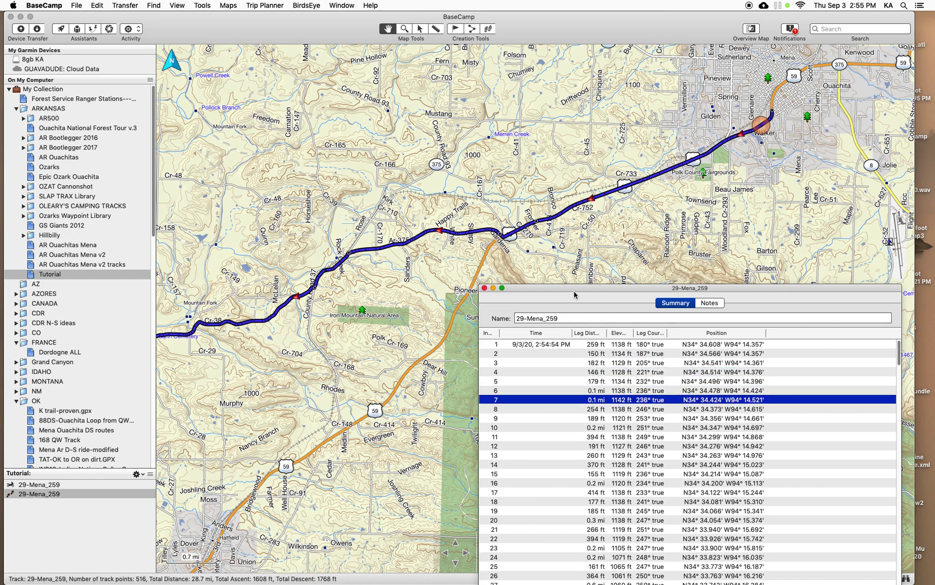
pyautogui.press('Down')
pyautogui.press('Down')
pyautogui.press('Down')
pyautogui.press('Down')
pyautogui.press('Down')
pyautogui.press('Down')
pyautogui.press('Down')
pyautogui.press('Down')
pyautogui.press('Down')
pyautogui.press('Down')
pyautogui.press('Down')
pyautogui.press('Down')
pyautogui.press('Down')
pyautogui.press('Down')
pyautogui.press('Down')
pyautogui.press('Down')
pyautogui.press('Down')
pyautogui.press('Down')
pyautogui.press('Down')
pyautogui.press('Down')
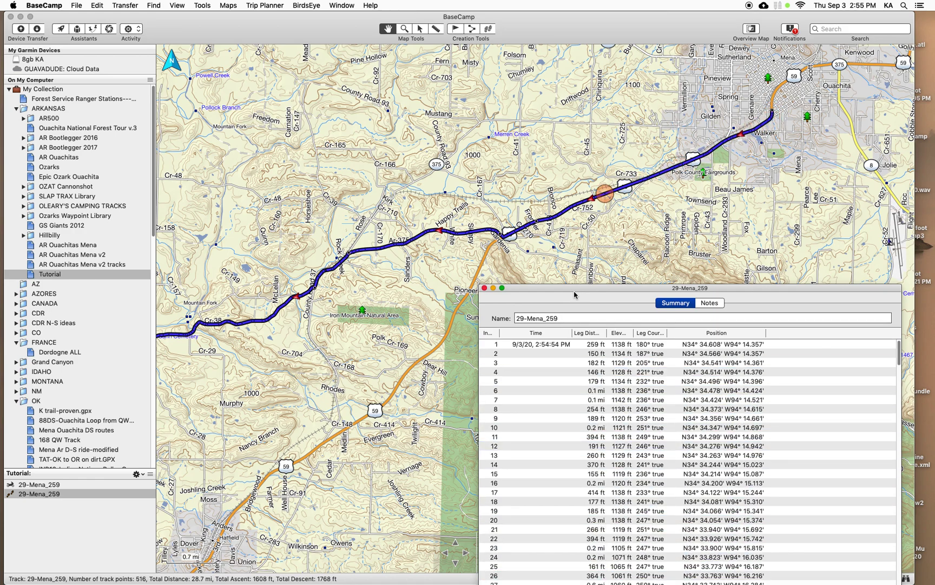
pyautogui.press('Down')
pyautogui.press('Down')
pyautogui.press('Down')
pyautogui.press('Down')
pyautogui.press('Down')
pyautogui.press('Down')
pyautogui.press('Down')
pyautogui.press('Down')
pyautogui.press('Down')
pyautogui.press('Down')
pyautogui.press('Down')
pyautogui.press('Down')
pyautogui.press('Down')
pyautogui.press('Down')
pyautogui.press('Down')
pyautogui.press('Down')
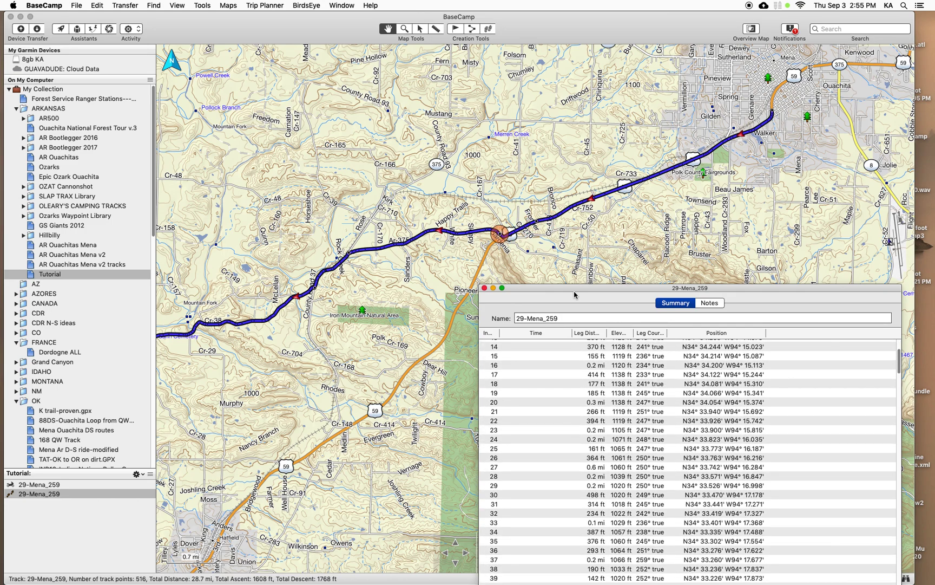
pyautogui.press('Down')
pyautogui.press('Down')
pyautogui.press('Down')
pyautogui.press('Down')
pyautogui.press('Down')
pyautogui.press('Down')
pyautogui.press('Down')
pyautogui.press('Down')
pyautogui.press('Down')
pyautogui.press('Down')
pyautogui.press('Down')
pyautogui.press('Down')
pyautogui.press('Down')
pyautogui.press('Down')
pyautogui.press('Down')
pyautogui.press('Down')
pyautogui.press('Down')
pyautogui.press('Down')
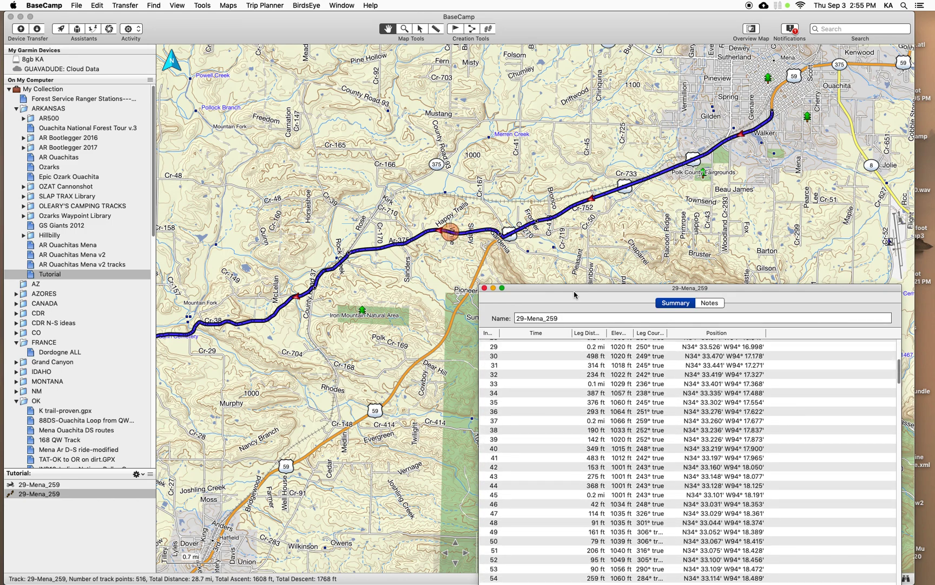
pyautogui.press('Down')
pyautogui.press('Down')
pyautogui.press('Down')
pyautogui.press('Down')
pyautogui.press('Down')
pyautogui.press('Down')
pyautogui.press('Down')
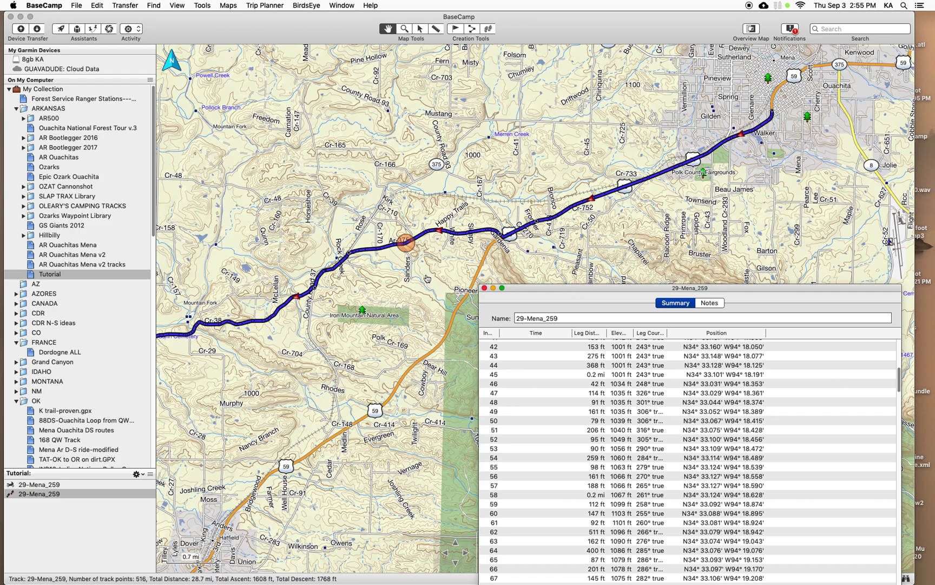
# Move the selected track point on Ar-375 W south to Sanders Ln by Thompson Creek, and bend the adjoining legs along Sanders Ln and out west
pyautogui.scroll(5, 415, 268)
pyautogui.scroll(-5, 416, 268)
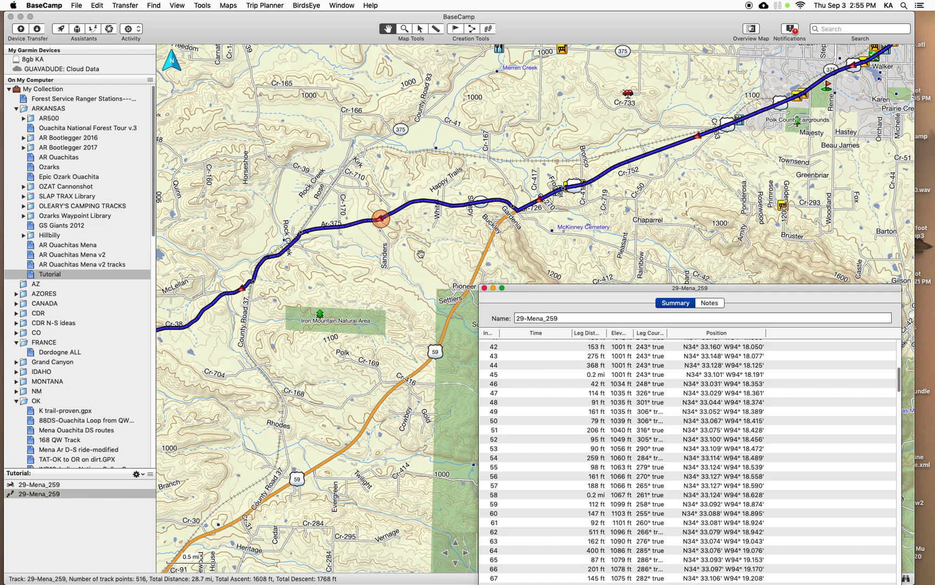
pyautogui.scroll(1, 411, 261)
pyautogui.scroll(1, 369, 289)
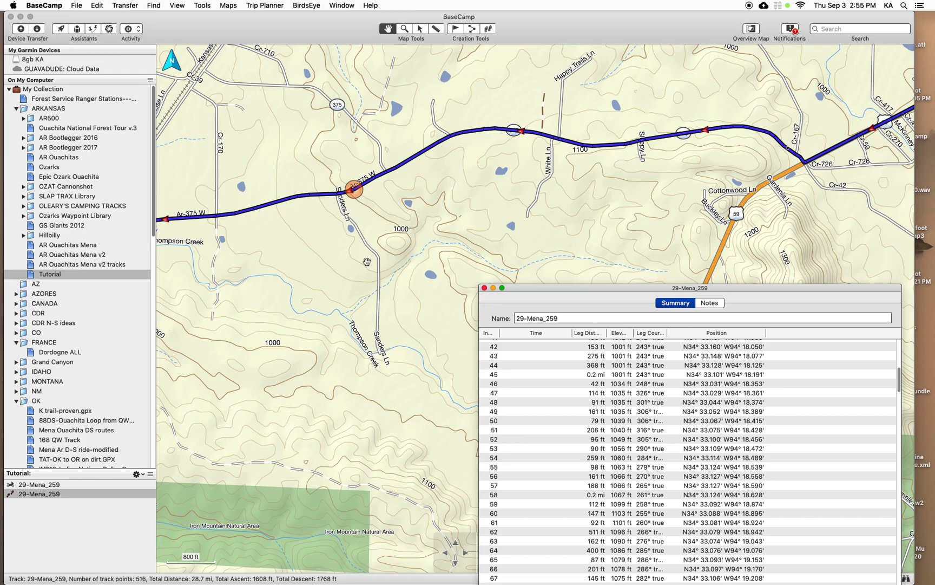
pyautogui.moveTo(353, 188); pyautogui.dragTo(380, 355)
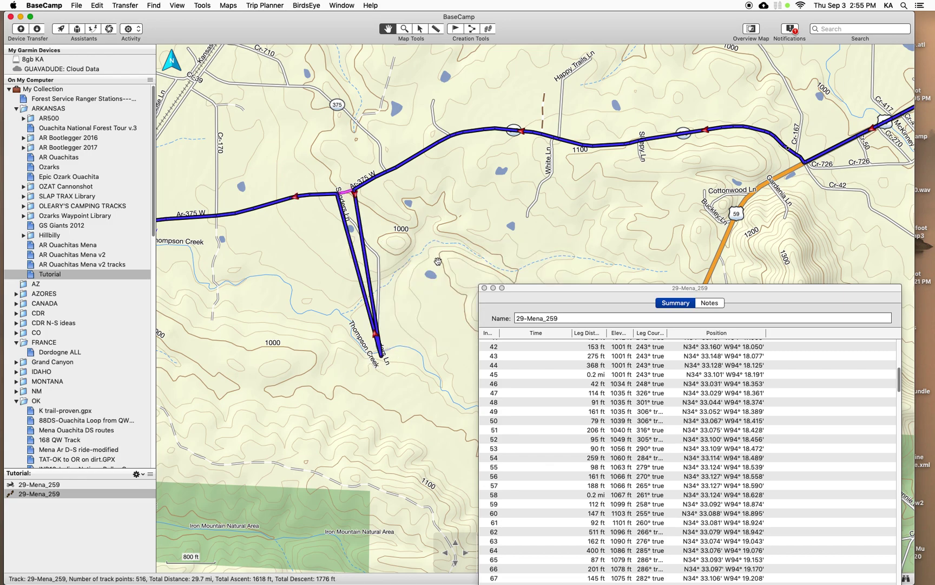
pyautogui.scroll(5, 382, 277)
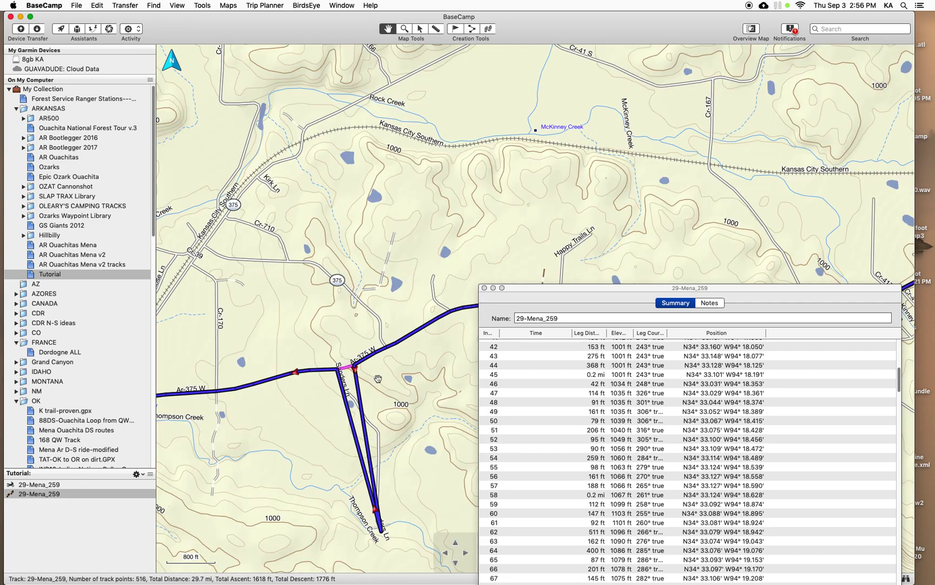
pyautogui.moveTo(367, 432); pyautogui.dragTo(242, 456)
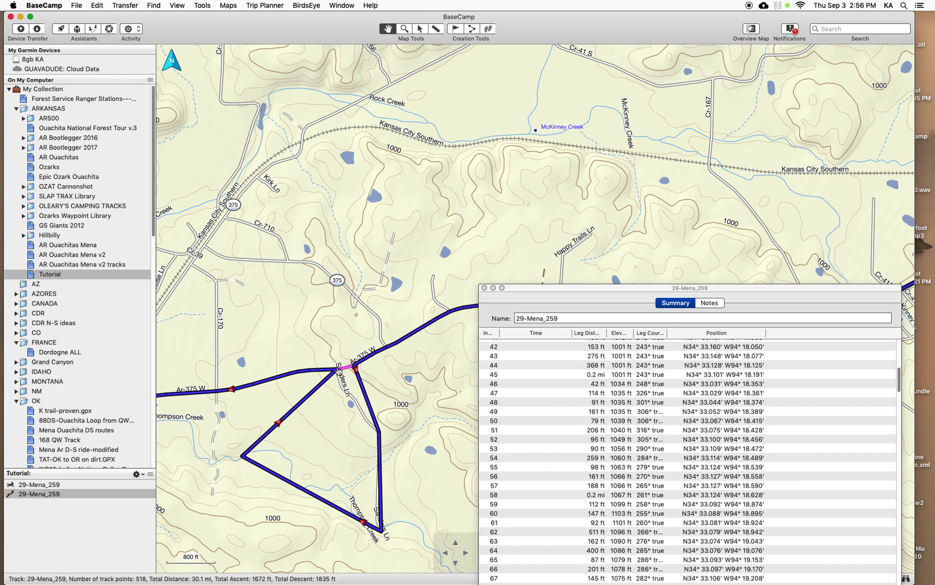
# Search the track's point list for the points of the reshaped Sanders Ln section, checking points 201 and 99 against the map
pyautogui.click(337, 368)
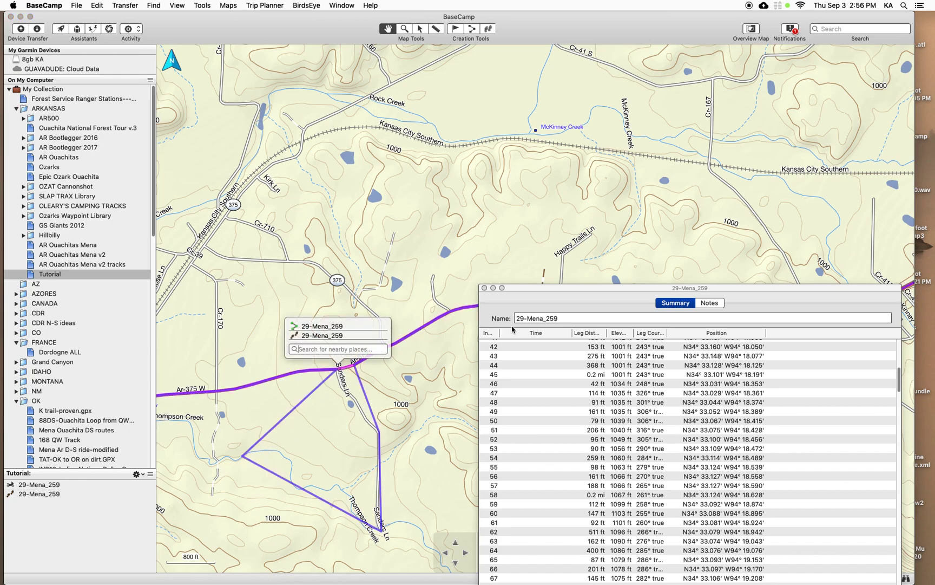
pyautogui.click(325, 384)
pyautogui.moveTo(682, 292); pyautogui.dragTo(703, 19)
pyautogui.scroll(-15, 679, 249)
pyautogui.scroll(-3, 678, 265)
pyautogui.click(669, 243)
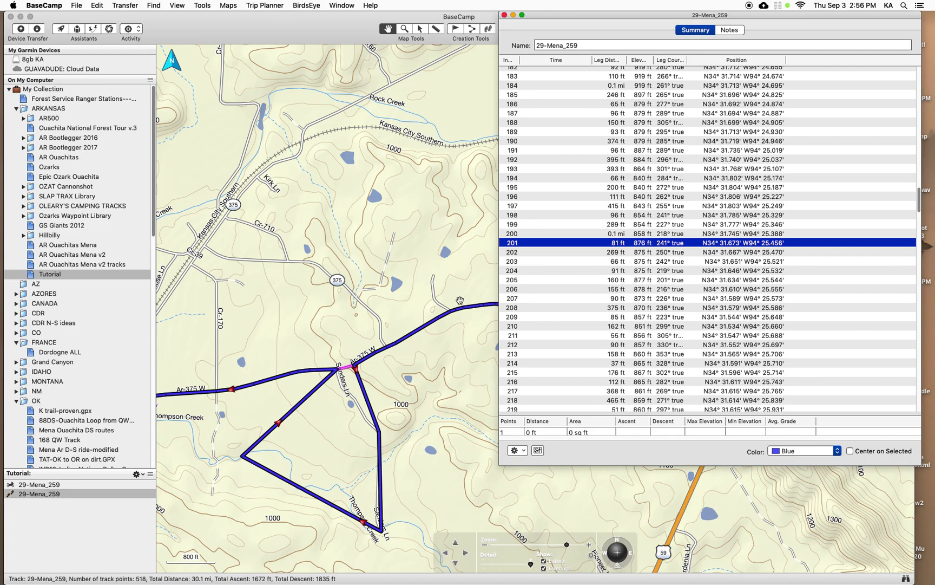
pyautogui.scroll(3, 350, 311)
pyautogui.scroll(-8, 351, 311)
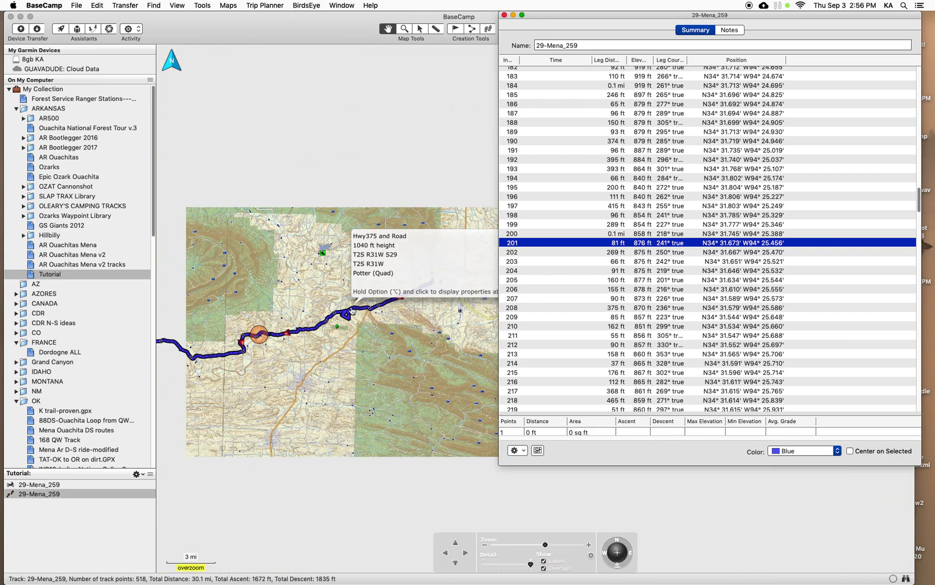
pyautogui.scroll(2, 352, 310)
pyautogui.scroll(7, 644, 152)
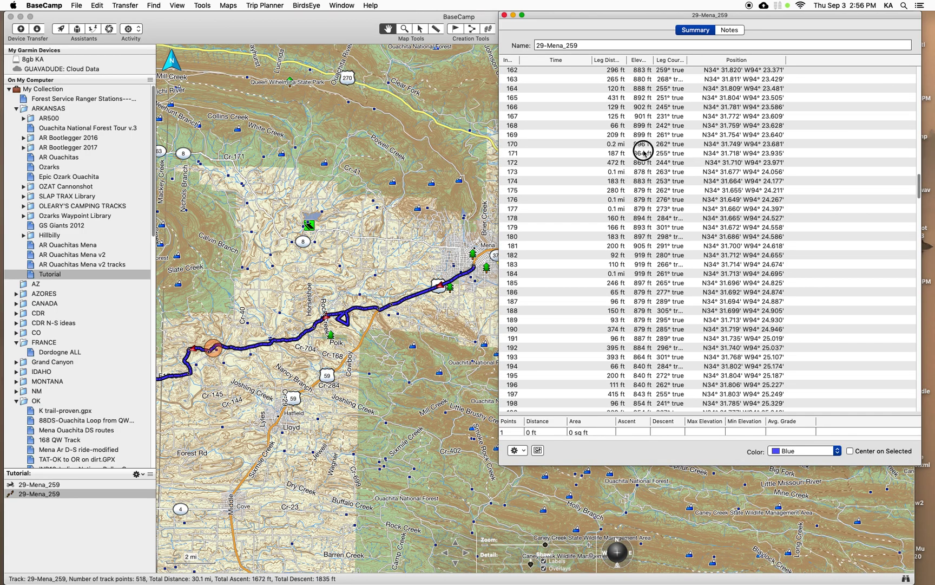
pyautogui.click(644, 152)
pyautogui.scroll(6, 647, 155)
pyautogui.click(680, 145)
pyautogui.scroll(6, 683, 163)
pyautogui.scroll(6, 683, 168)
pyautogui.click(680, 152)
pyautogui.click(652, 105)
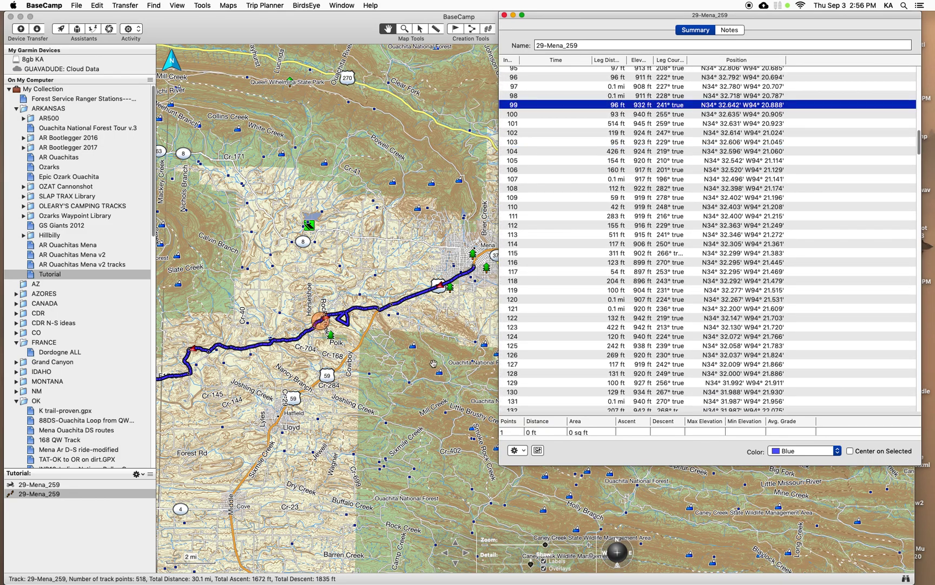
pyautogui.scroll(4, 347, 330)
pyautogui.scroll(3, 378, 324)
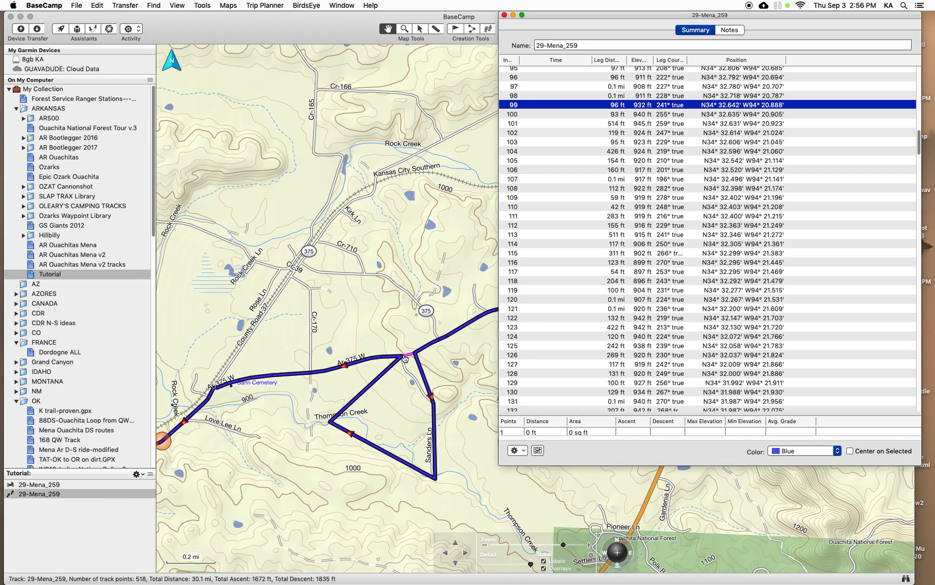
# Check points 80 and 81 in the track's point list against the map to locate the bends of the Sanders Ln detour
pyautogui.rightClick(403, 357)
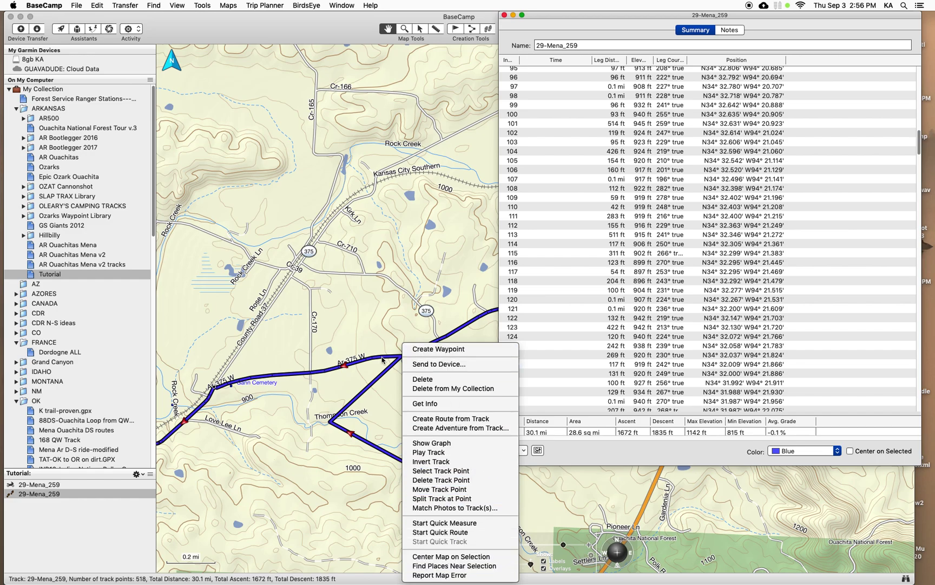
pyautogui.click(362, 373)
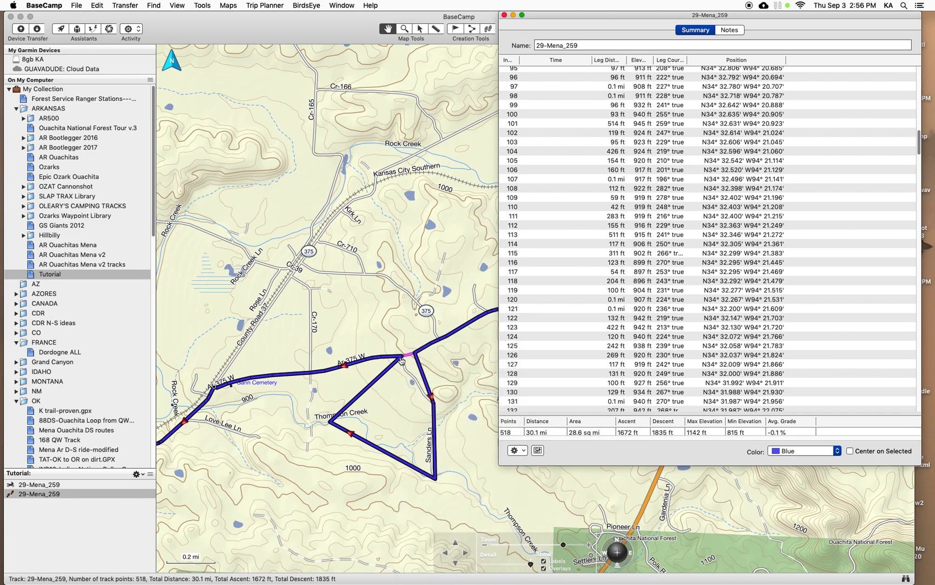
pyautogui.scroll(5, 601, 180)
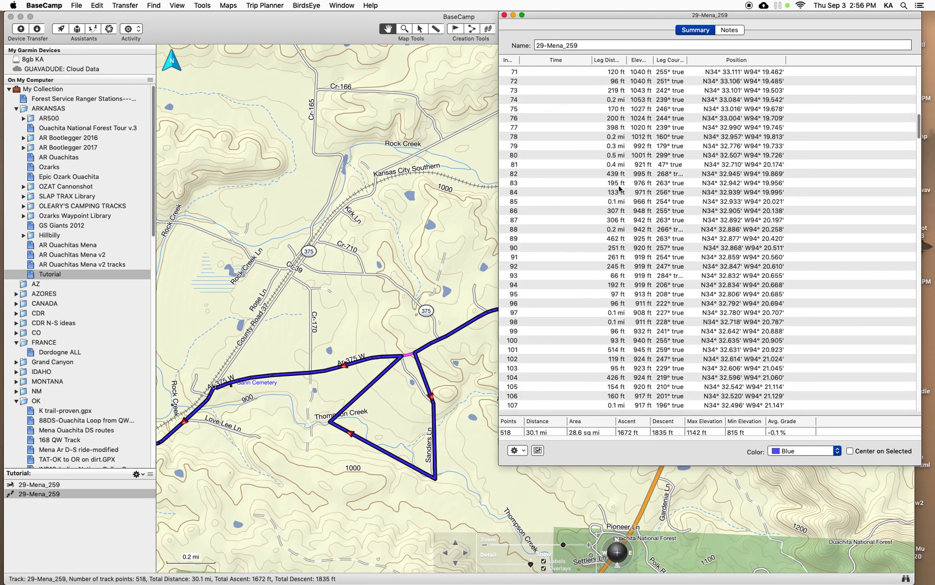
pyautogui.click(622, 185)
pyautogui.click(622, 166)
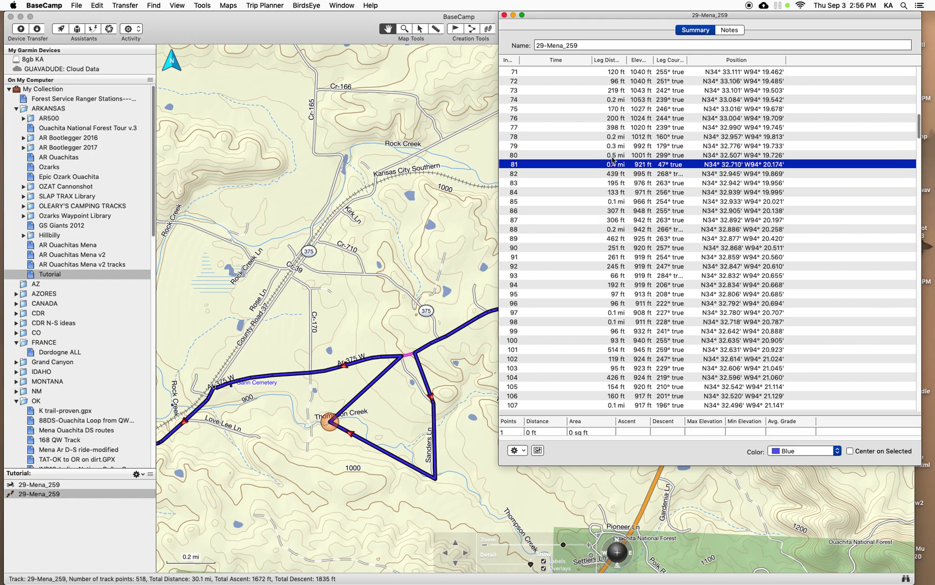
pyautogui.click(614, 156)
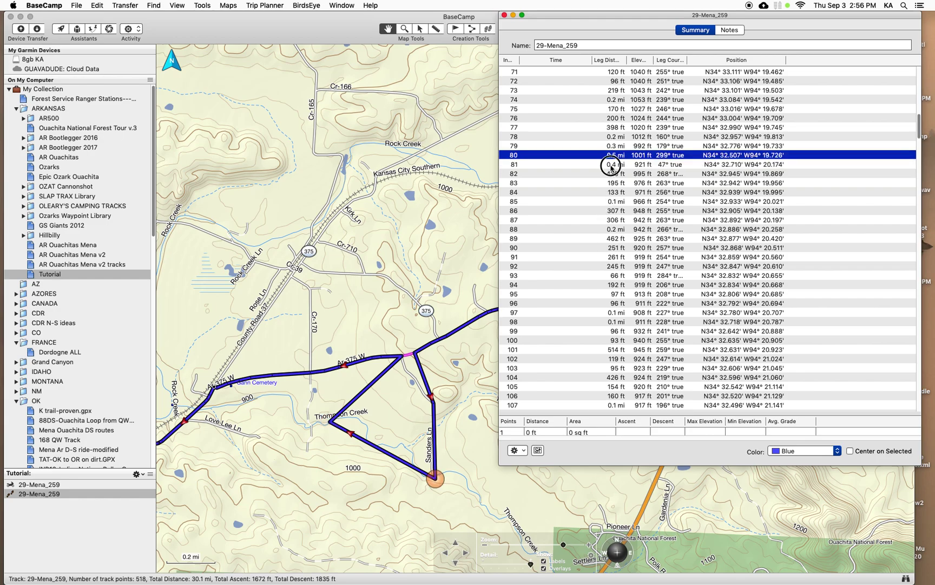
pyautogui.click(611, 166)
# Delete point 82, where the detour rejoins Ar-375 W, and then the second point west of it on that road
pyautogui.click(611, 175)
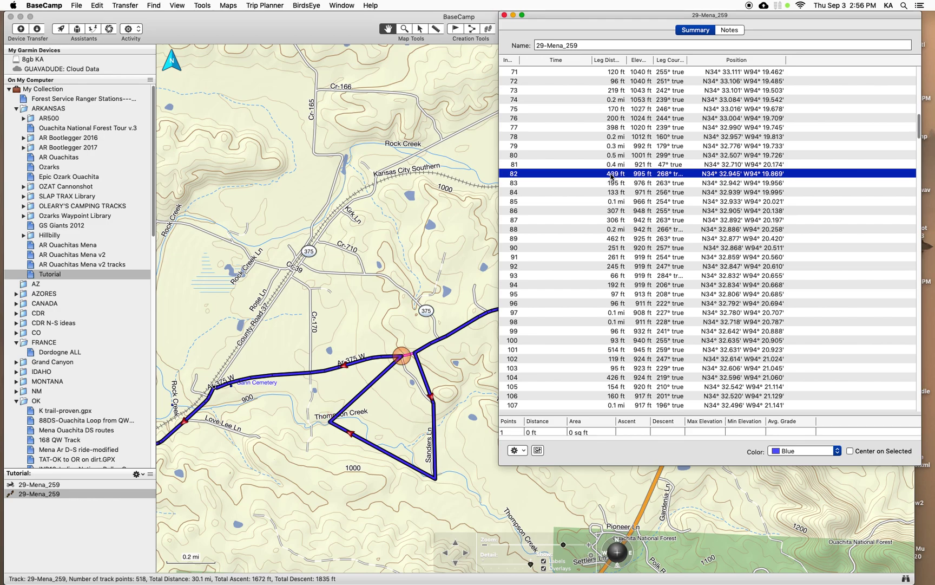
pyautogui.press('Delete')
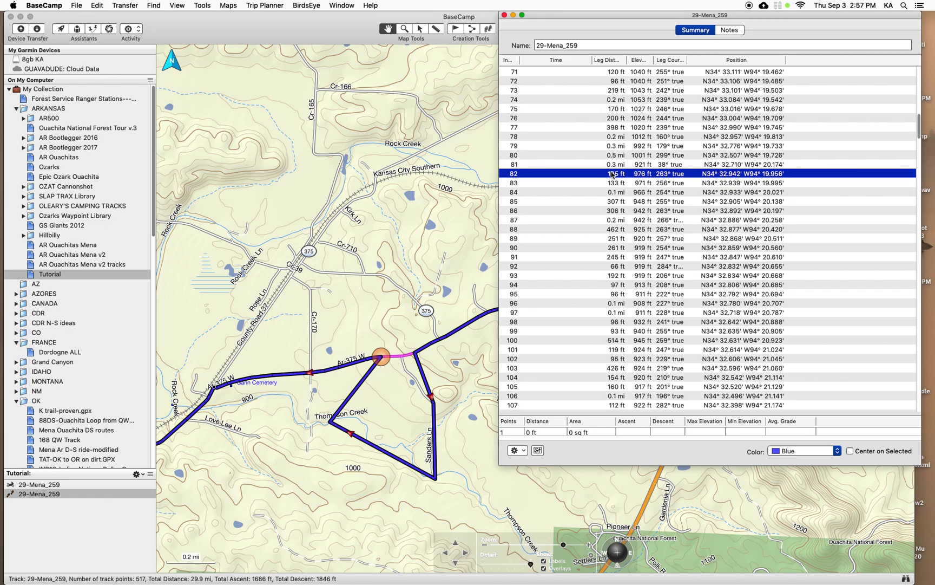
pyautogui.click(609, 183)
pyautogui.press('Delete')
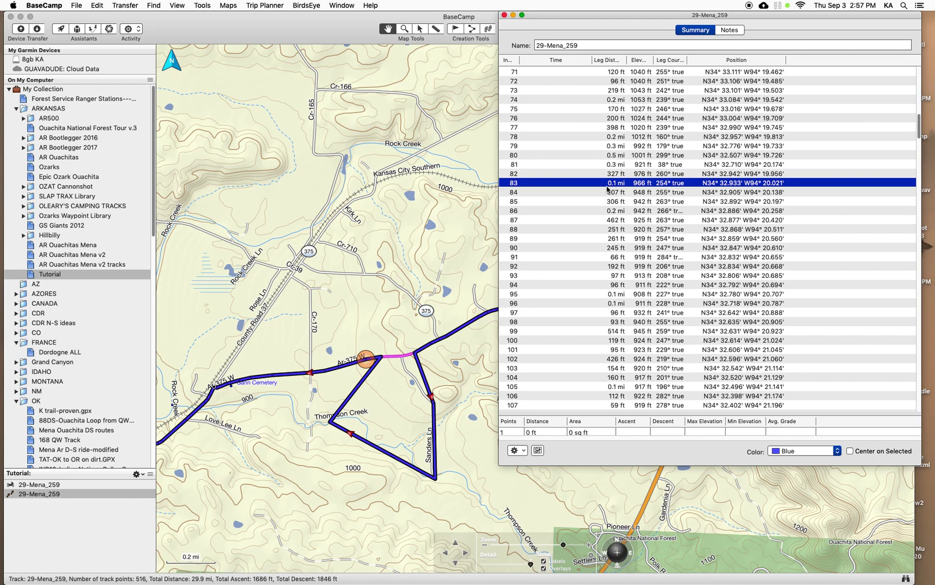
# Delete the run of track points from point 82 west along Ar-375 W until the detour rejoins by Gann Cemetery
pyautogui.click(609, 175)
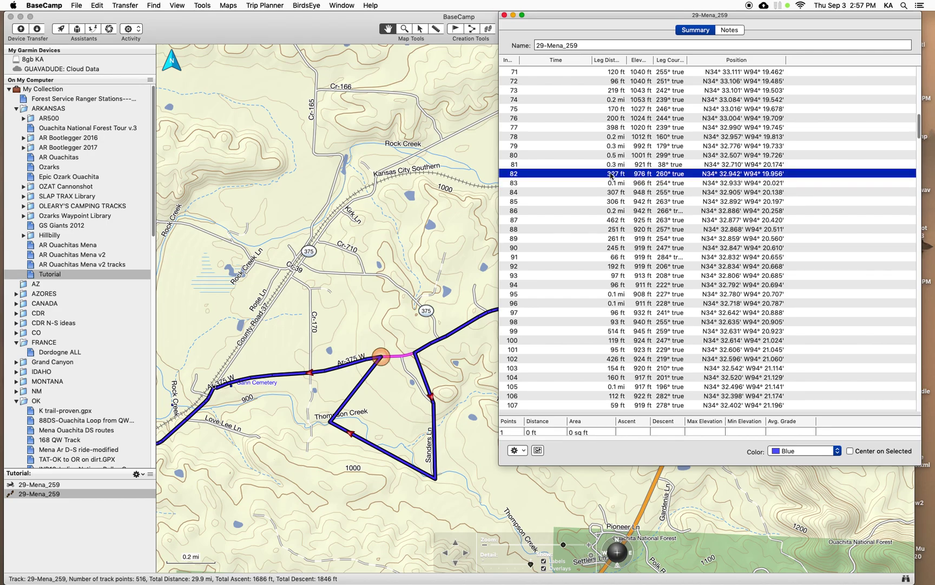
pyautogui.press('Delete')
pyautogui.press('Delete')
pyautogui.press('Delete')
pyautogui.press('Delete')
pyautogui.press('Delete')
pyautogui.press('Delete')
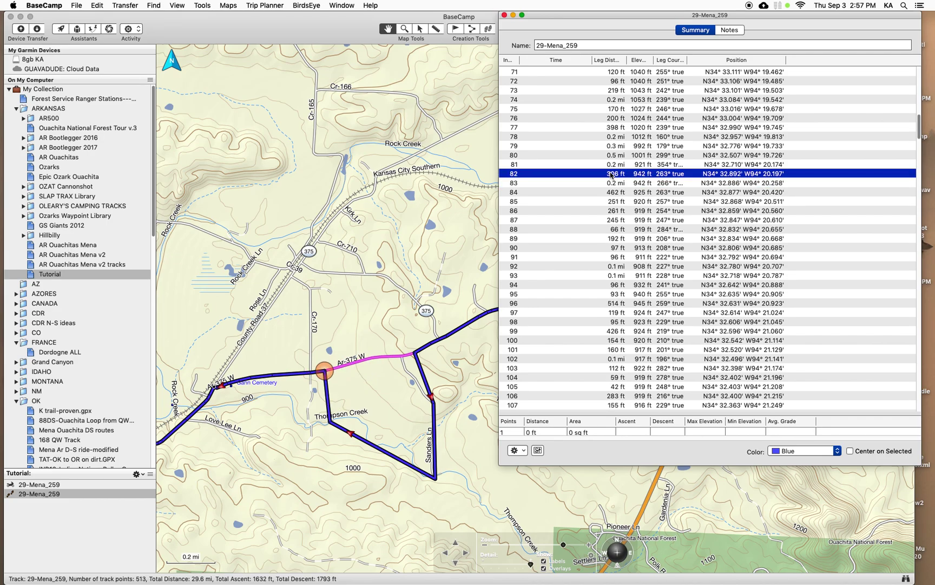
pyautogui.press('Delete')
pyautogui.press('Delete')
pyautogui.press('Delete')
pyautogui.press('Delete')
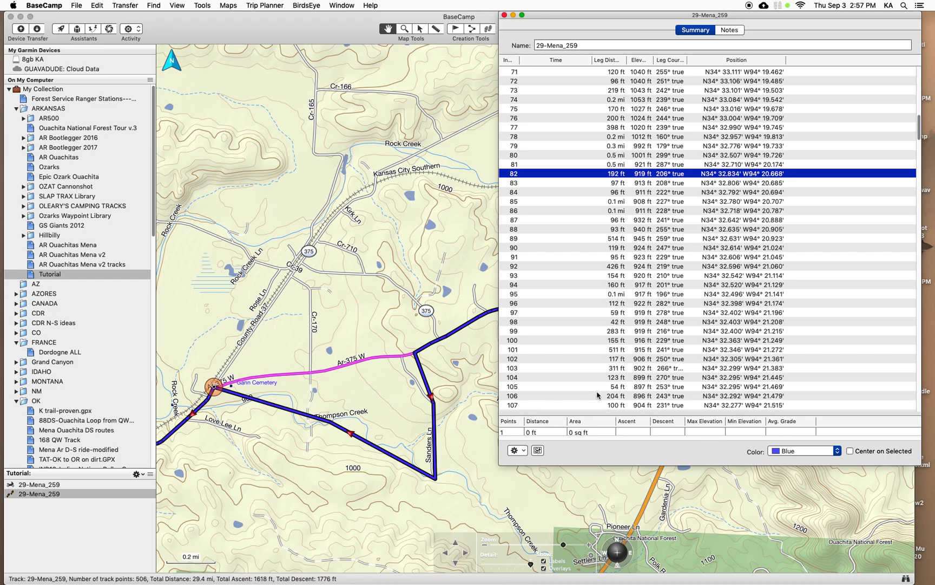
# Bend the track leg between Thompson Creek and Gann Cemetery south to the east end of Love Lee Ln
pyautogui.moveTo(304, 415); pyautogui.dragTo(259, 436)
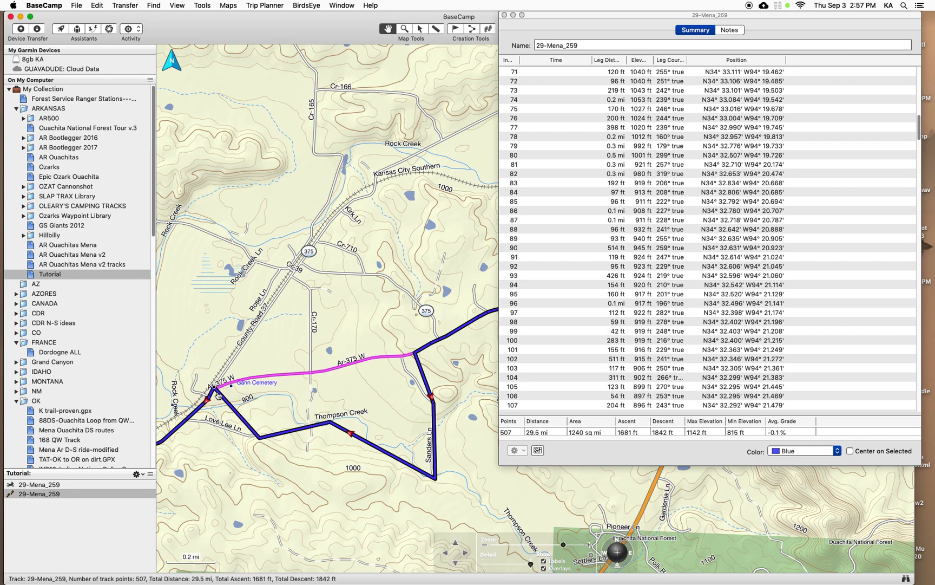
pyautogui.moveTo(215, 388); pyautogui.dragTo(210, 423)
pyautogui.click(42, 518)
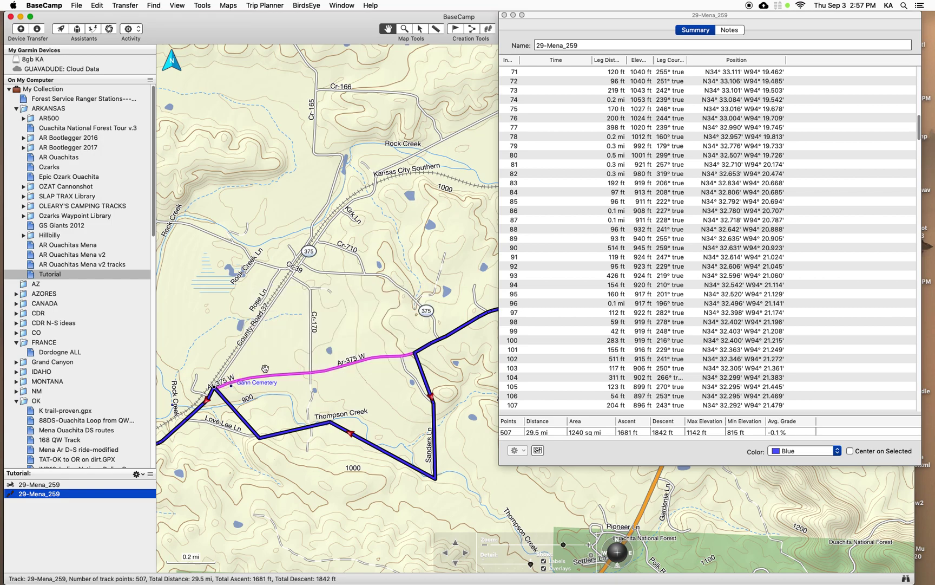
pyautogui.scroll(-1, 284, 377)
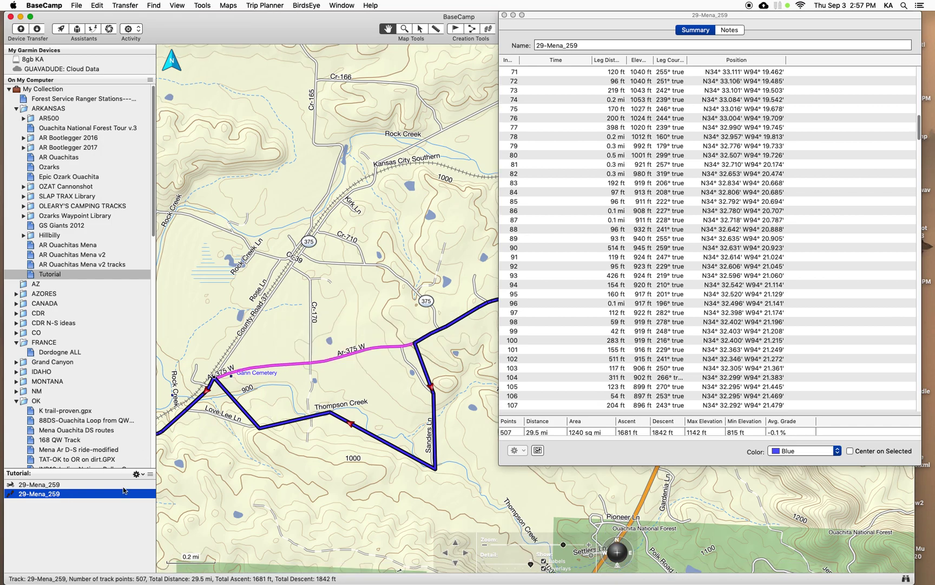
# Create a new list in the ARKANSAS folder and name it "Tutorial track only"
pyautogui.click(91, 275)
pyautogui.click(78, 4)
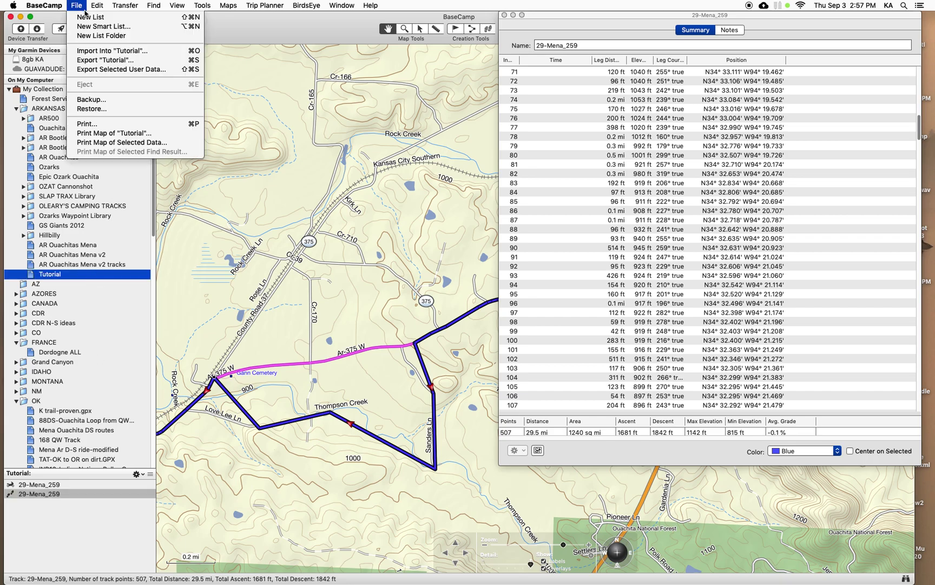
pyautogui.click(90, 17)
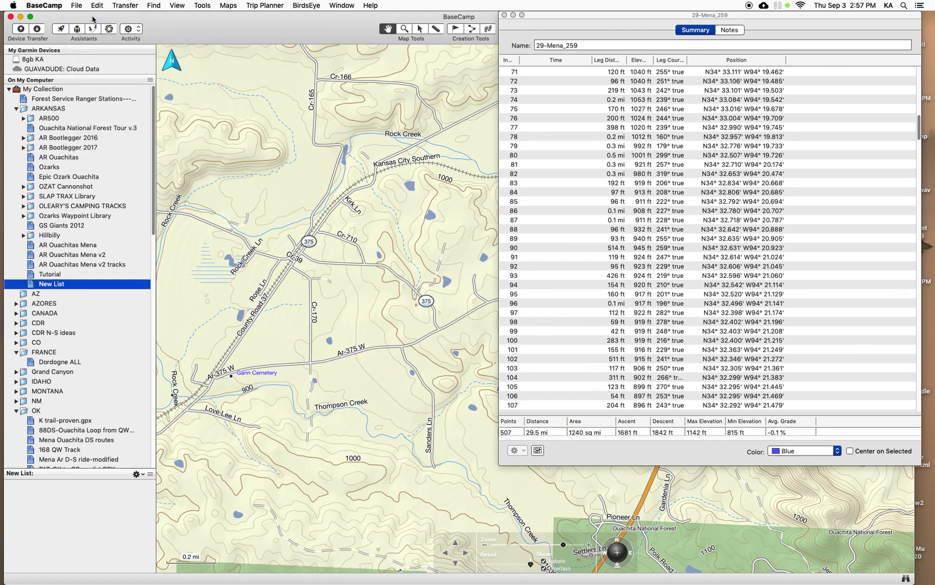
pyautogui.write('Tu')
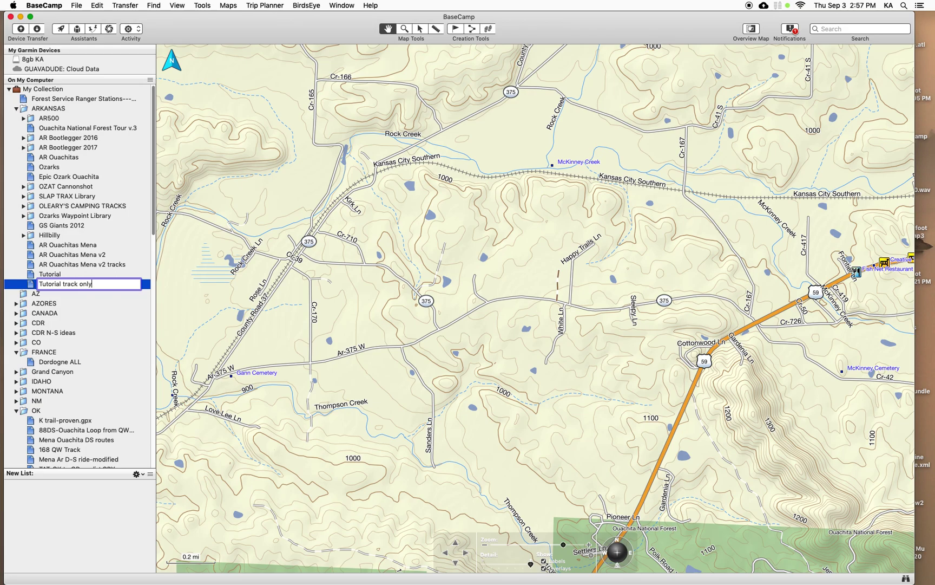
pyautogui.write('torial track only')
pyautogui.press('Return')
# Copy the 29-Mena_259 track from the Tutorial list into the Tutorial track only list
pyautogui.click(70, 274)
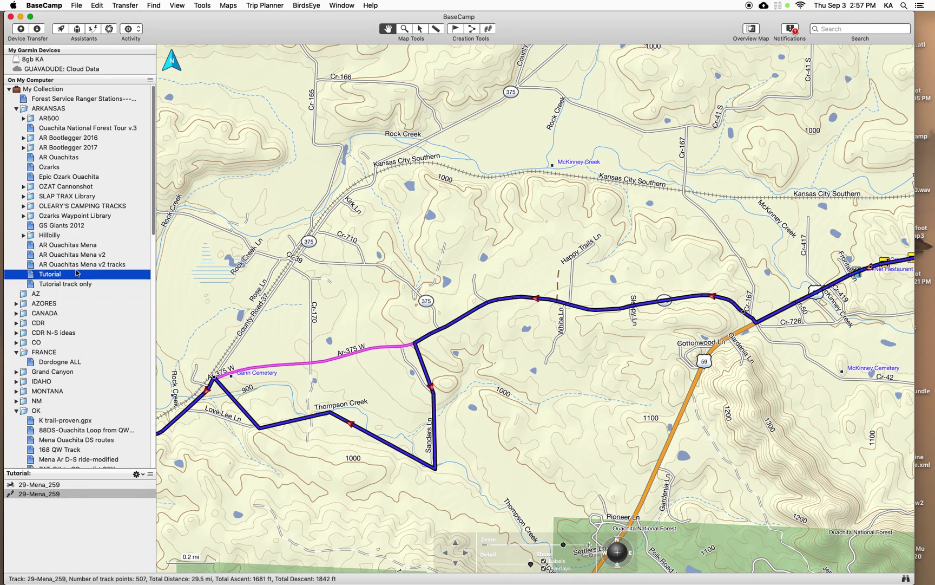
pyautogui.click(80, 495)
pyautogui.click(77, 493)
pyautogui.click(85, 284)
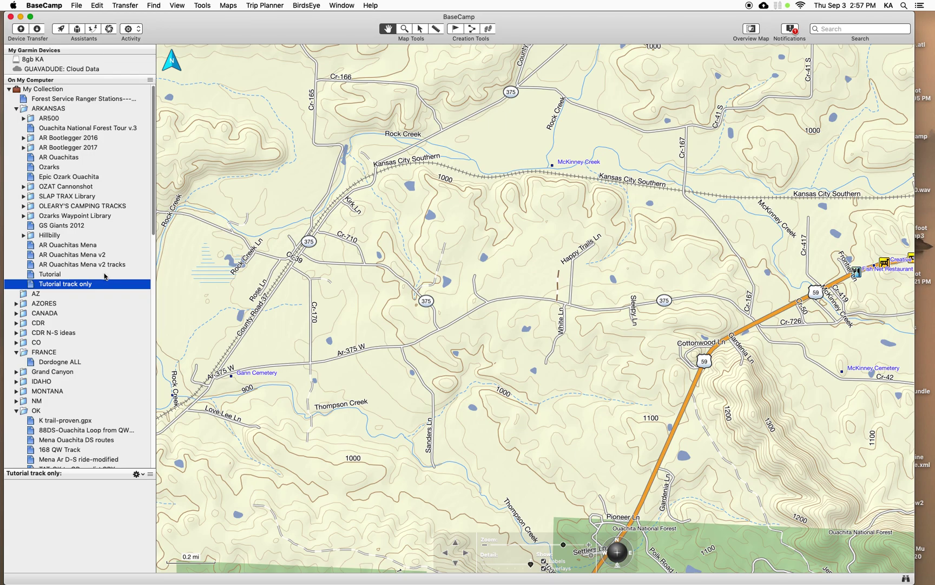
pyautogui.click(102, 274)
pyautogui.click(80, 493)
pyautogui.rightClick(81, 493)
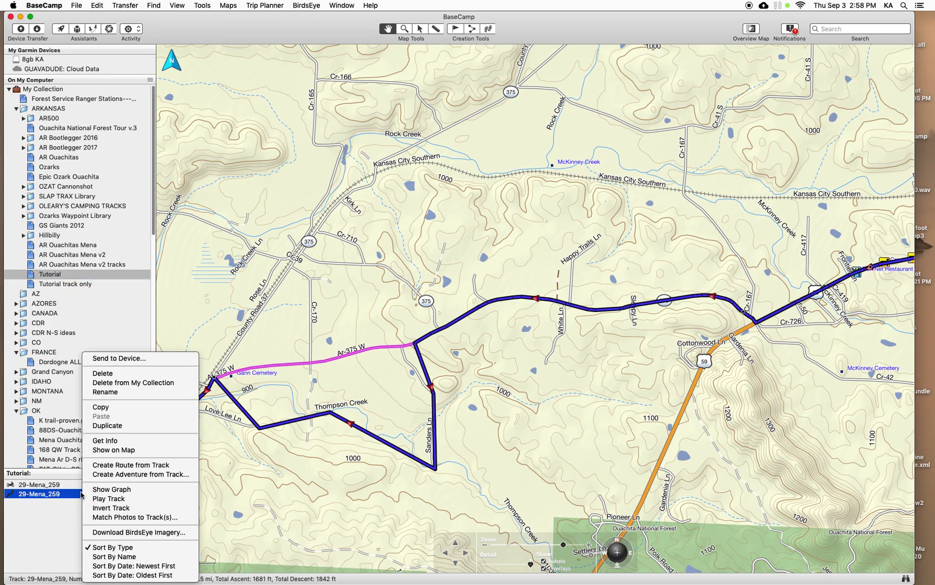
pyautogui.click(44, 497)
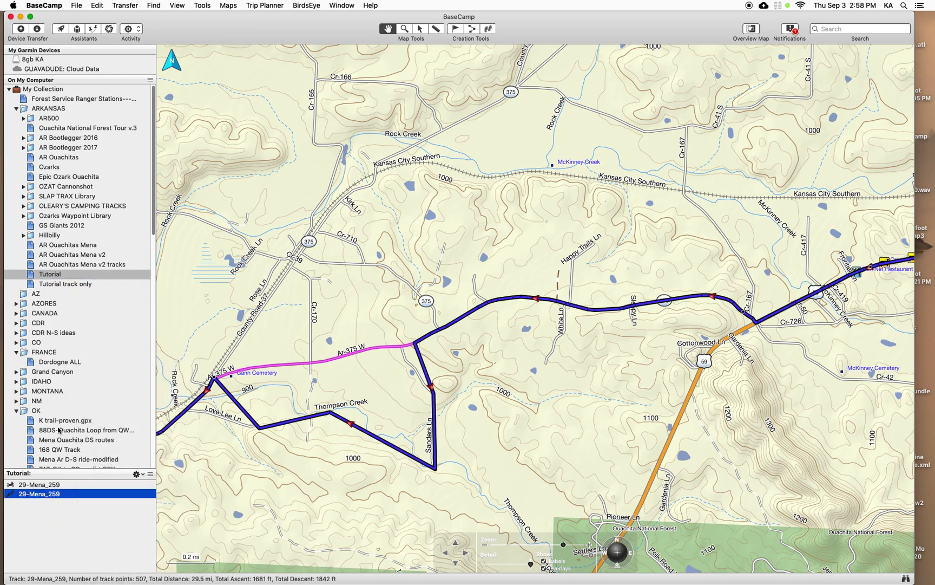
pyautogui.click(87, 284)
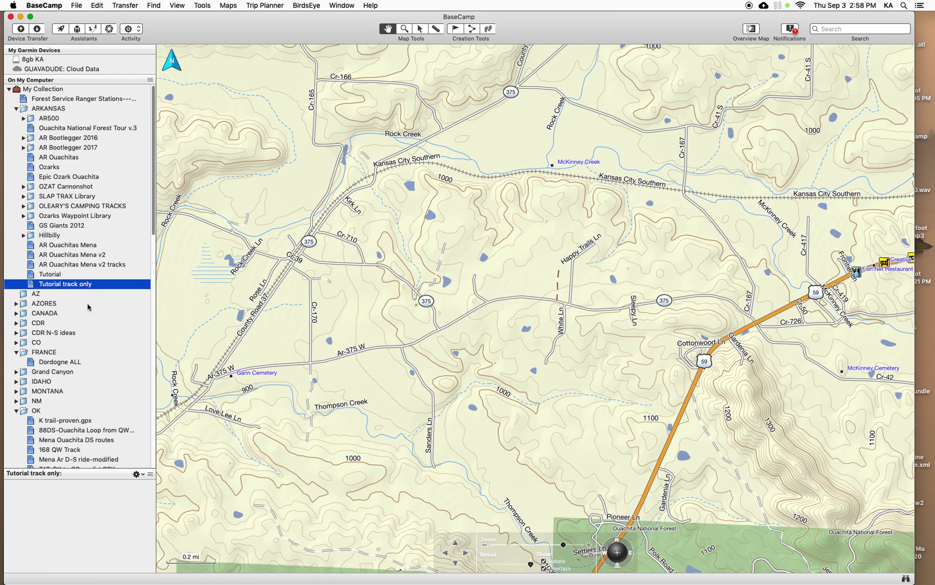
pyautogui.click(70, 510)
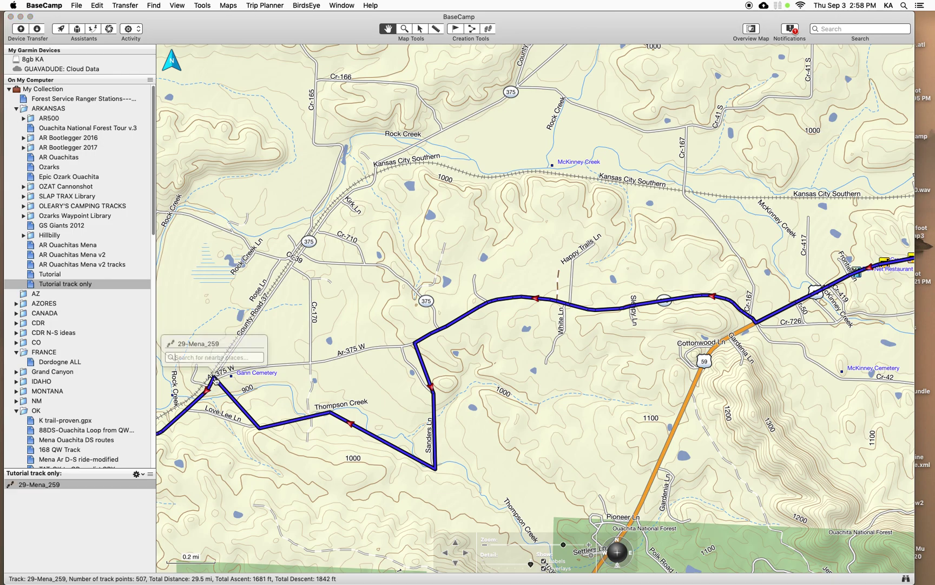
# Show the copied 29-Mena_259 track on the map with its properties and move the properties window clear of it
pyautogui.doubleClick(88, 489)
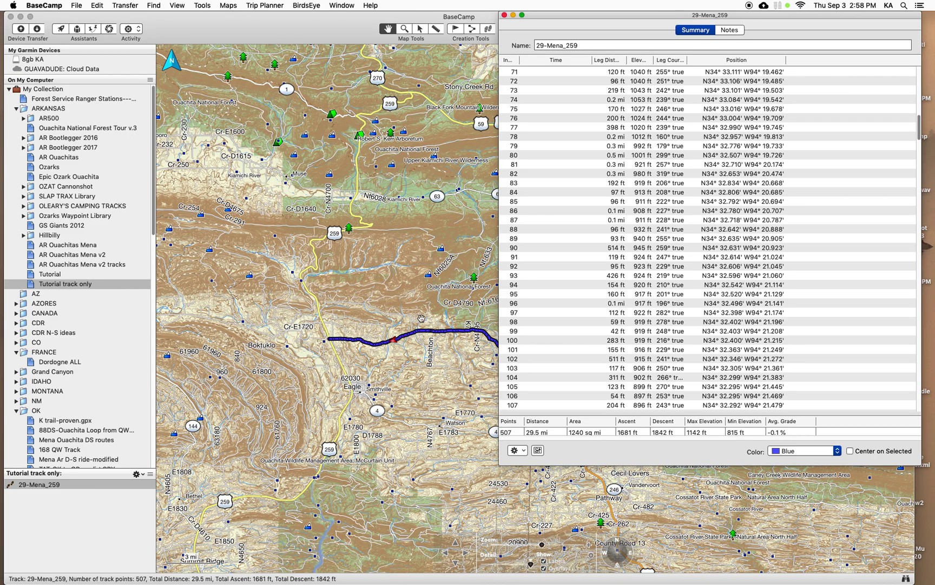
pyautogui.scroll(2, 417, 337)
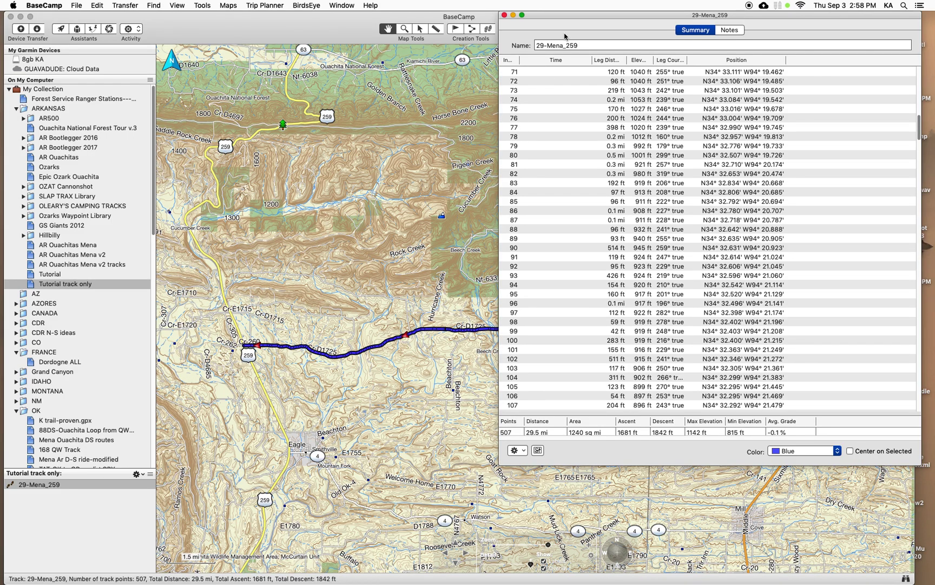
pyautogui.moveTo(565, 19); pyautogui.dragTo(934, 140)
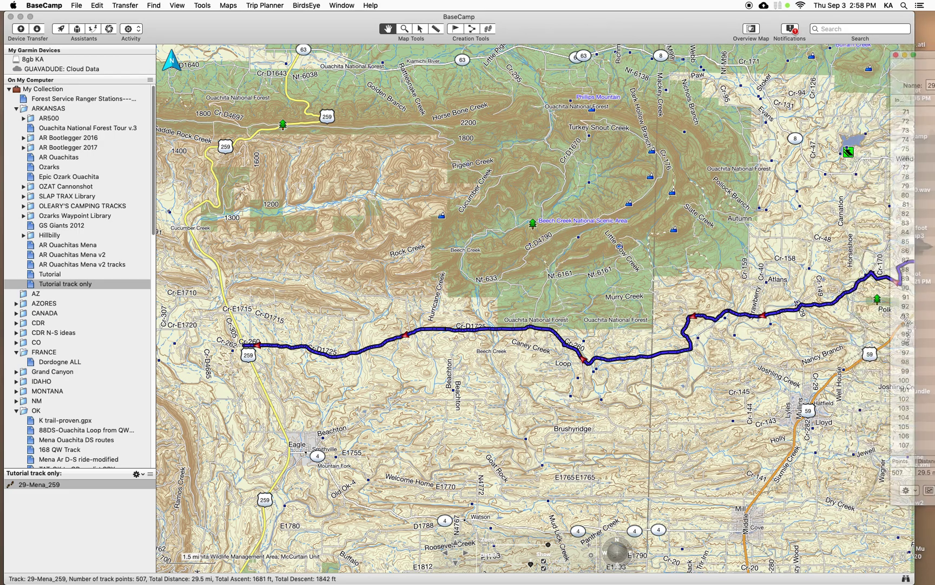
# Examine the reshaped track from Ar-375 W down Sanders Ln and across to Love Lee Ln, with the track's point list open
pyautogui.scroll(5, 760, 336)
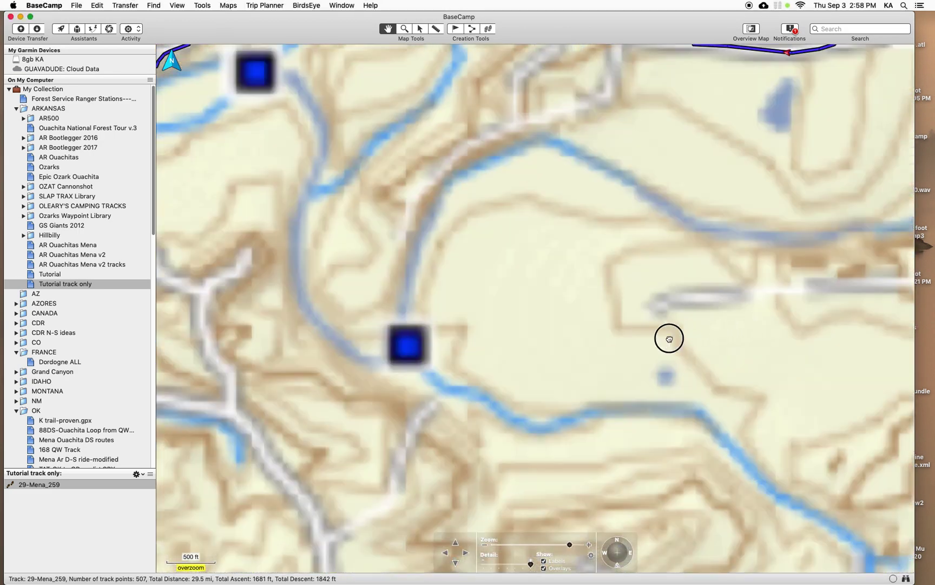
pyautogui.scroll(-2, 410, 317)
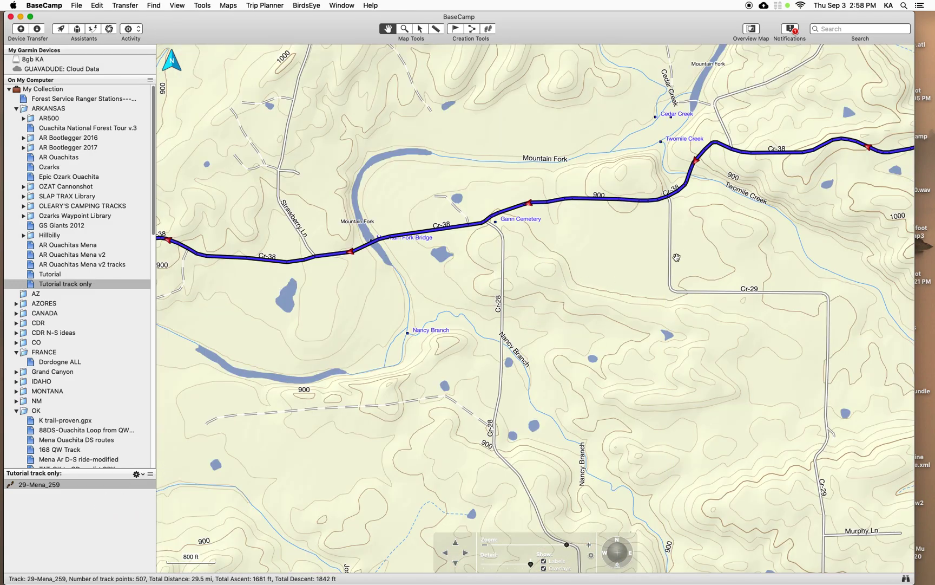
pyautogui.scroll(-3, 236, 400)
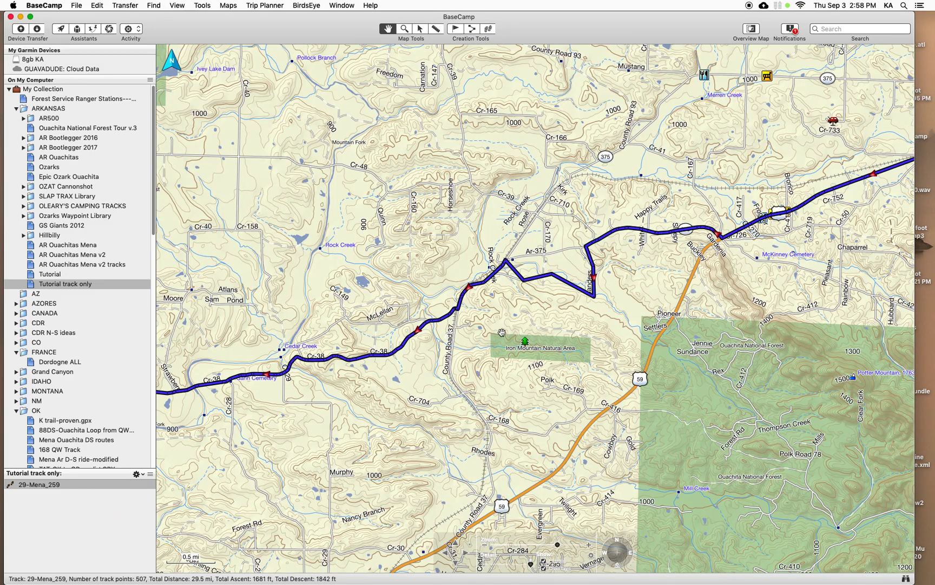
pyautogui.scroll(3, 534, 289)
pyautogui.moveTo(562, 275); pyautogui.dragTo(396, 342)
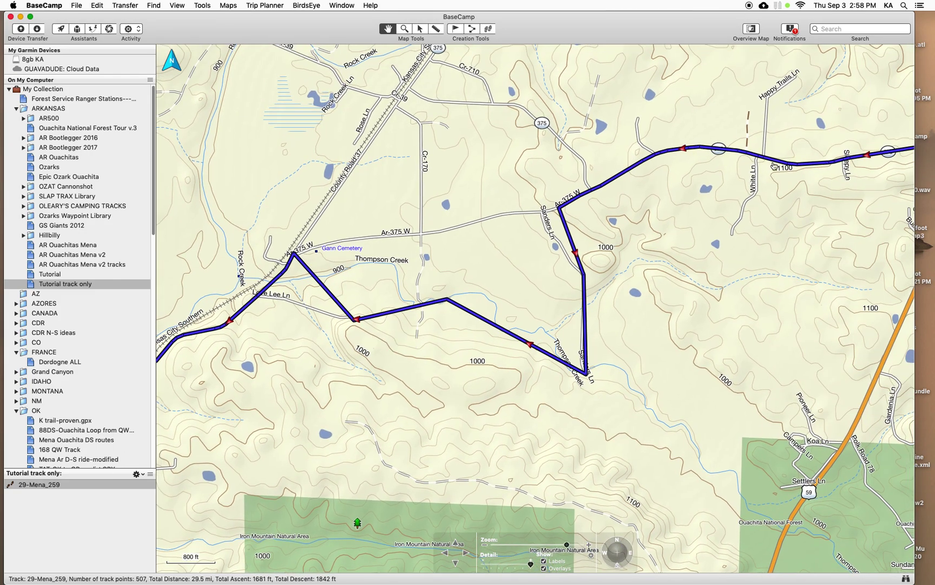
pyautogui.moveTo(649, 309); pyautogui.dragTo(660, 291)
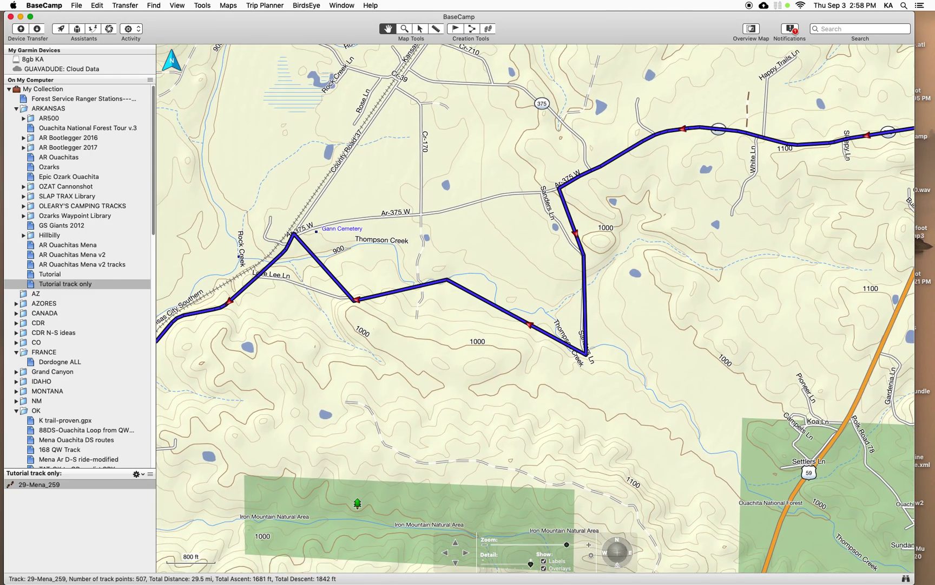
pyautogui.press('super+i')
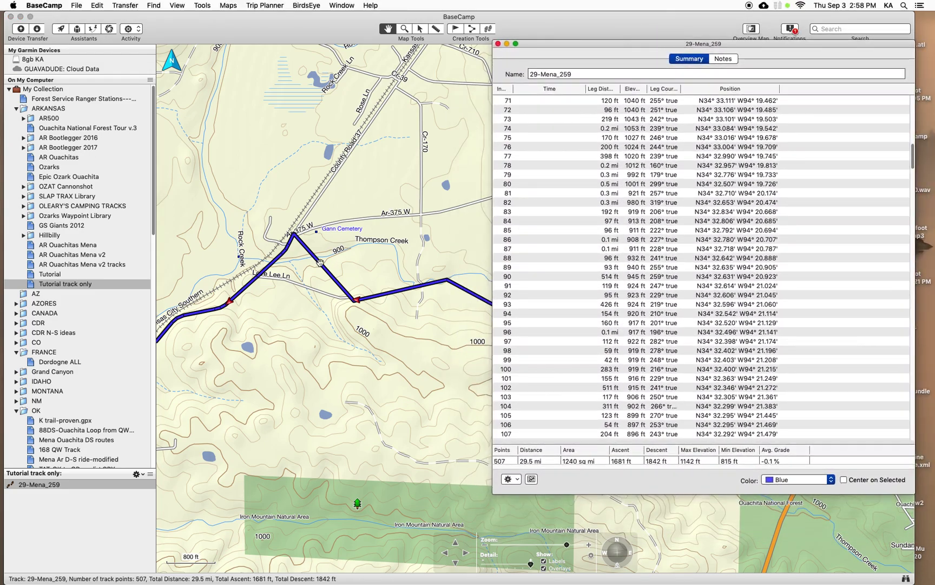
pyautogui.scroll(-3, 272, 305)
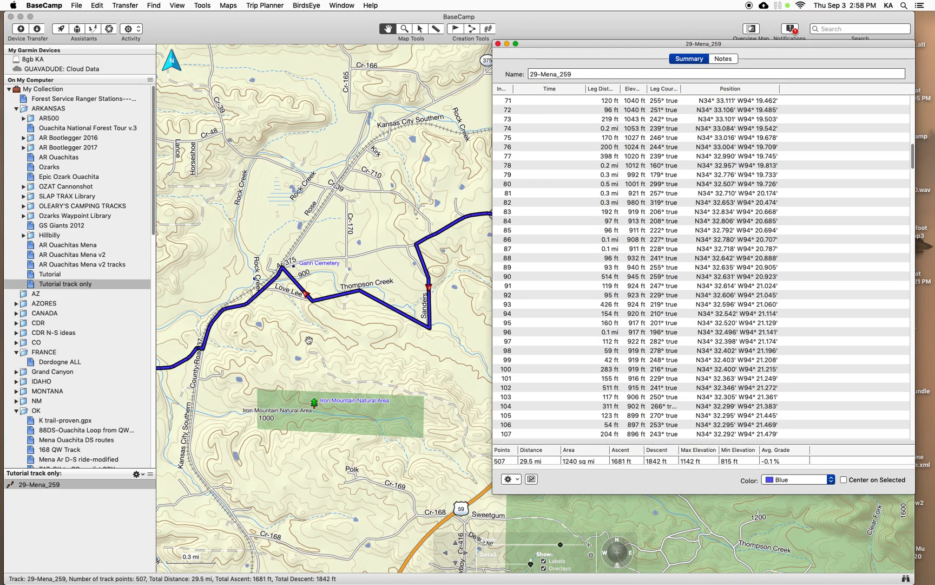
pyautogui.scroll(3, 327, 304)
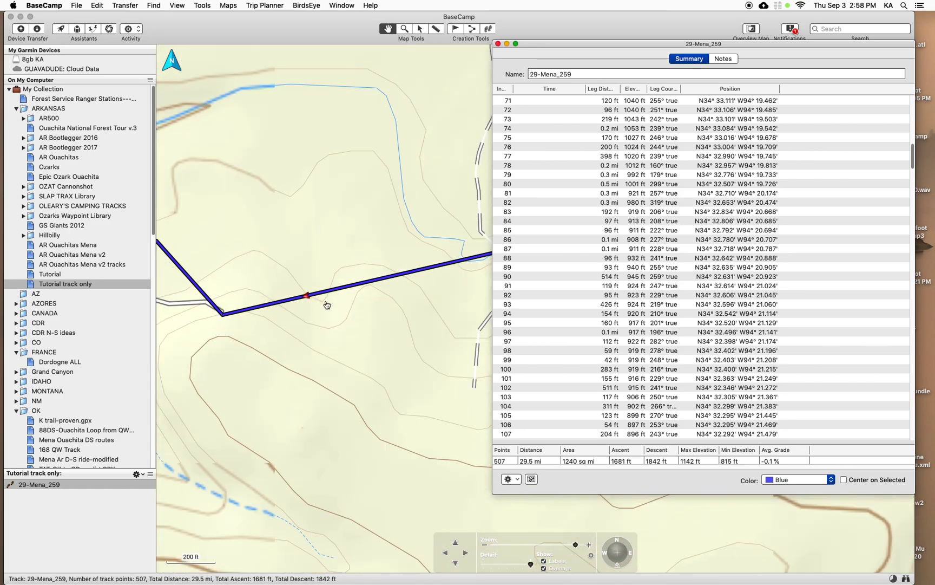
pyautogui.scroll(-2, 327, 304)
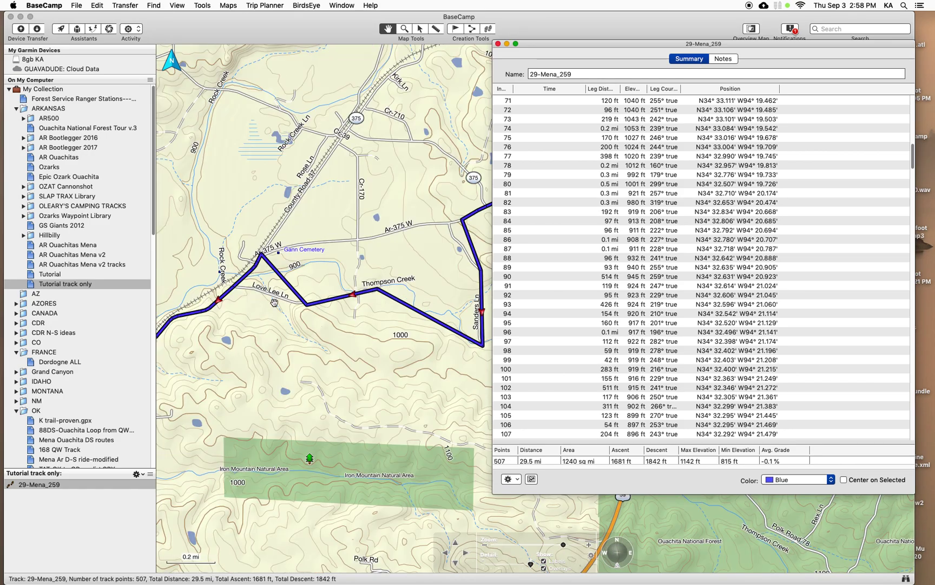
# Find track points 83 through 86 near Gann Cemetery in the point list and delete them so the track runs straight along Love Lee Ln
pyautogui.scroll(-1, 611, 316)
pyautogui.click(611, 316)
pyautogui.scroll(-3, 611, 317)
pyautogui.click(634, 222)
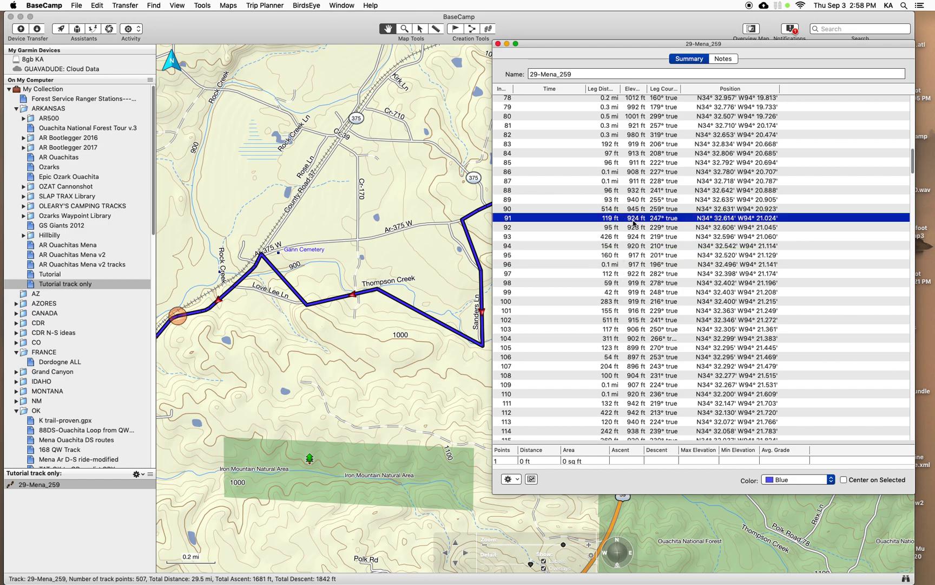
pyautogui.click(638, 199)
pyautogui.click(641, 171)
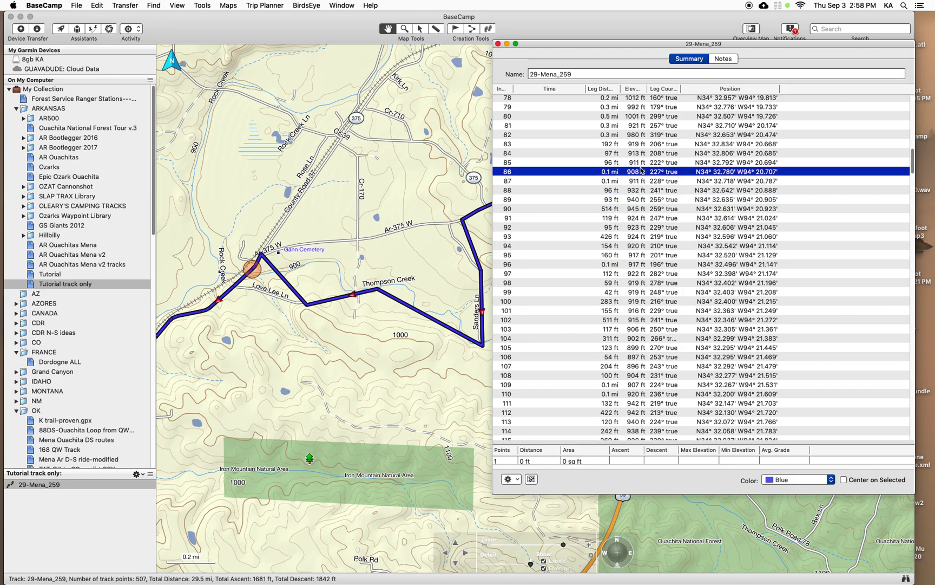
pyautogui.click(632, 145)
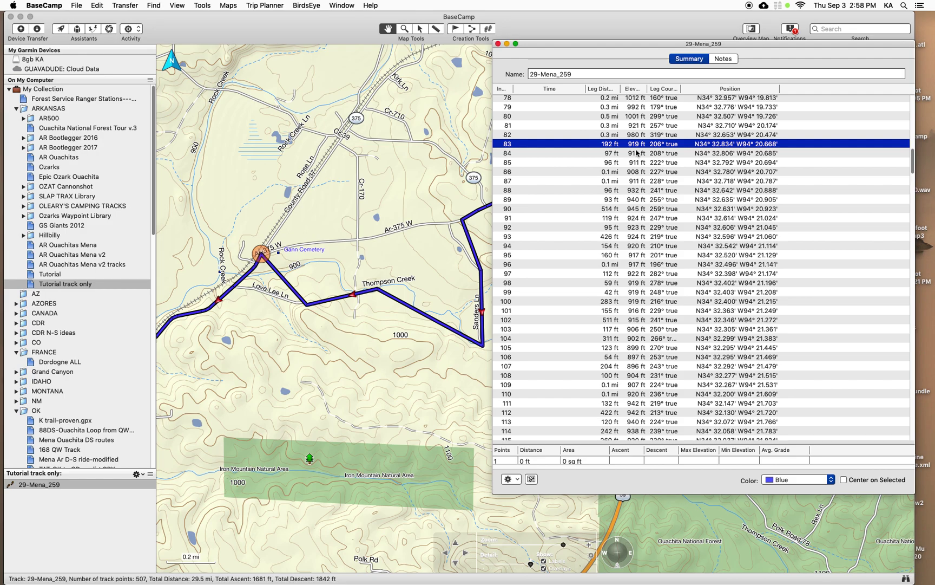
pyautogui.press('Delete')
pyautogui.press('Delete')
pyautogui.press('Delete')
pyautogui.press('Delete')
pyautogui.press('Delete')
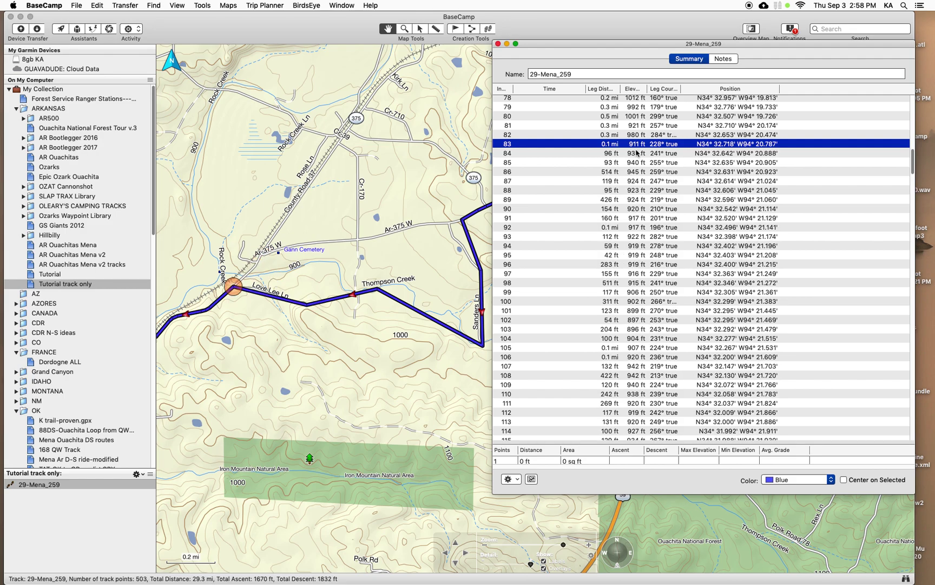
pyautogui.press('super+z')
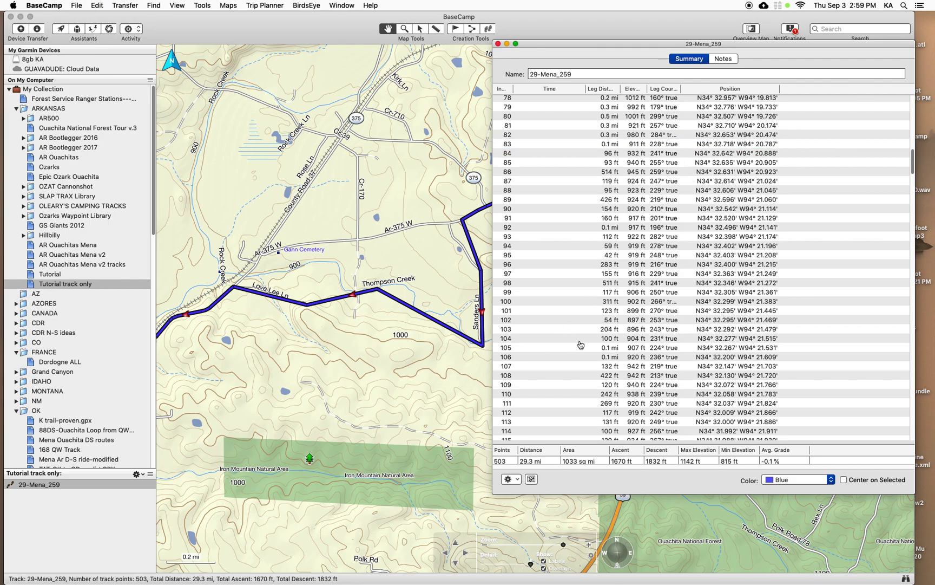
# Close the 29-Mena_259 properties window and view the edited track as far as Mena
pyautogui.scroll(-1, 574, 344)
pyautogui.scroll(-3, 386, 299)
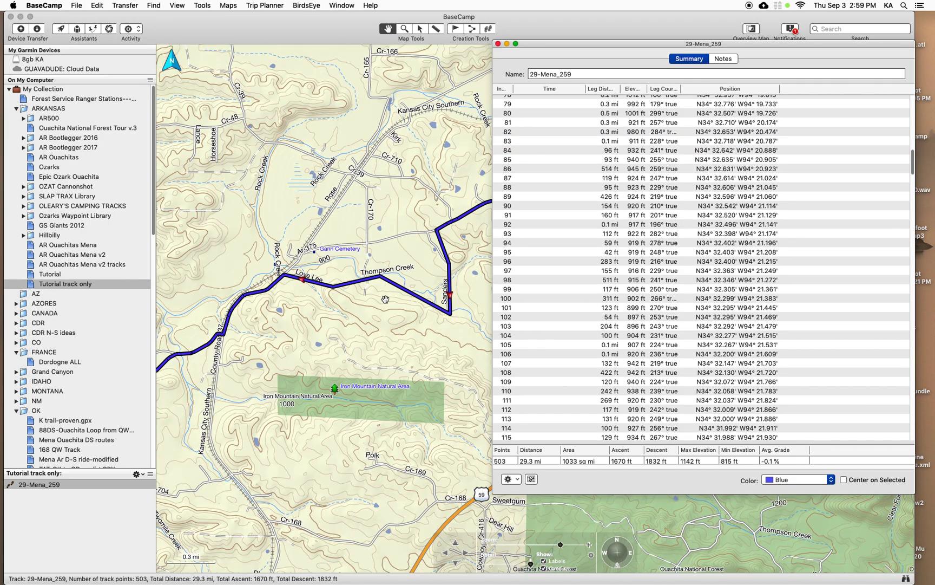
pyautogui.click(498, 44)
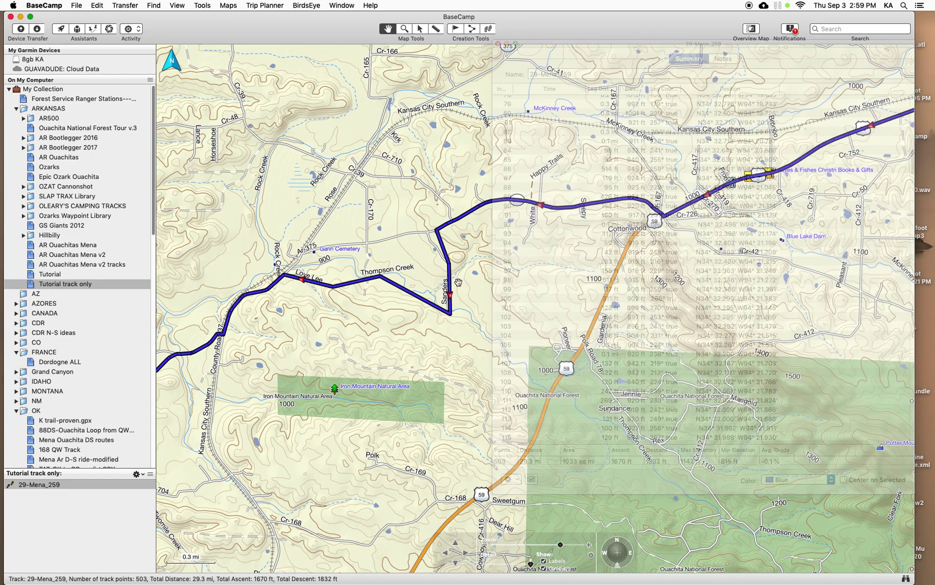
pyautogui.scroll(-3, 411, 303)
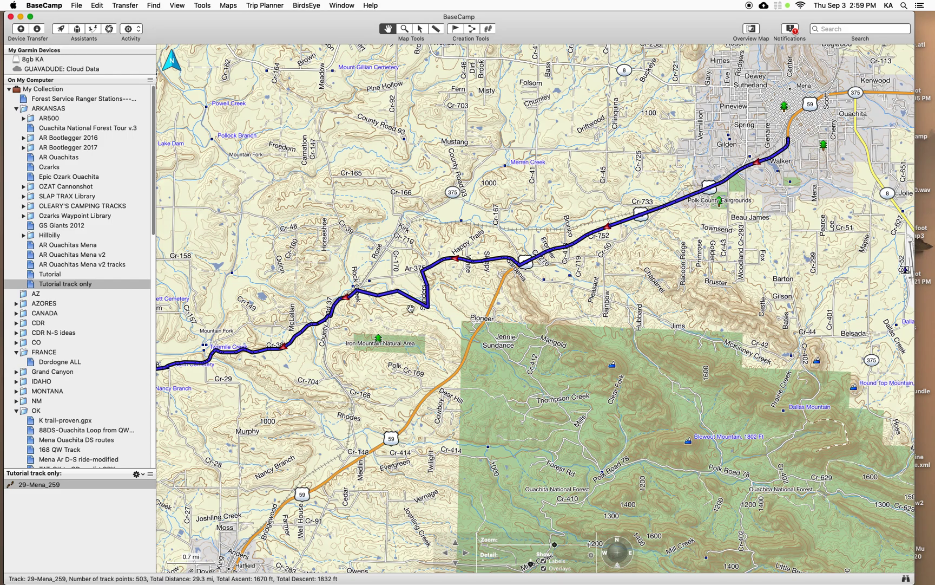
pyautogui.scroll(1, 359, 358)
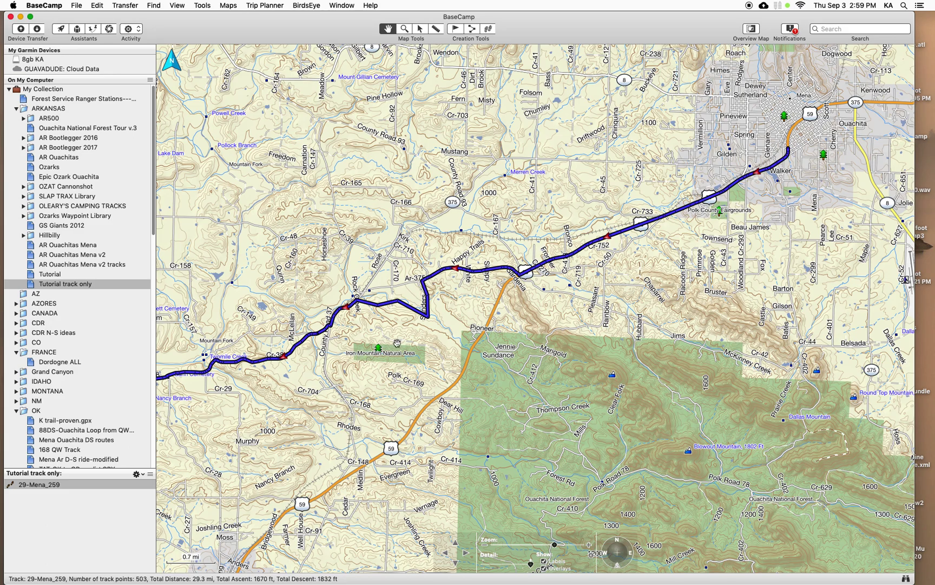
pyautogui.moveTo(351, 313)
# Compare the items in the Tutorial and Tutorial track only lists and how each list displays on the map
pyautogui.click(101, 485)
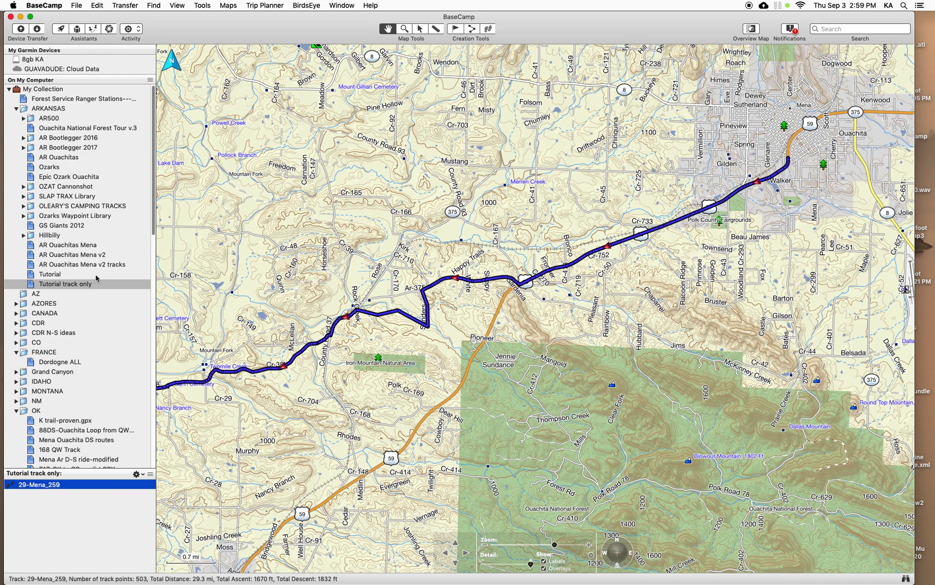
pyautogui.click(63, 275)
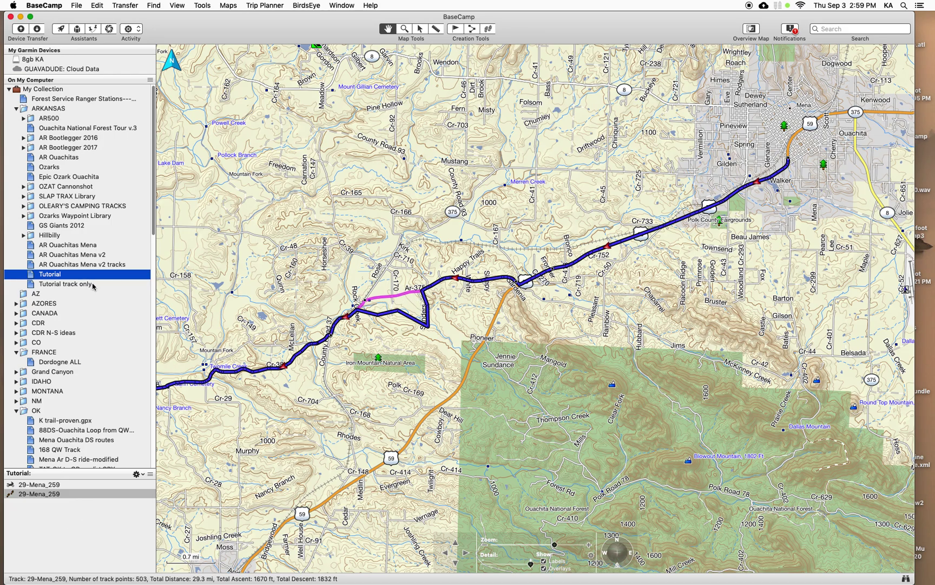
pyautogui.click(38, 493)
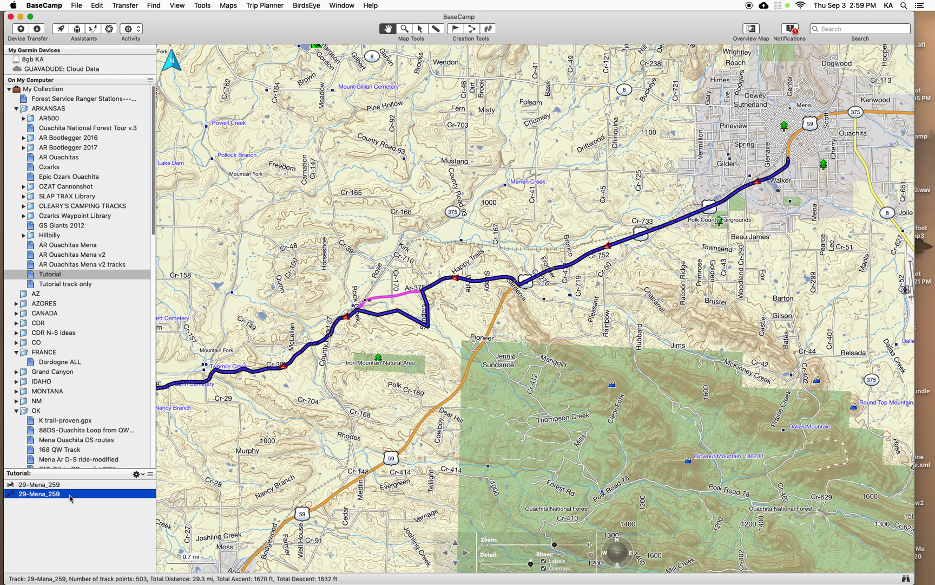
pyautogui.click(92, 284)
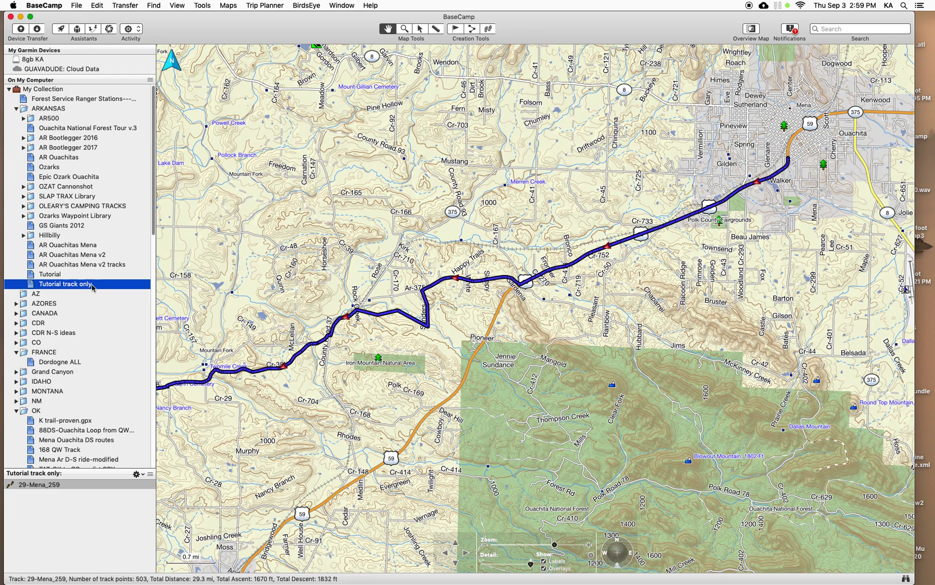
pyautogui.click(99, 275)
pyautogui.click(100, 285)
pyautogui.click(82, 275)
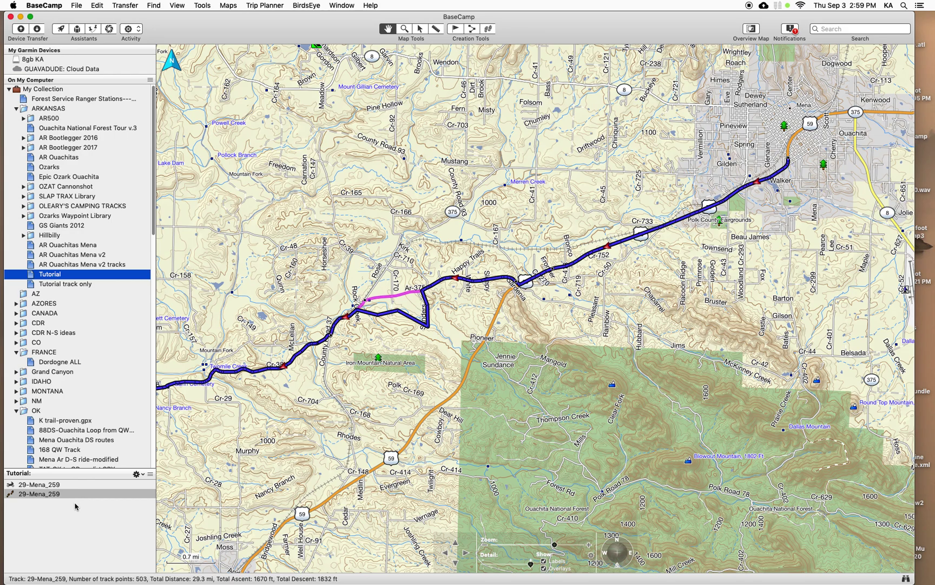
pyautogui.click(89, 285)
pyautogui.click(109, 274)
pyautogui.click(88, 546)
# Replace the track in the Tutorial track only list with a duplicate named "29-Mena_259 edit"
pyautogui.click(97, 285)
pyautogui.rightClick(76, 488)
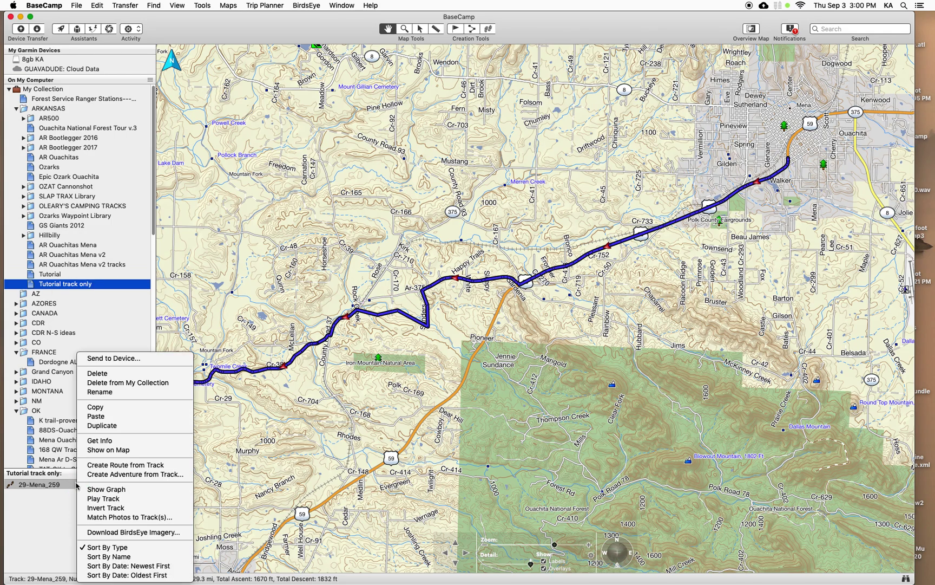
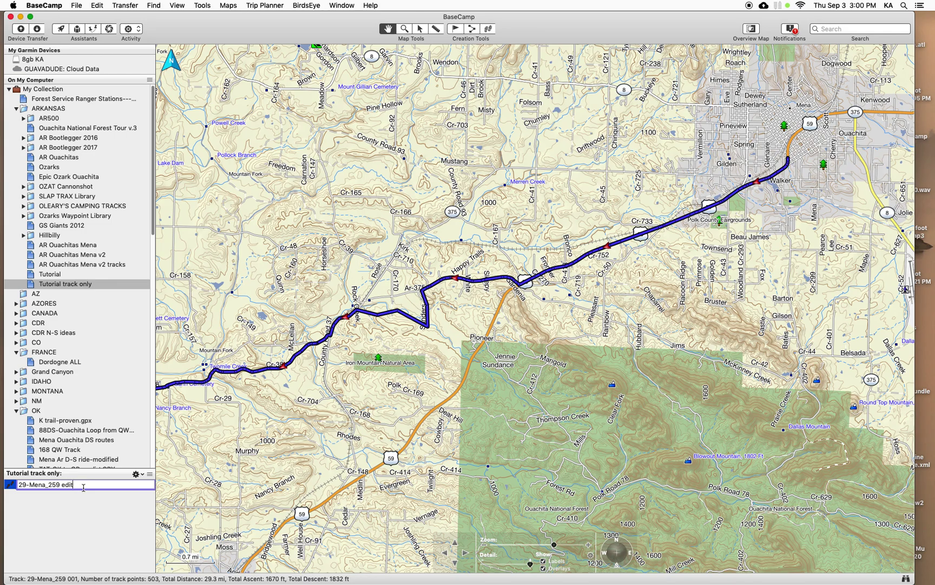
pyautogui.press('Return')
# Move the edit track's point beside Thompson Creek down to the Iron Mountain Natural Area marker
pyautogui.scroll(3, 420, 324)
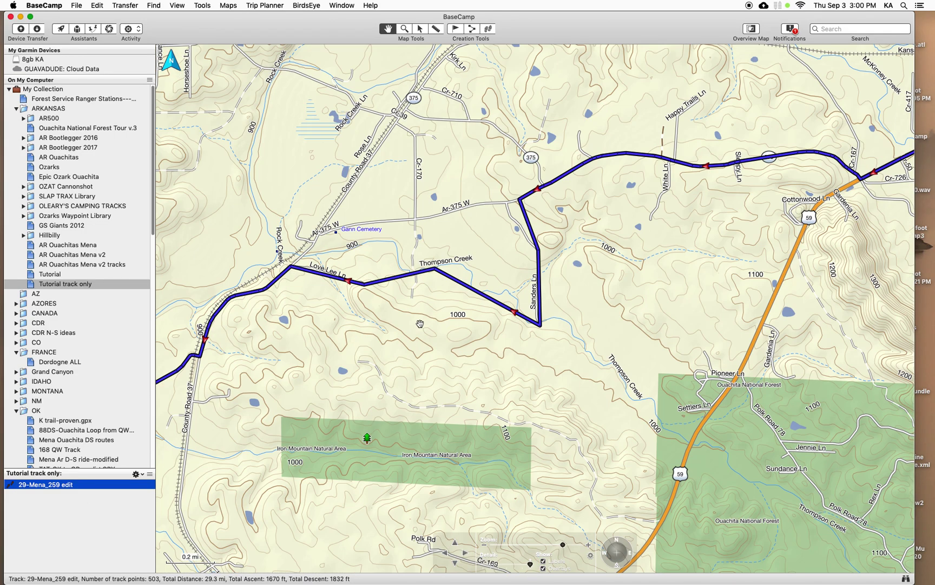
pyautogui.click(435, 270)
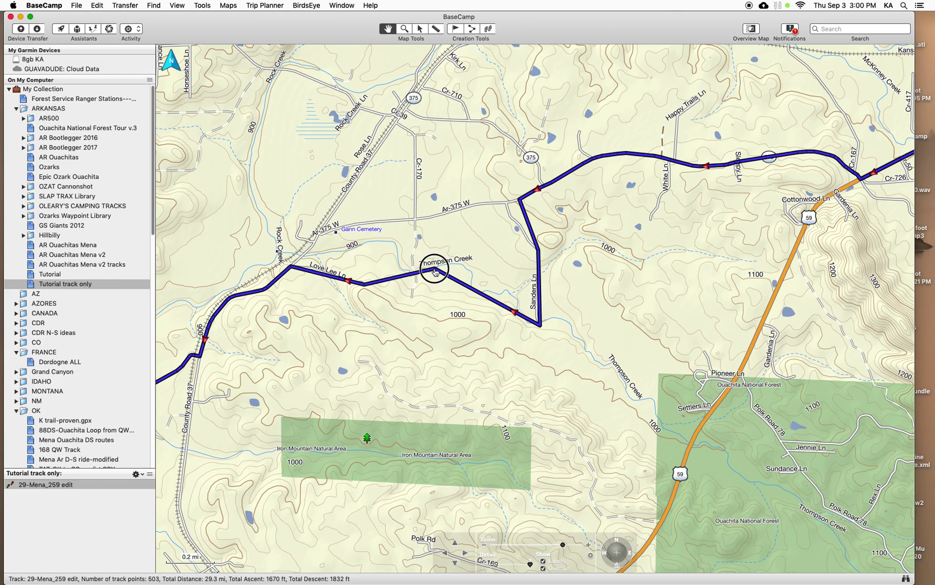
pyautogui.moveTo(435, 270); pyautogui.dragTo(367, 437)
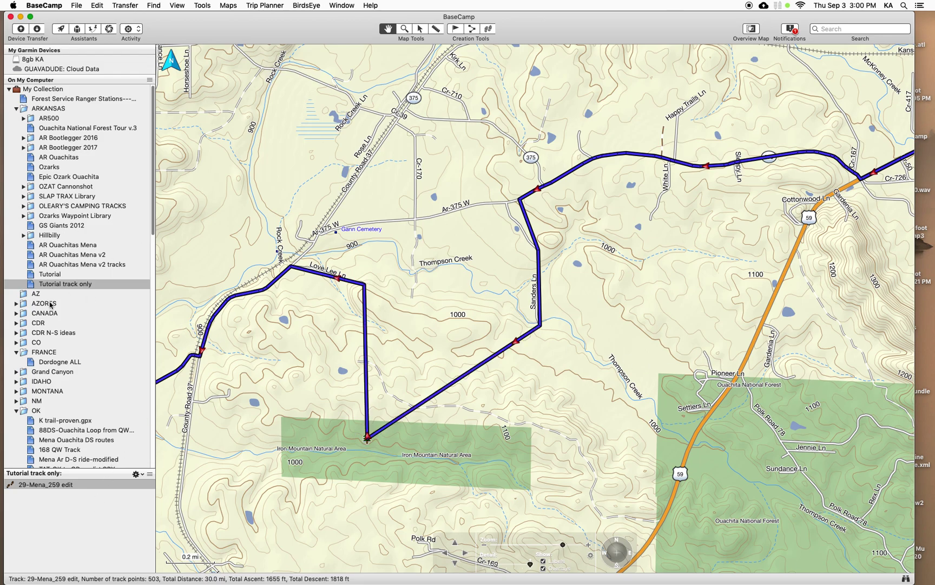
# Compare the Tutorial list's track with 29-Mena_259 edit and examine the edited track's detour to Iron Mountain Natural Area
pyautogui.click(77, 275)
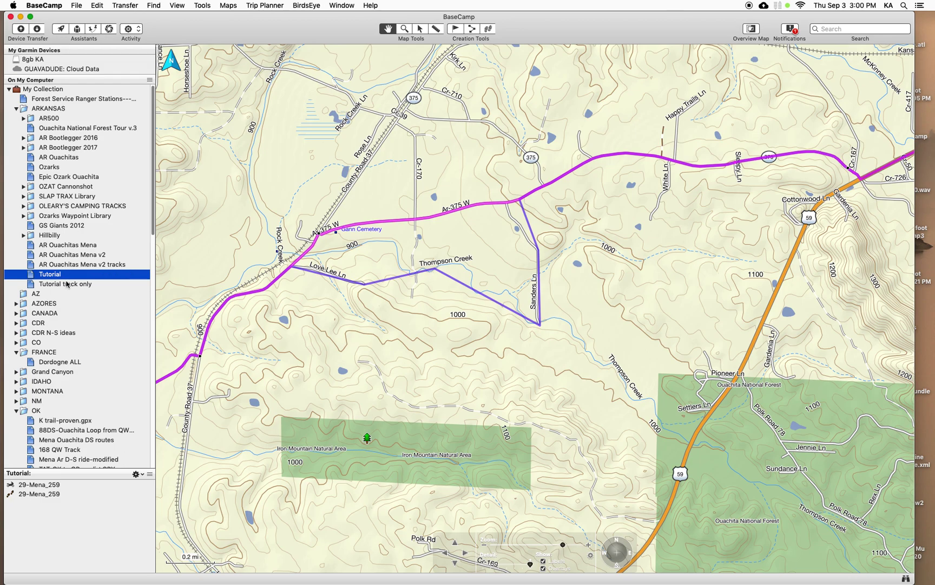
pyautogui.click(62, 494)
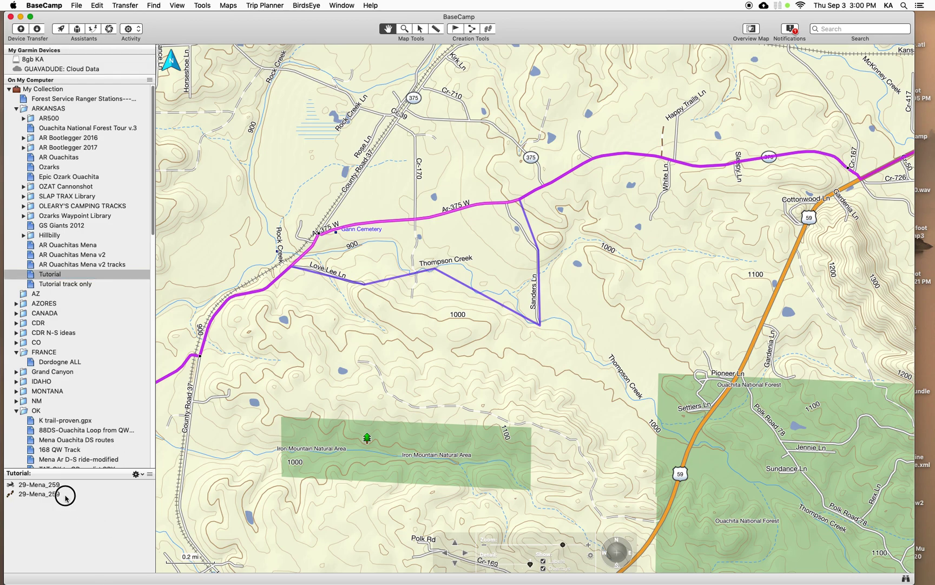
pyautogui.click(108, 285)
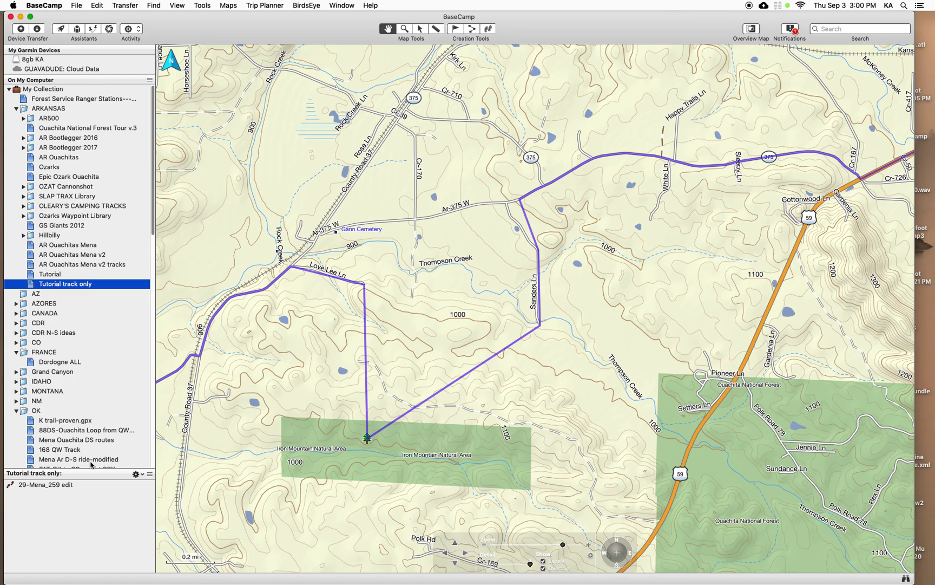
pyautogui.click(85, 485)
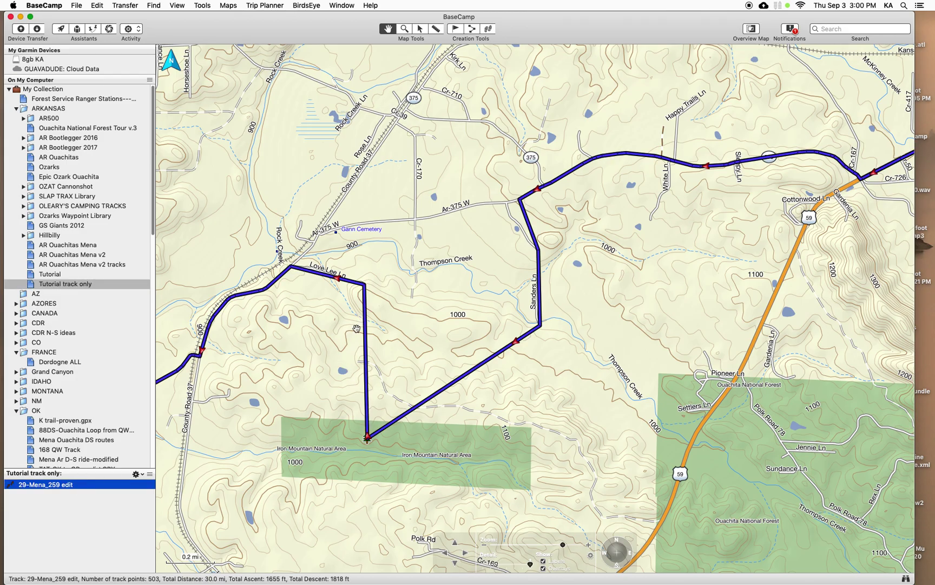
pyautogui.scroll(-5, 346, 433)
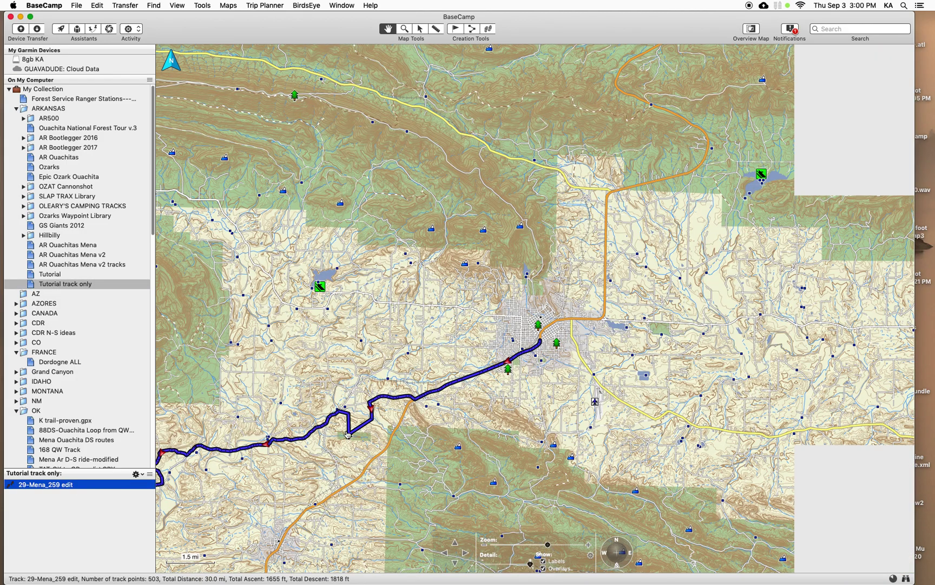
pyautogui.scroll(3, 346, 417)
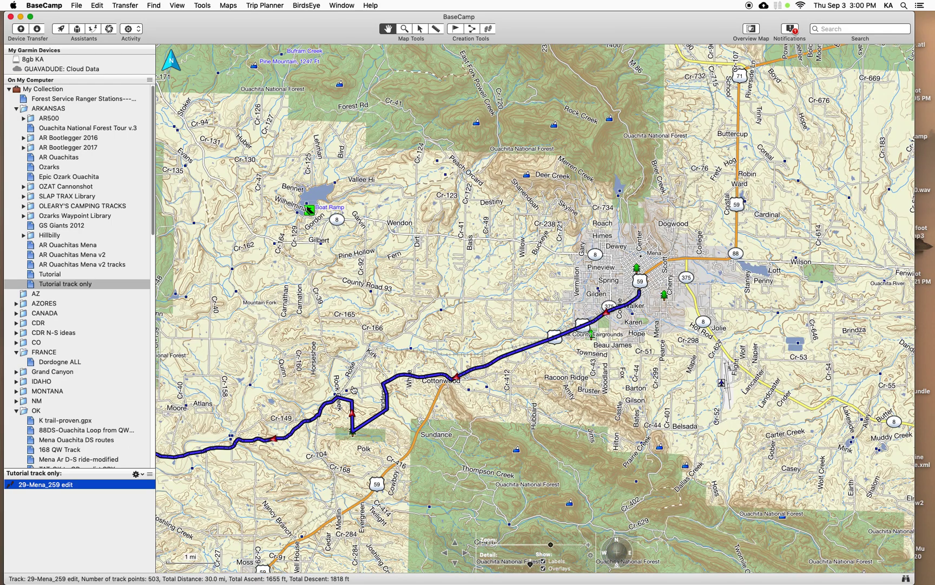
pyautogui.moveTo(353, 385); pyautogui.dragTo(484, 232)
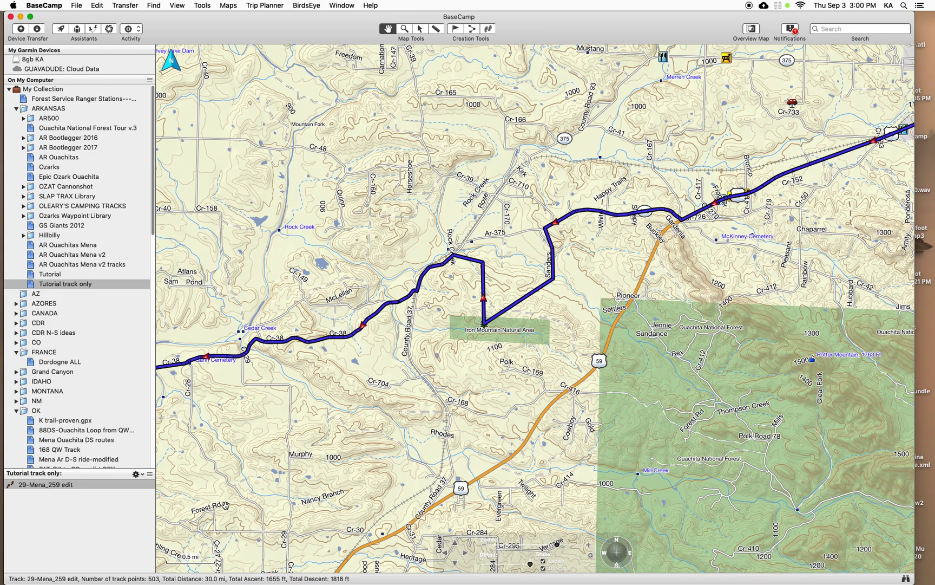
pyautogui.moveTo(225, 506)
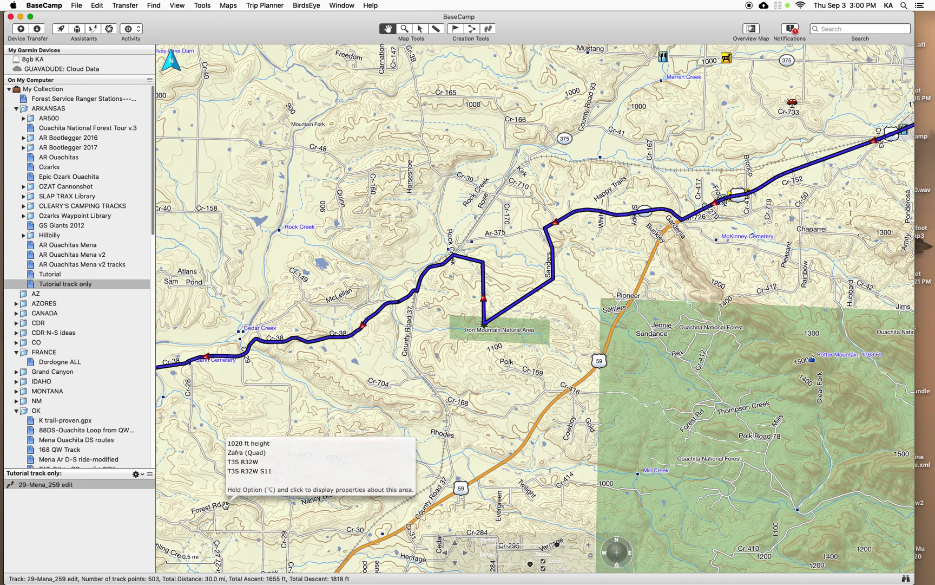
pyautogui.click(73, 485)
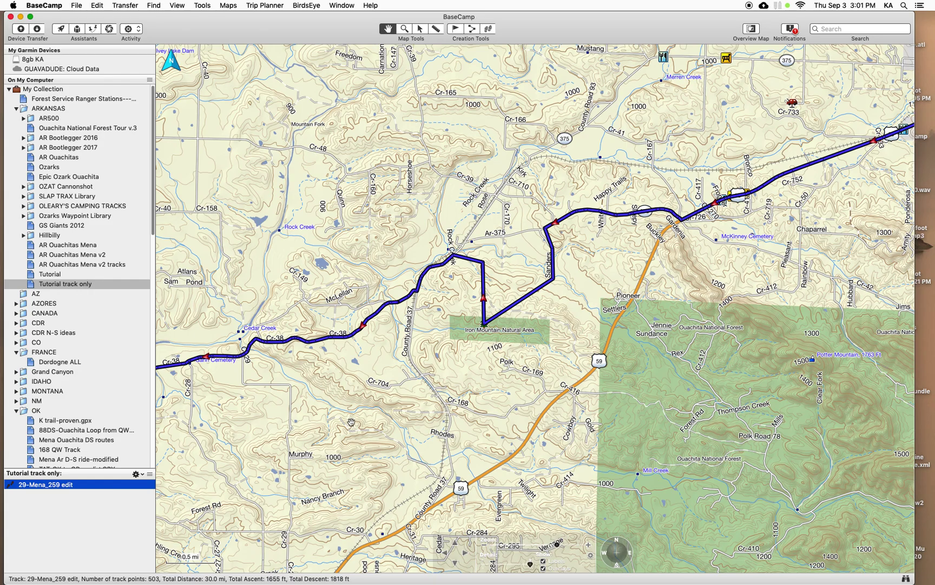
# Create a waypoint from the 29-Mena_259 edit track at its corner in Iron Mountain Natural Area
pyautogui.scroll(3, 453, 281)
pyautogui.scroll(-5, 446, 322)
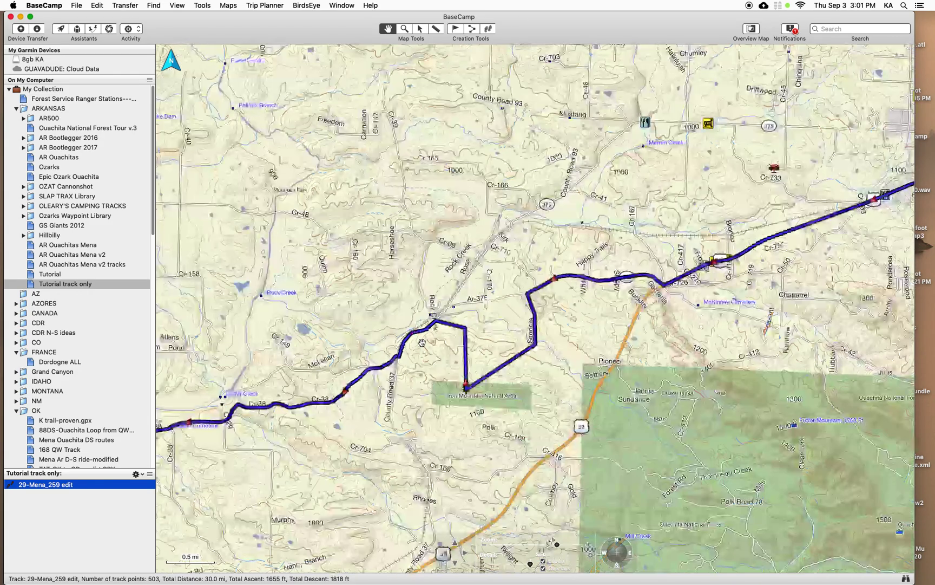
pyautogui.scroll(5, 421, 343)
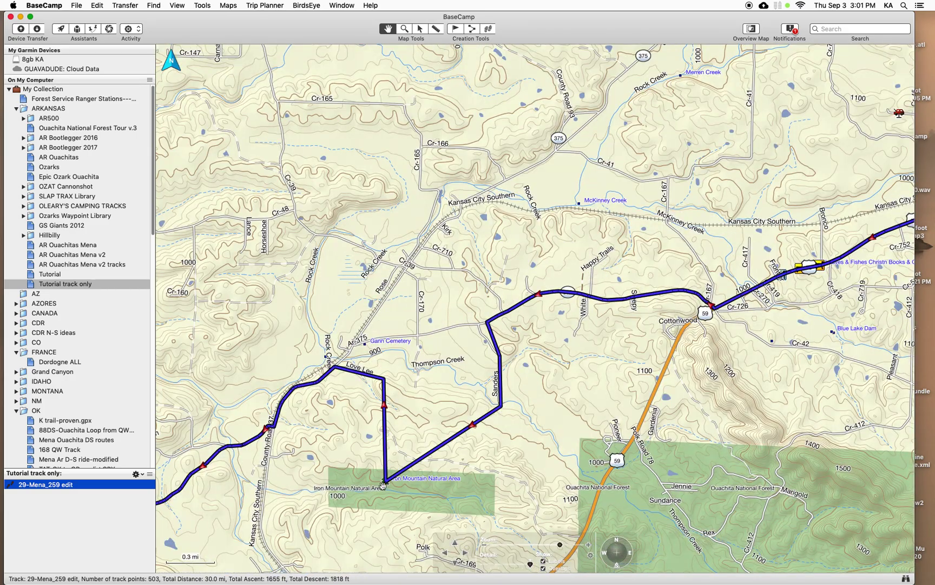
pyautogui.click(457, 31)
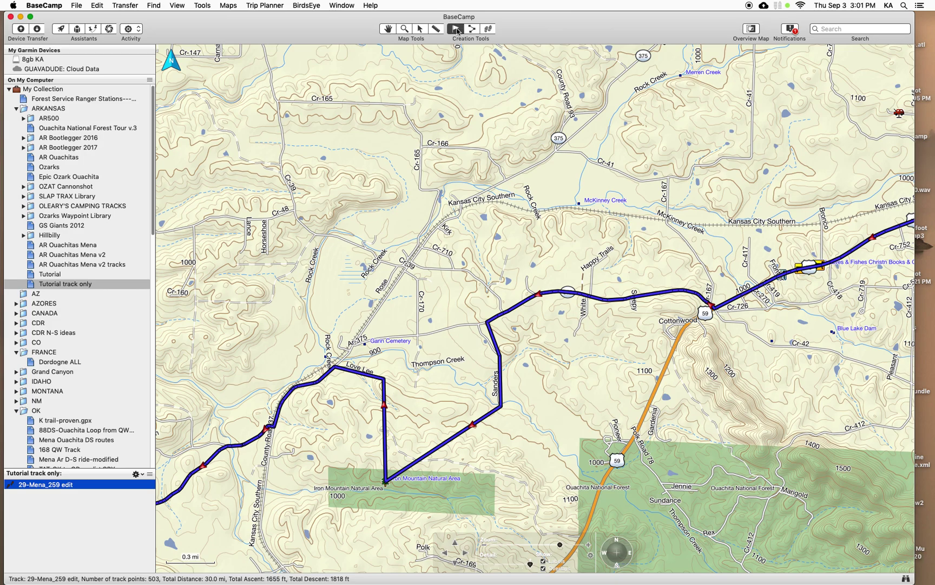
pyautogui.click(387, 484)
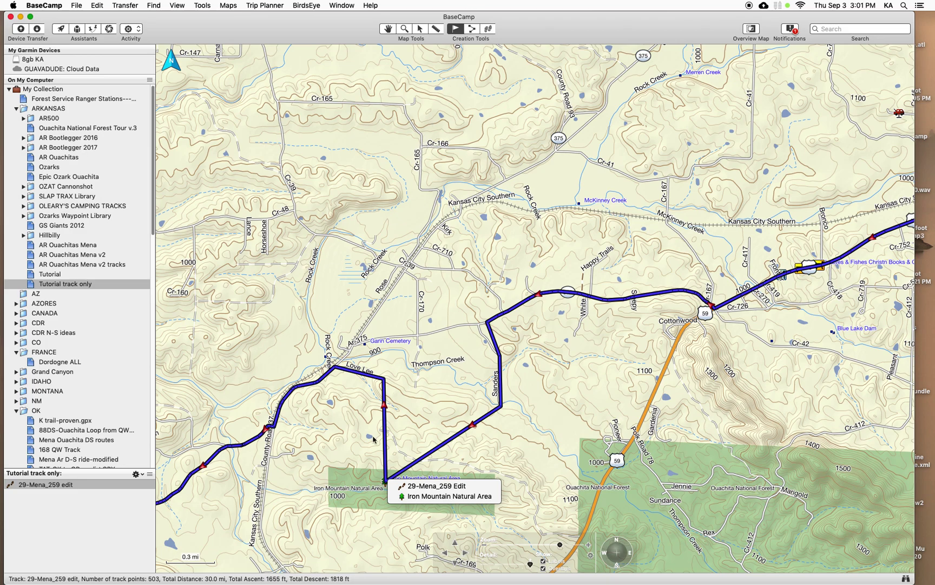
pyautogui.click(388, 487)
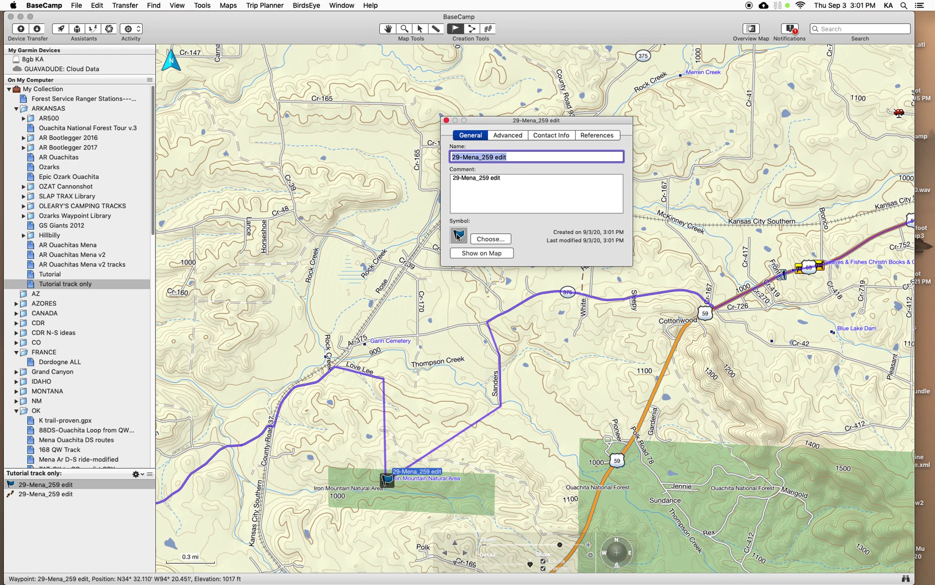
# Change the new waypoint's symbol to the green campground tent
pyautogui.click(486, 240)
pyautogui.scroll(5, 575, 191)
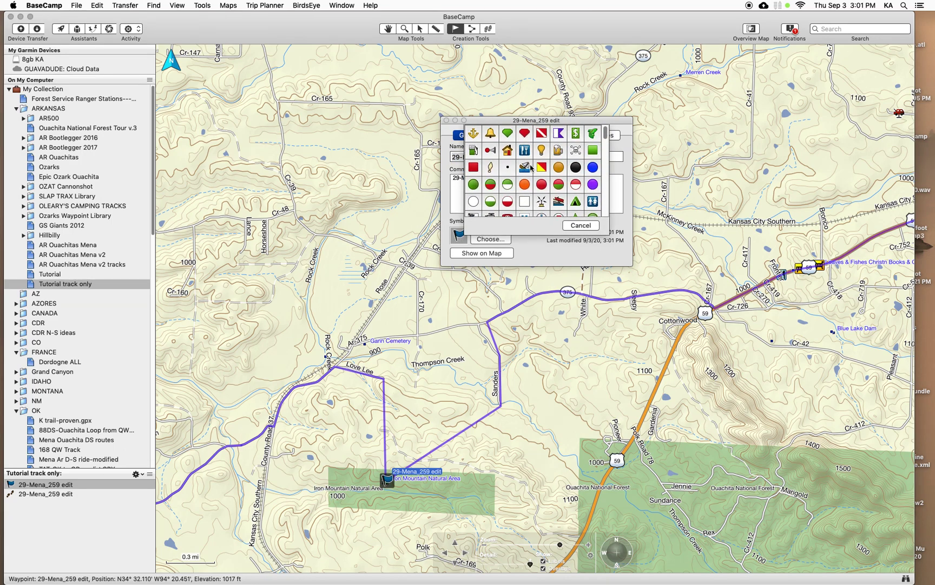
pyautogui.scroll(-2, 541, 188)
pyautogui.click(577, 175)
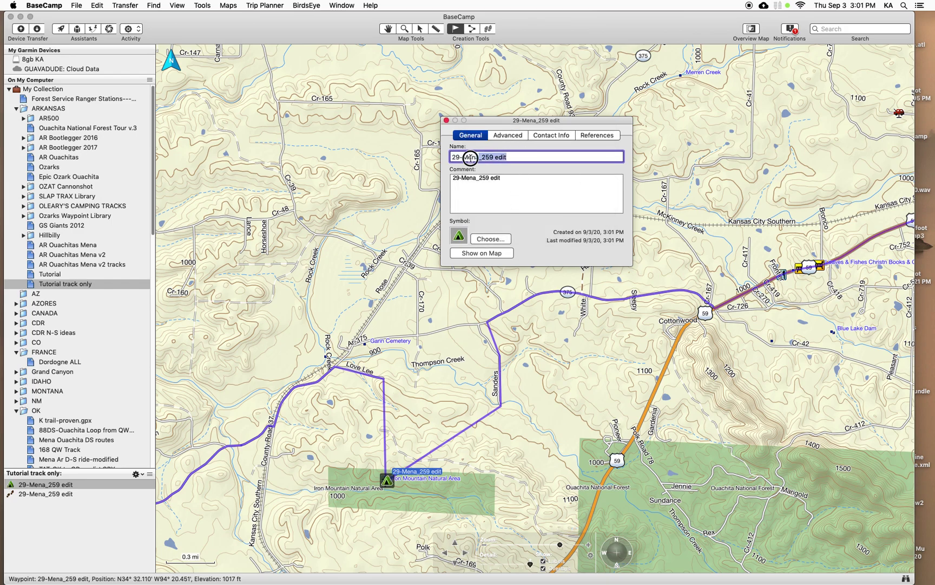
# Rename the new campground waypoint as Iron Mtn Camp and close its properties
pyautogui.write('Camp')
pyautogui.press('Return')
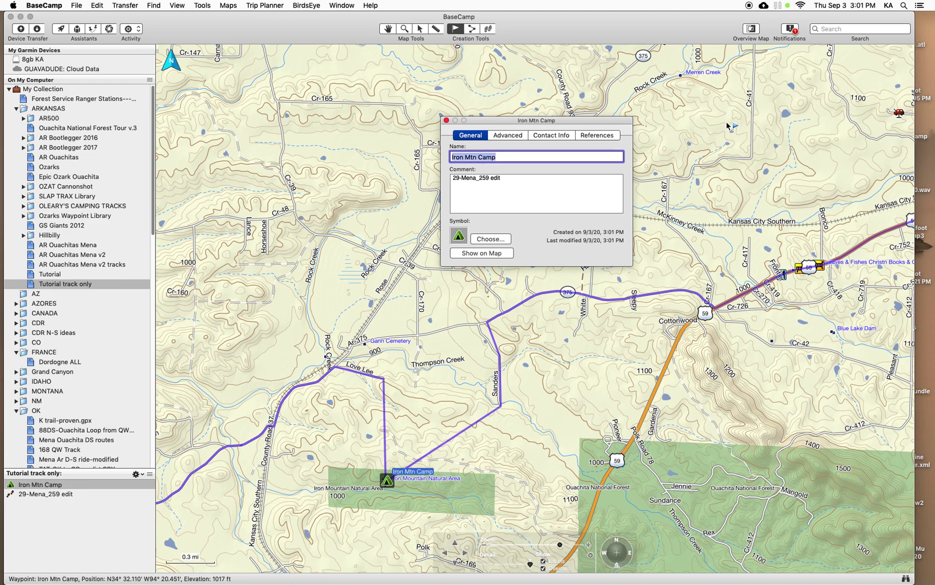
pyautogui.click(447, 120)
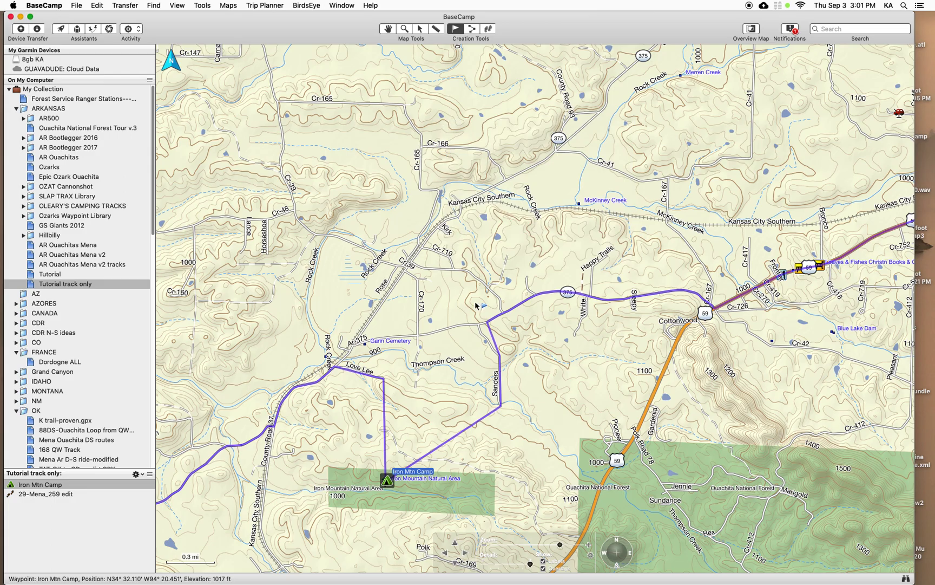
# Lower the map's detail level to declutter the area around Iron Mtn Camp and Mena
pyautogui.scroll(-5, 411, 472)
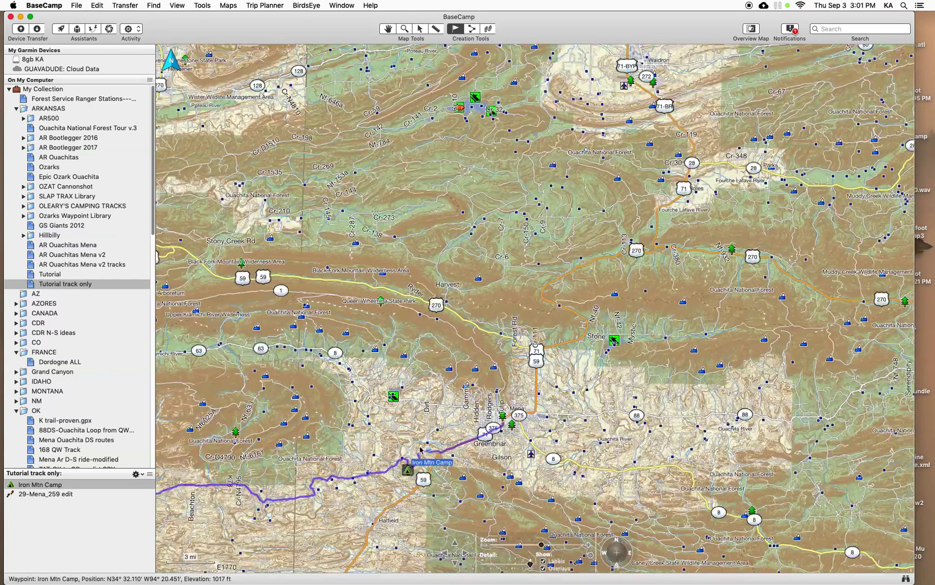
pyautogui.click(390, 28)
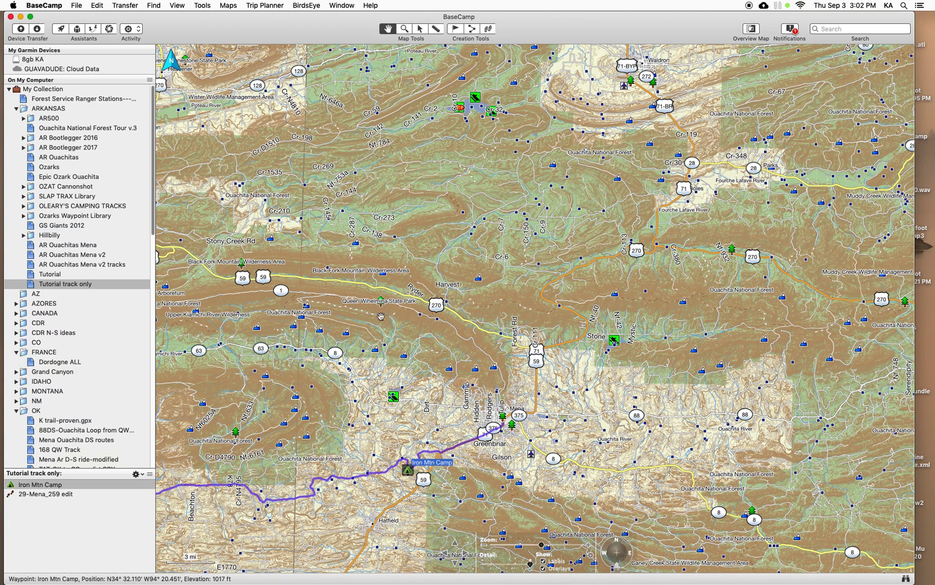
pyautogui.scroll(3, 406, 448)
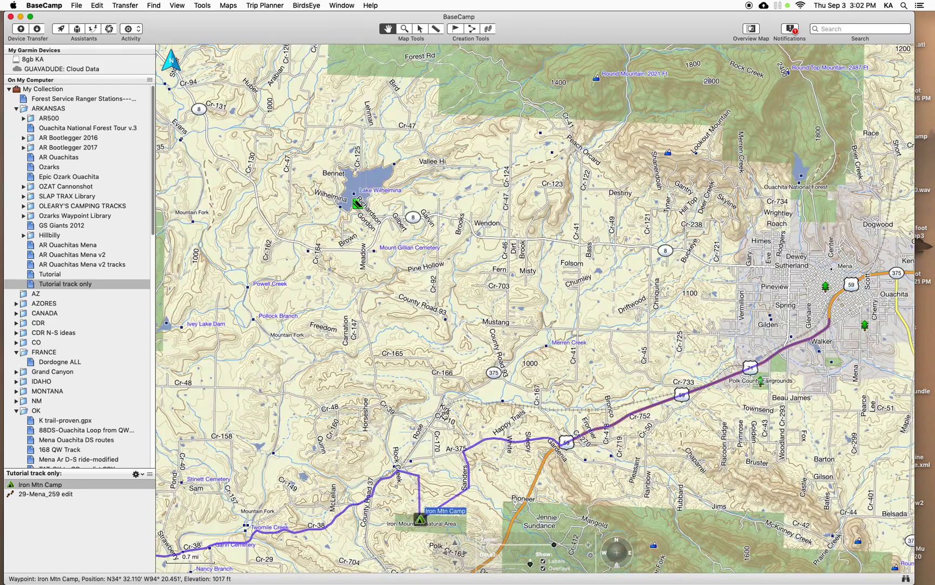
pyautogui.scroll(2, 469, 375)
pyautogui.moveTo(508, 338); pyautogui.dragTo(704, 143)
pyautogui.scroll(-3, 489, 394)
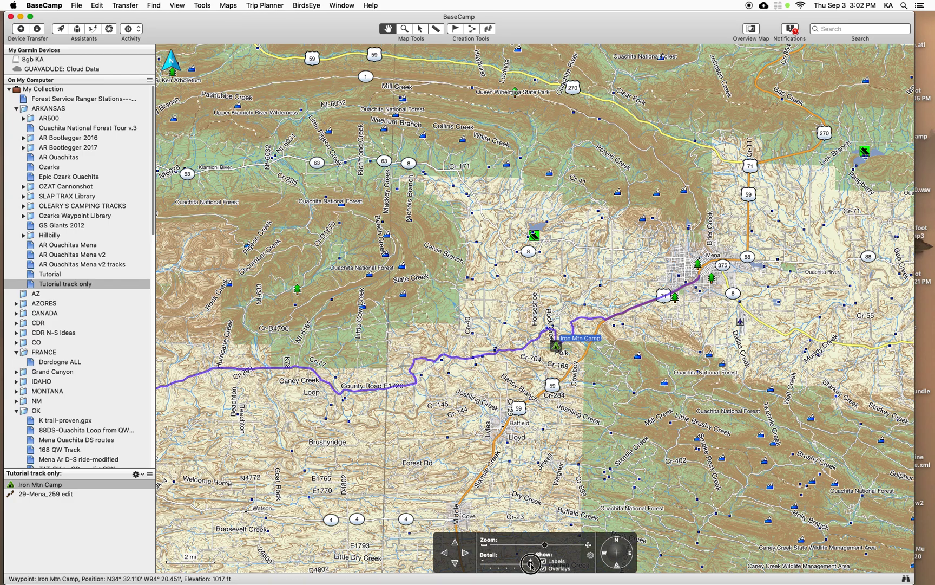
pyautogui.moveTo(531, 566); pyautogui.dragTo(516, 567)
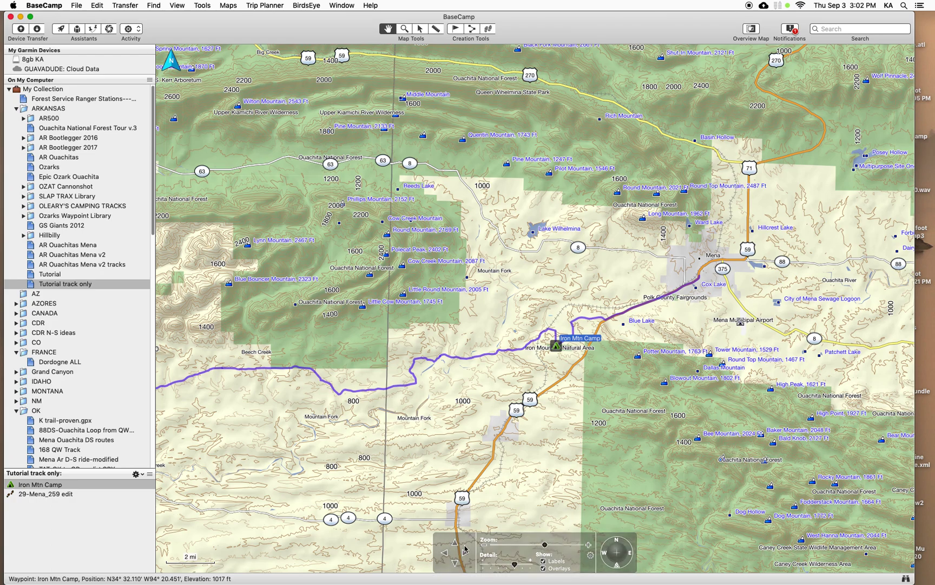
# Examine the export options for the Tutorial track only list
pyautogui.click(63, 553)
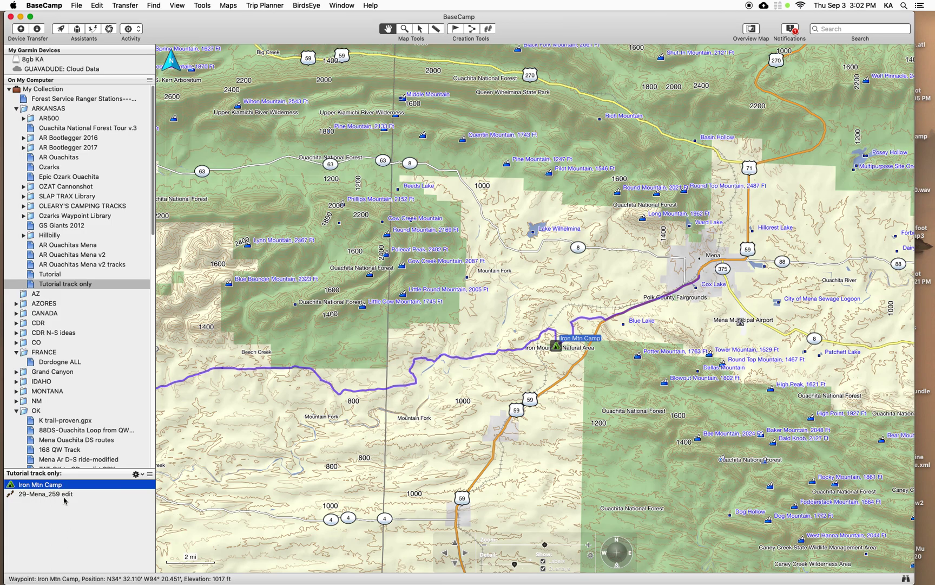
pyautogui.click(80, 288)
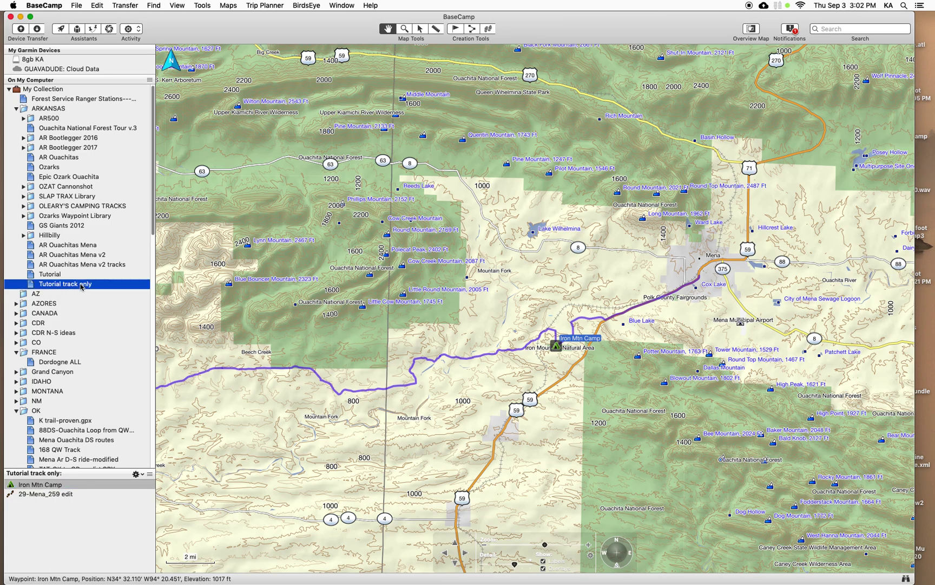
pyautogui.click(75, 5)
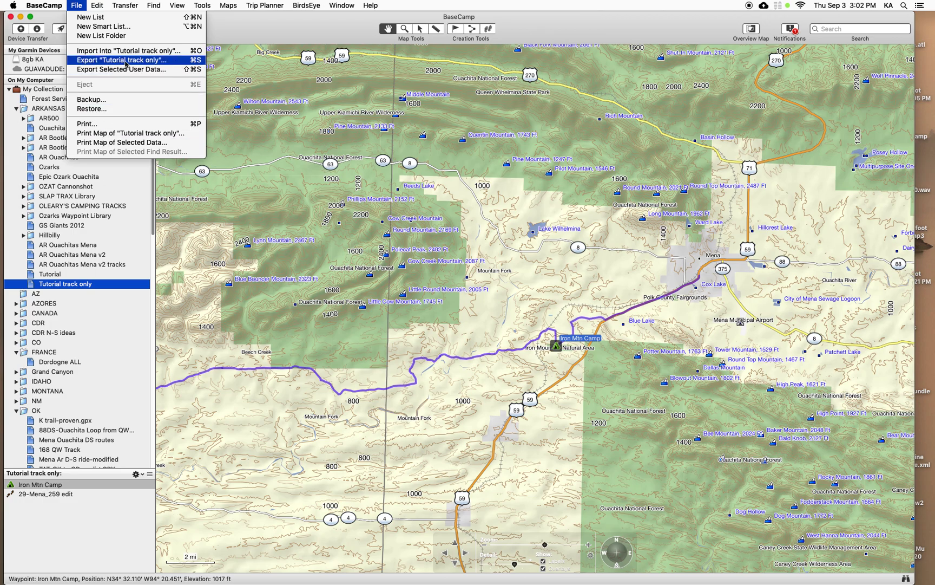
pyautogui.click(126, 311)
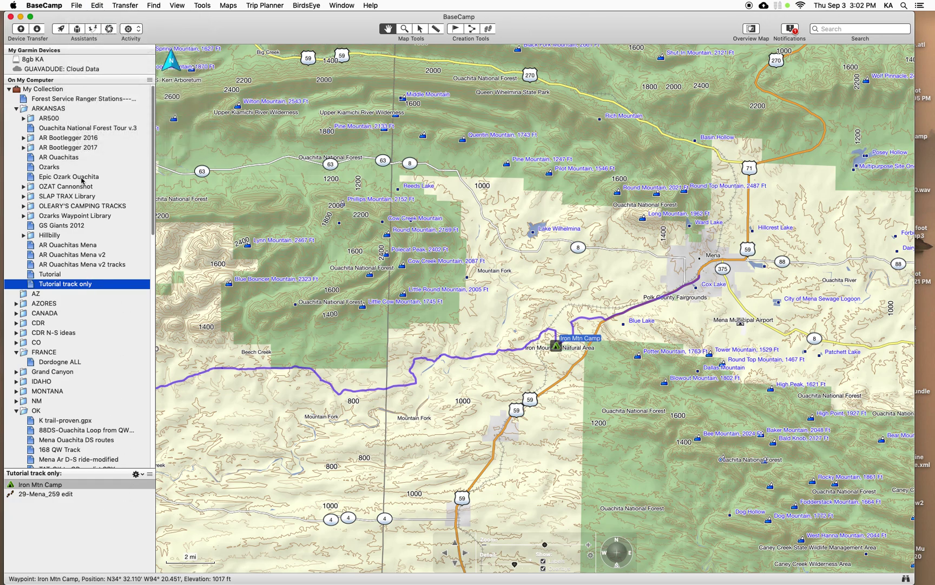
# Collapse the OK folder and open the LWRR 2016 list in the CDR folder
pyautogui.scroll(-10, 76, 184)
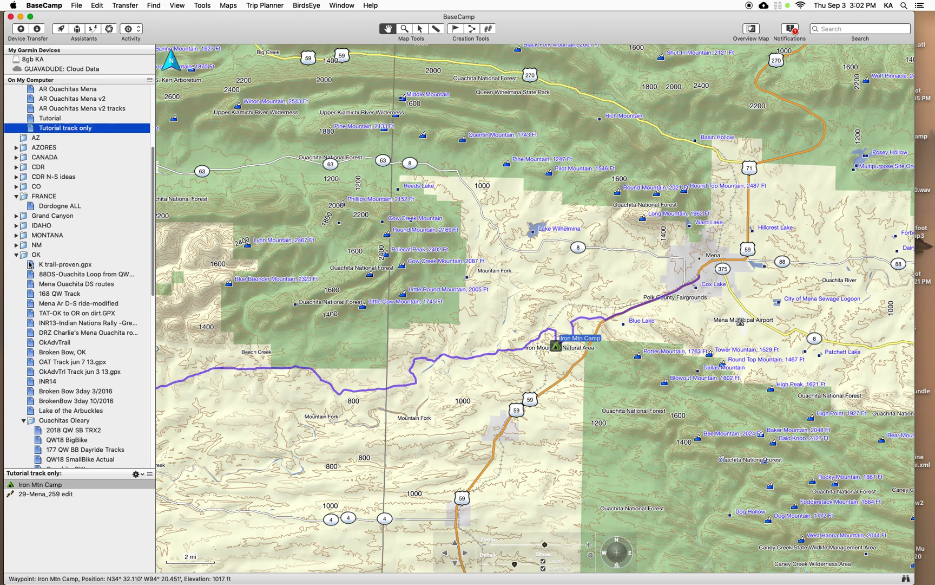
pyautogui.click(16, 257)
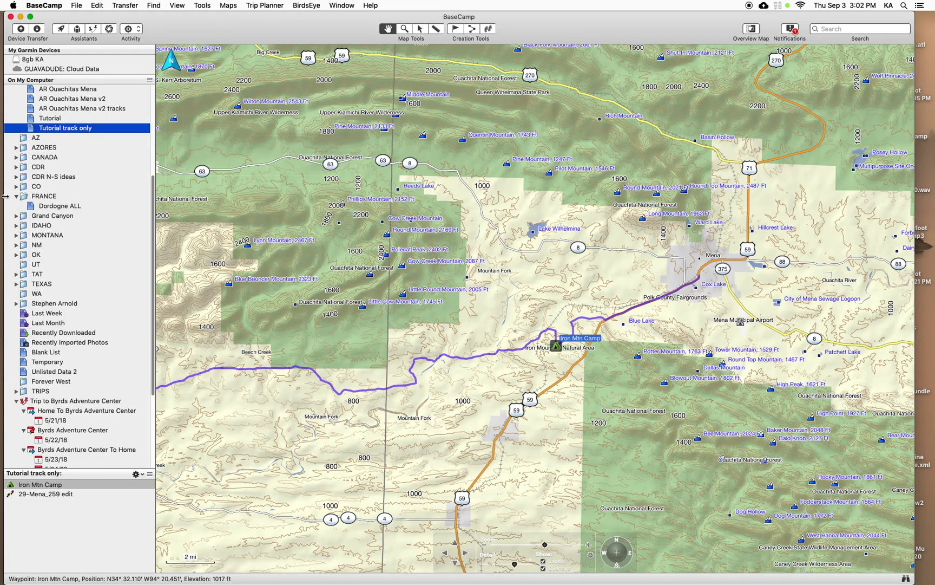
pyautogui.scroll(5, 53, 304)
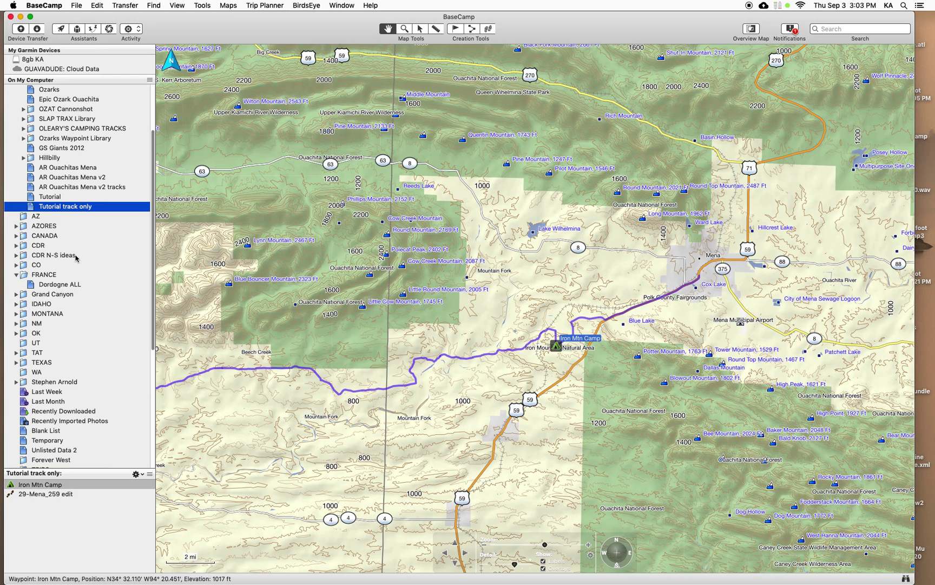
pyautogui.click(17, 248)
pyautogui.scroll(-1, 89, 333)
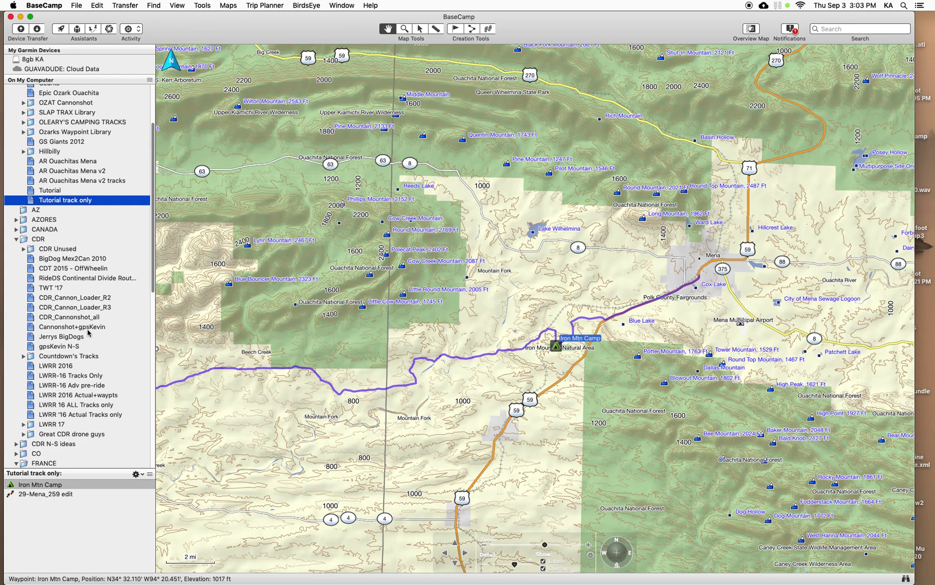
pyautogui.scroll(-6, 109, 403)
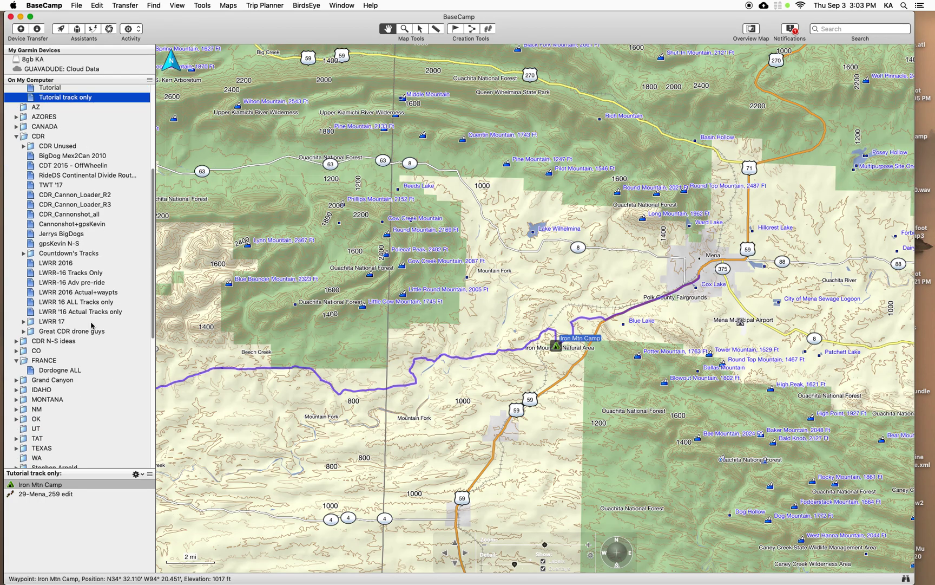
pyautogui.click(93, 265)
# Examine the full extent of the LWRR 2016 tracks and waypoints on the map
pyautogui.scroll(-10, 353, 329)
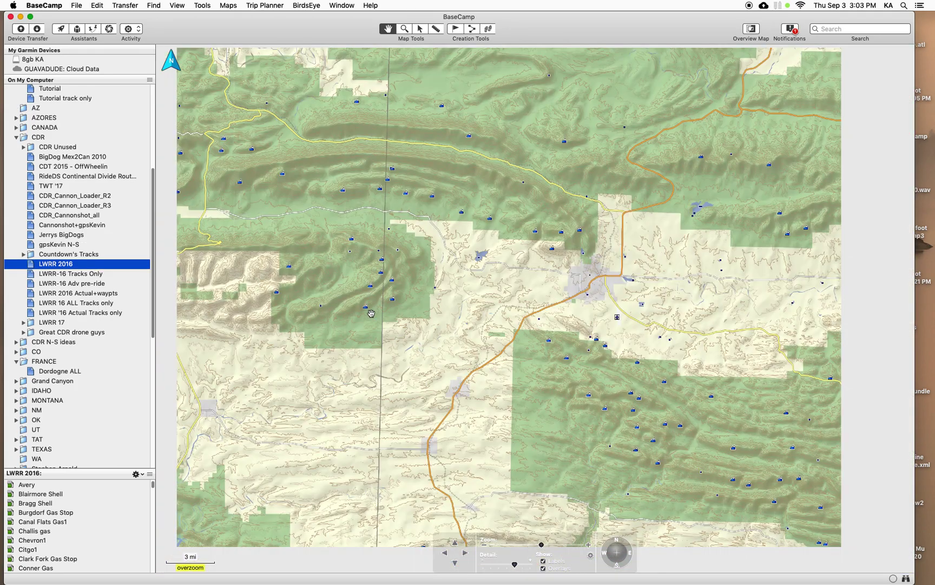
pyautogui.scroll(-2, 353, 329)
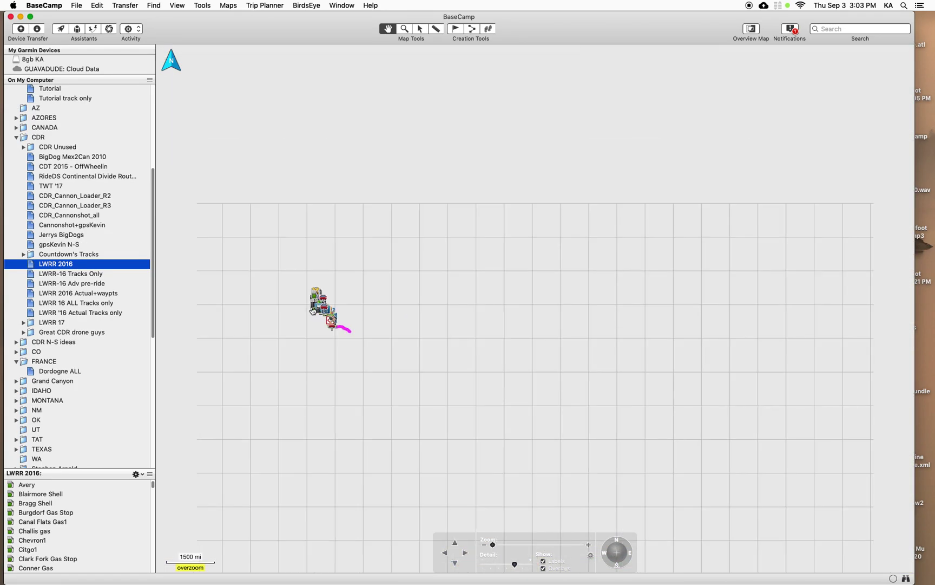
pyautogui.scroll(5, 404, 311)
pyautogui.scroll(-3, 404, 314)
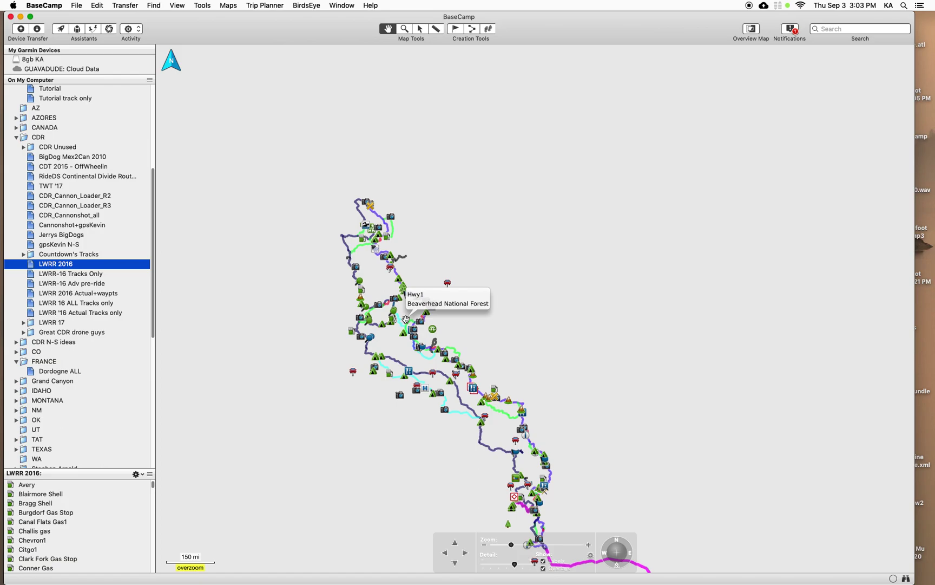
pyautogui.scroll(1, 406, 318)
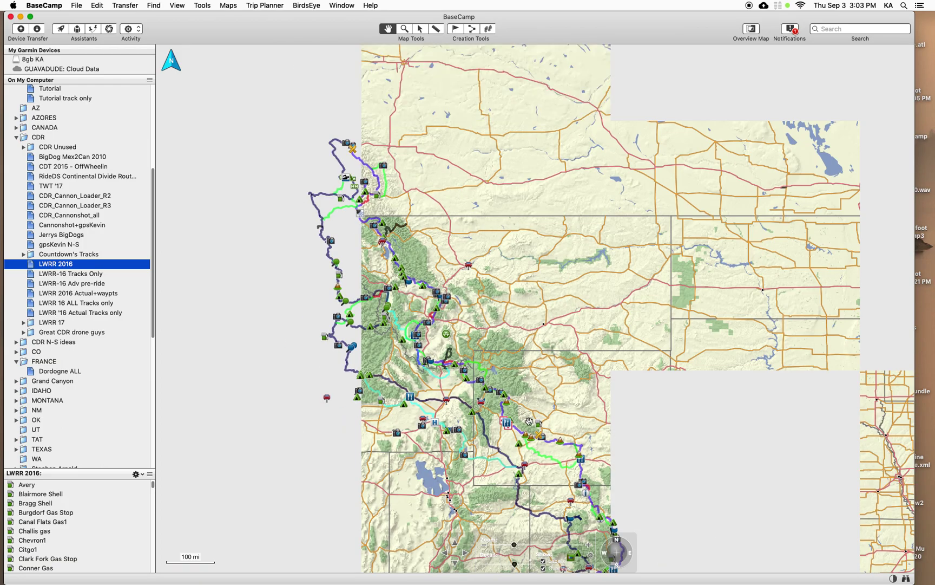
# Look through the LWRR 2016 list's gas, campground, photo and summit waypoints
pyautogui.scroll(-10, 111, 528)
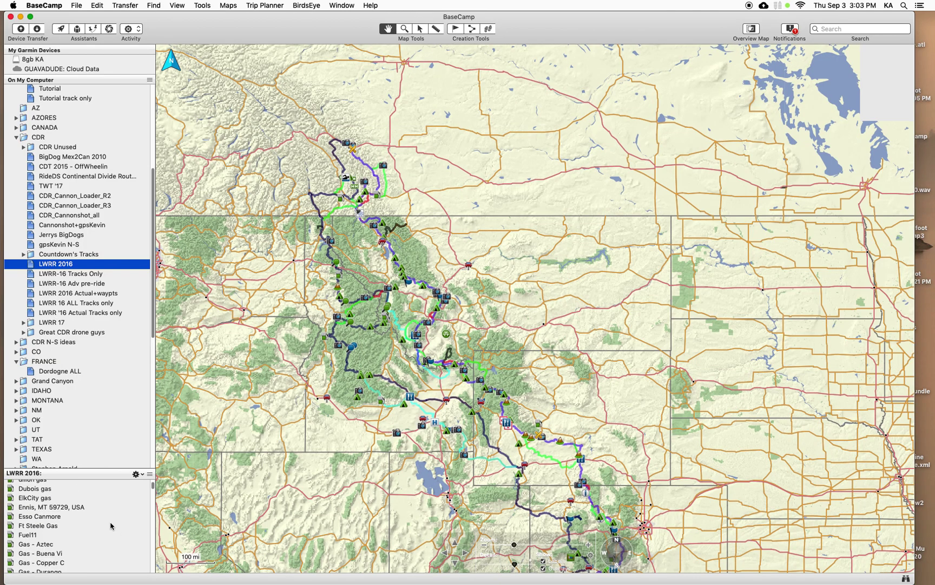
pyautogui.scroll(-15, 112, 524)
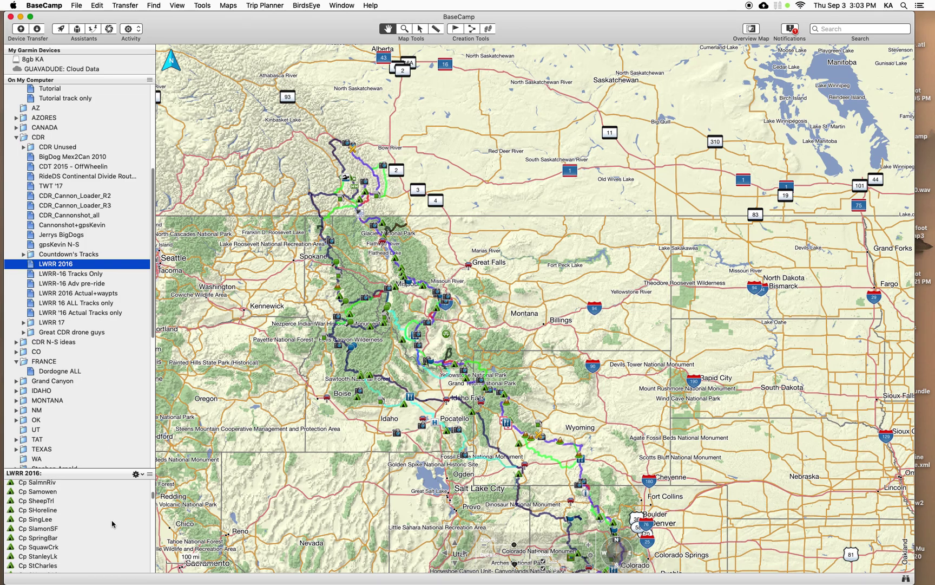
pyautogui.scroll(-15, 112, 522)
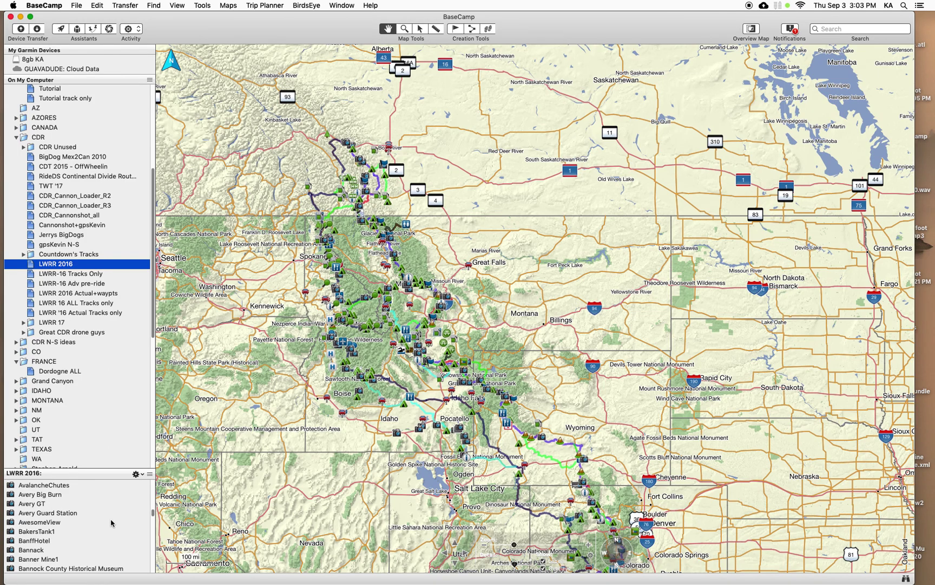
pyautogui.scroll(-15, 111, 526)
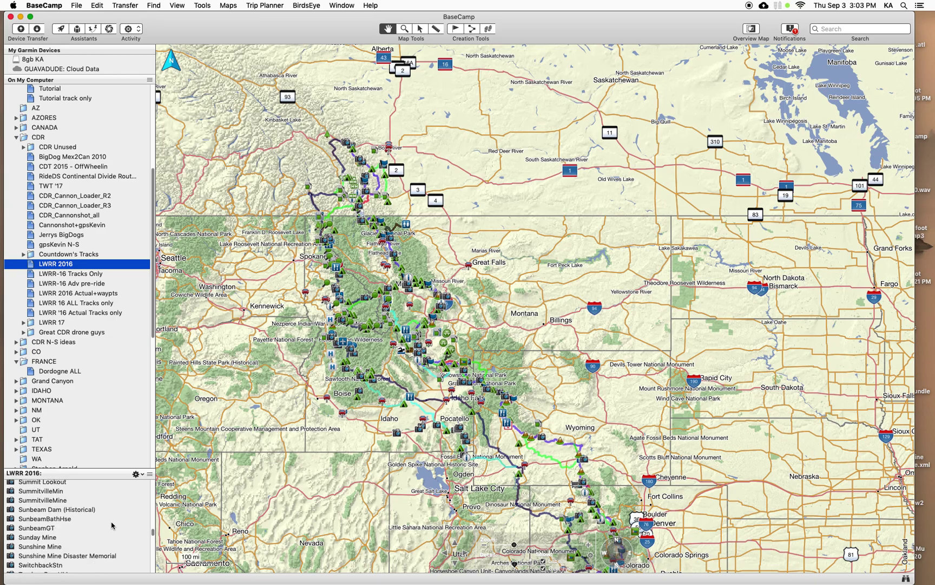
pyautogui.scroll(-10, 266, 362)
pyautogui.scroll(-15, 265, 361)
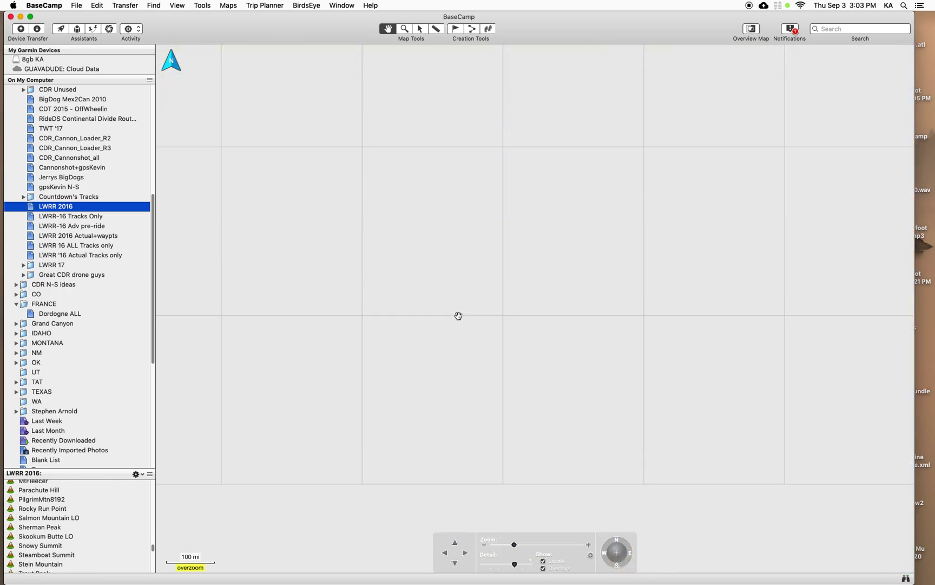
pyautogui.scroll(10, 414, 378)
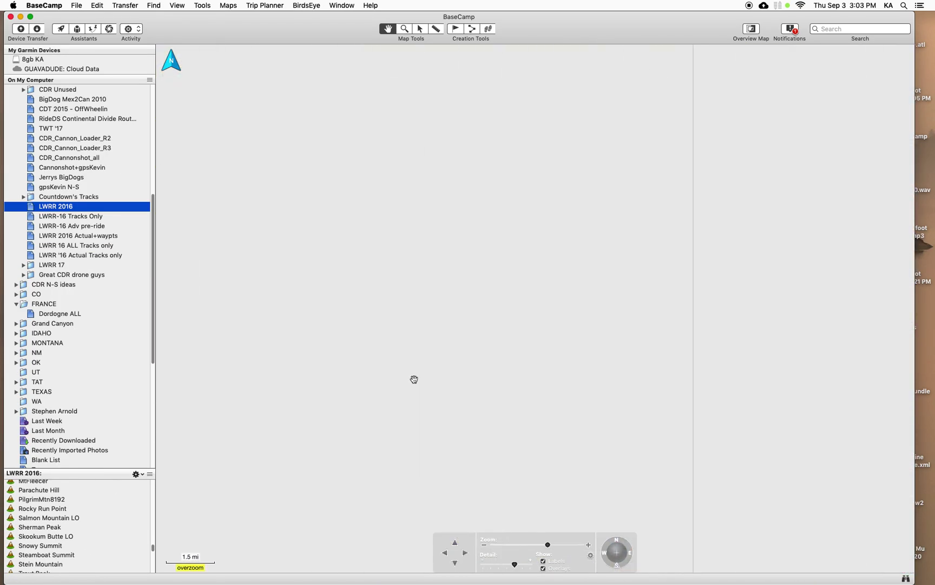
pyautogui.click(414, 372)
pyautogui.scroll(10, 56, 528)
pyautogui.scroll(-2, 108, 379)
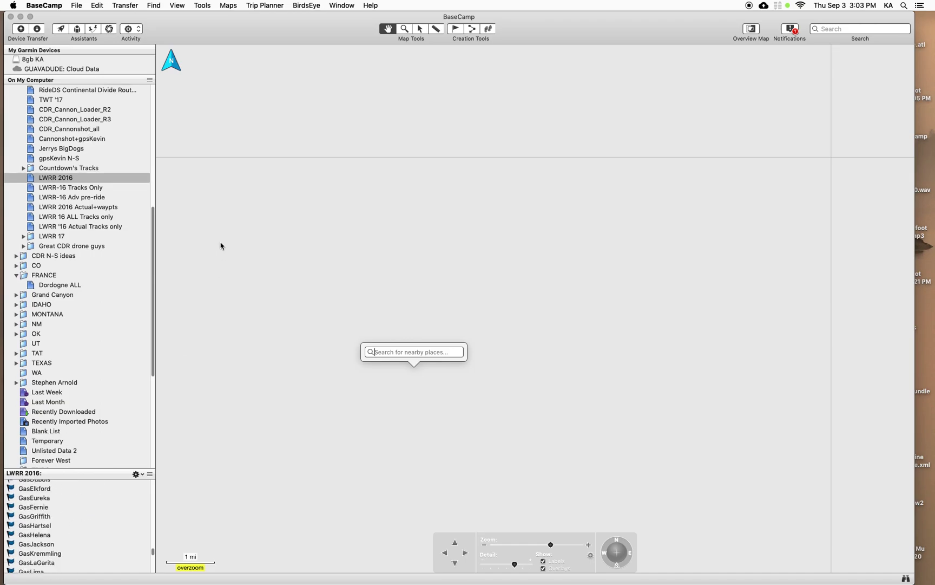
pyautogui.click(116, 177)
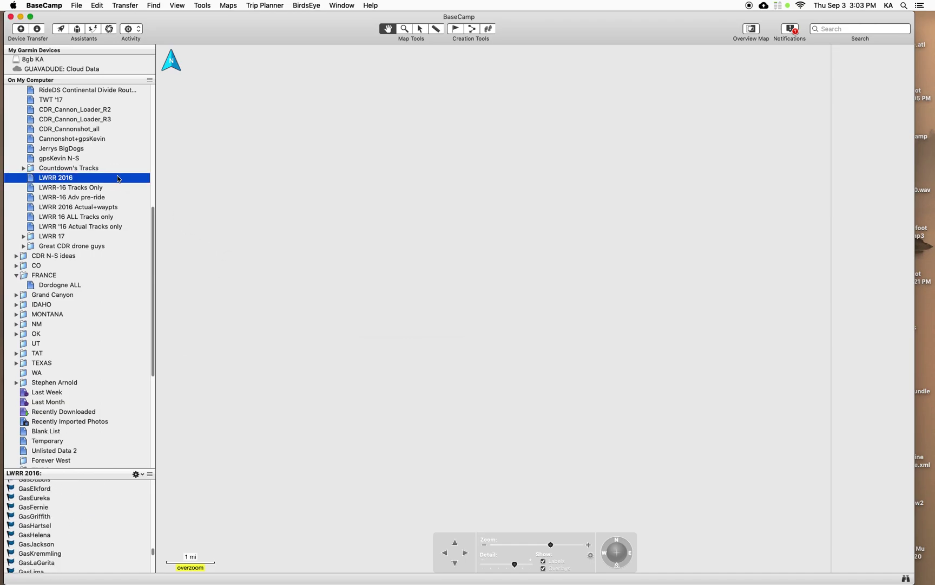
# Check the tracks at the end of the LWRR 2016 list and the Avery waypoint at its start
pyautogui.scroll(10, 153, 553)
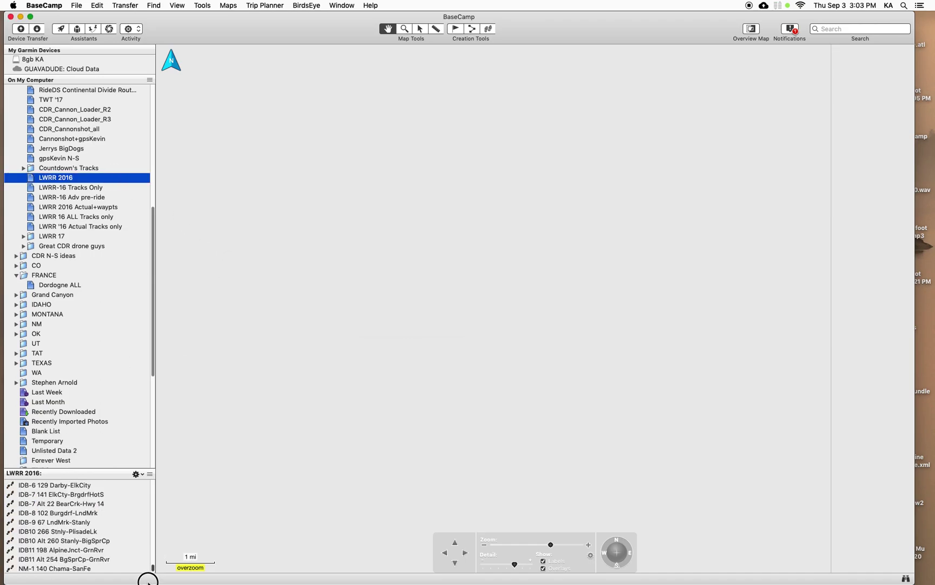
pyautogui.click(61, 486)
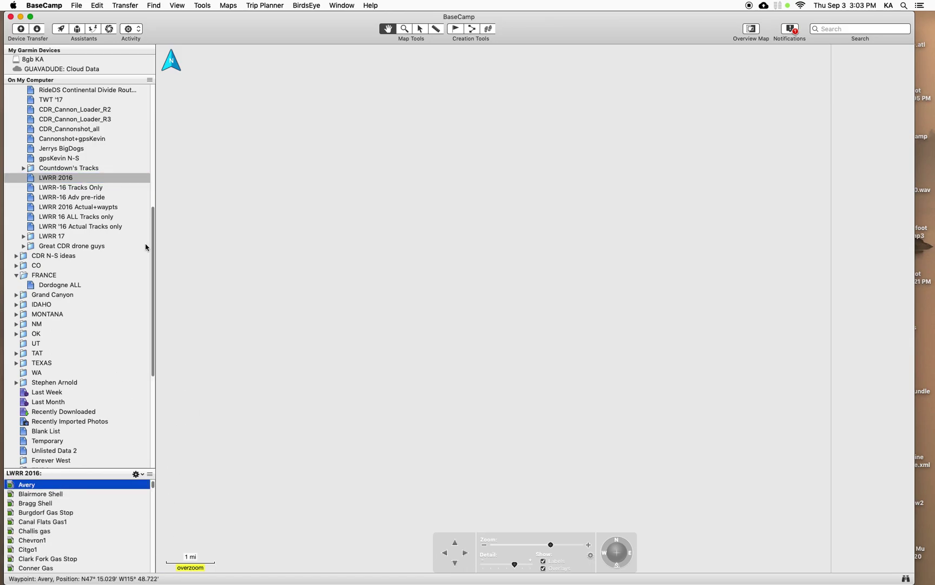
pyautogui.click(135, 181)
# Examine the LWRR 2016 tracks and waypoints on the map from Montana and Idaho down to Colorado
pyautogui.scroll(-3, 343, 316)
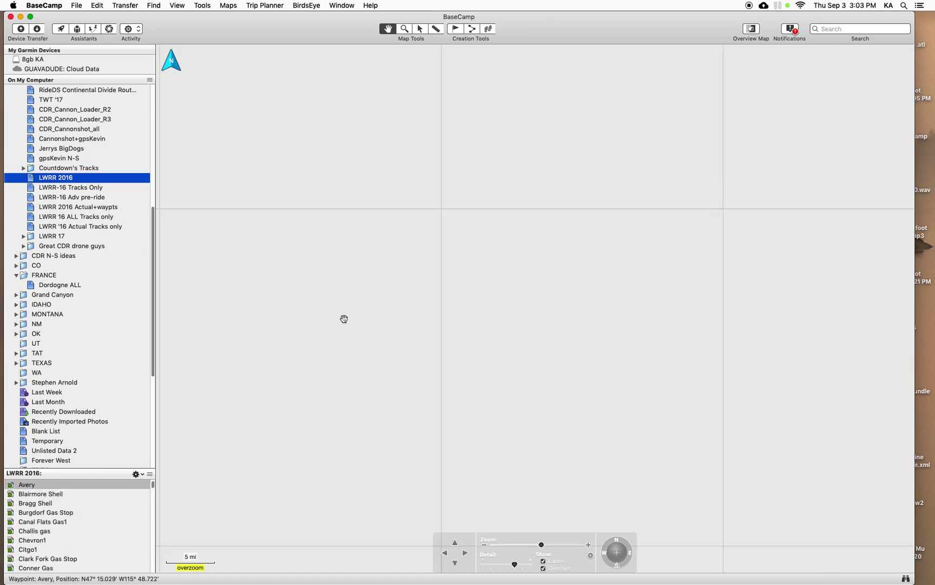
pyautogui.scroll(-5, 344, 318)
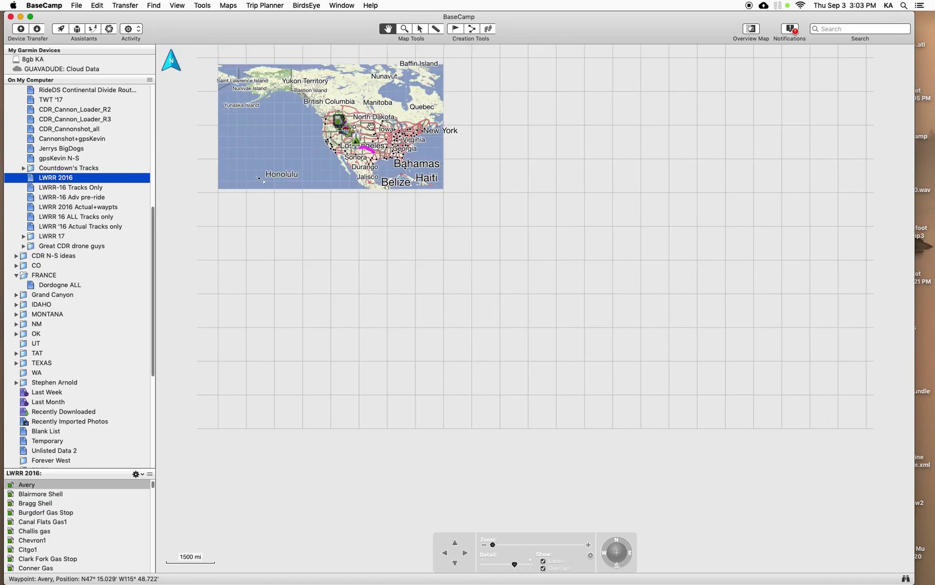
pyautogui.scroll(1, 328, 124)
pyautogui.scroll(5, 357, 130)
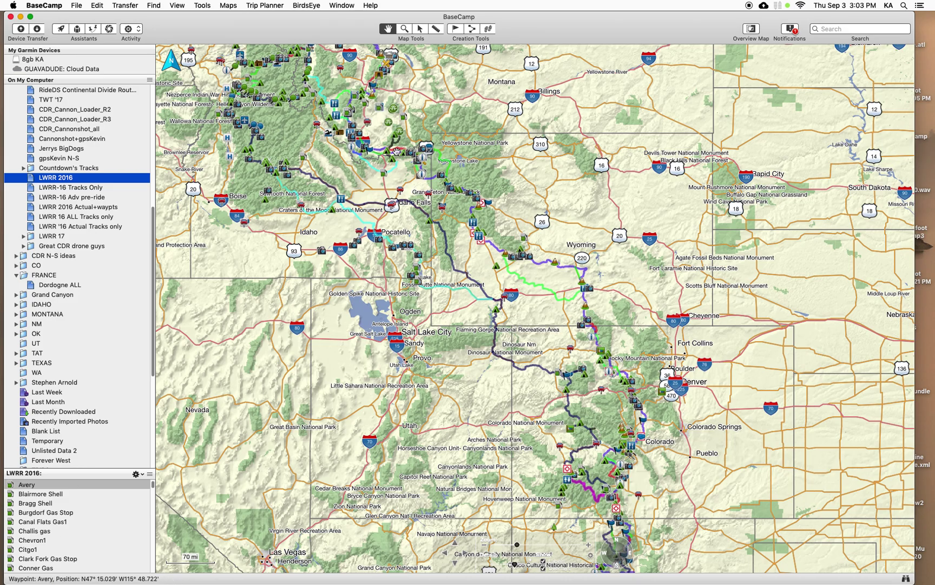
pyautogui.scroll(3, 460, 226)
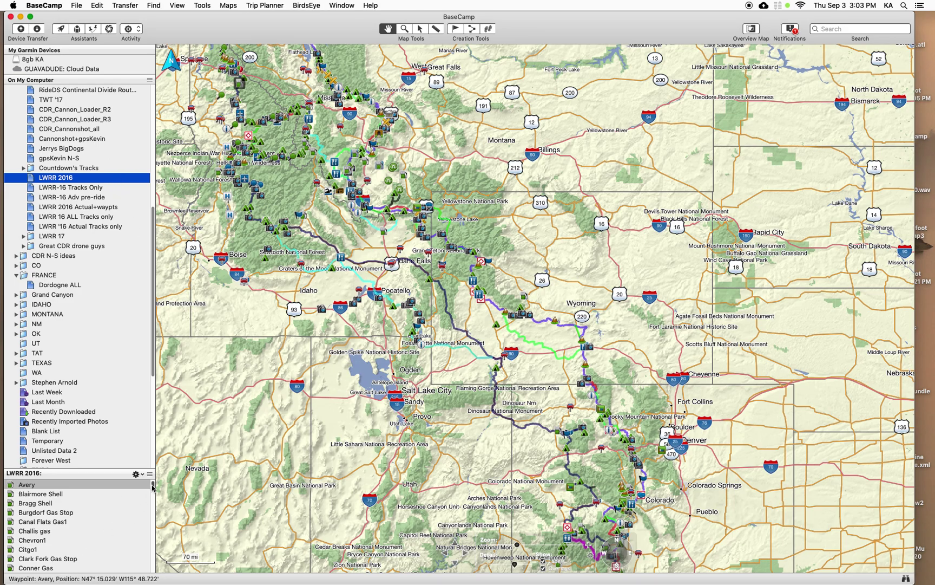
# Check the IDB tracks at the end of the LWRR 2016 list, selecting the Burgdrf-LndMrk and AlpineJnct-GrnRvr tracks
pyautogui.moveTo(152, 487); pyautogui.dragTo(139, 581)
pyautogui.click(64, 504)
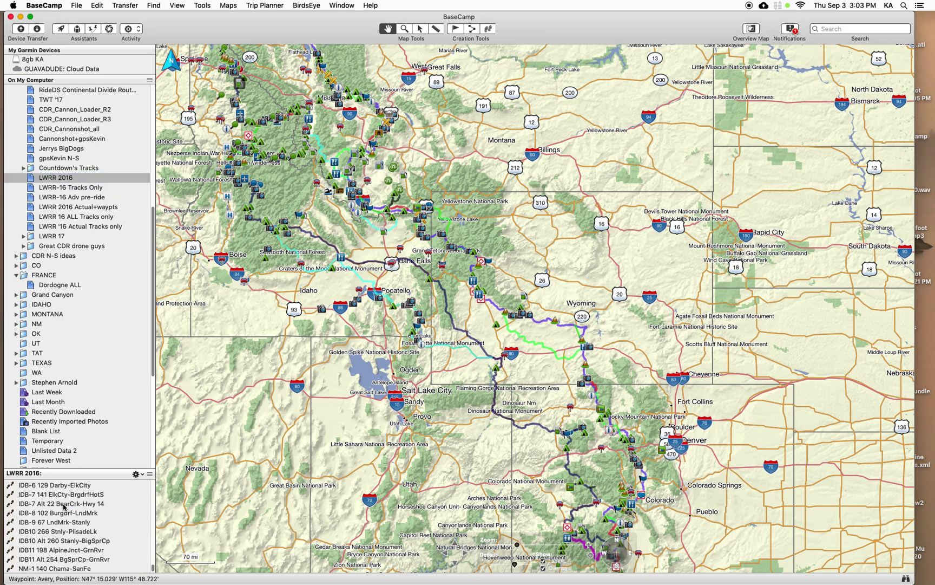
pyautogui.click(64, 513)
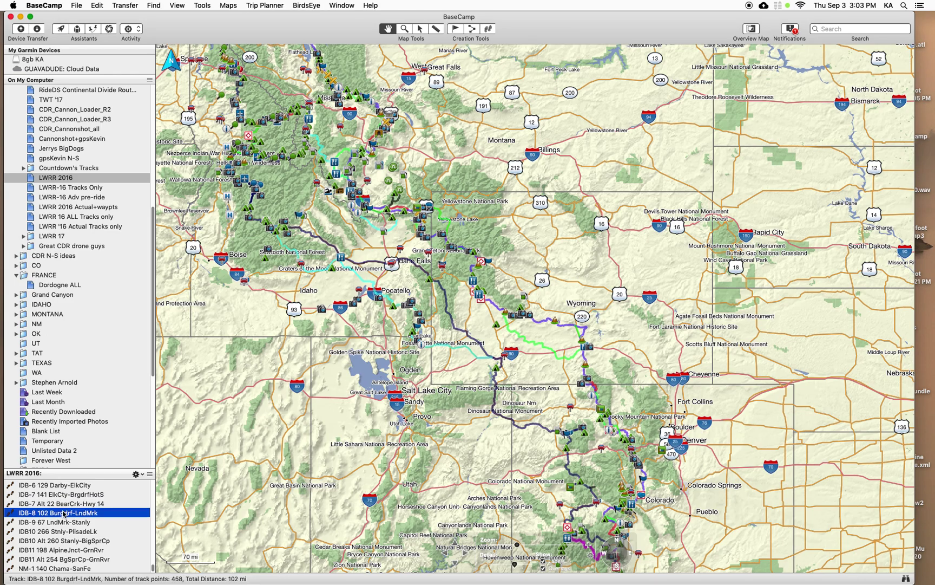
pyautogui.click(63, 521)
pyautogui.click(64, 549)
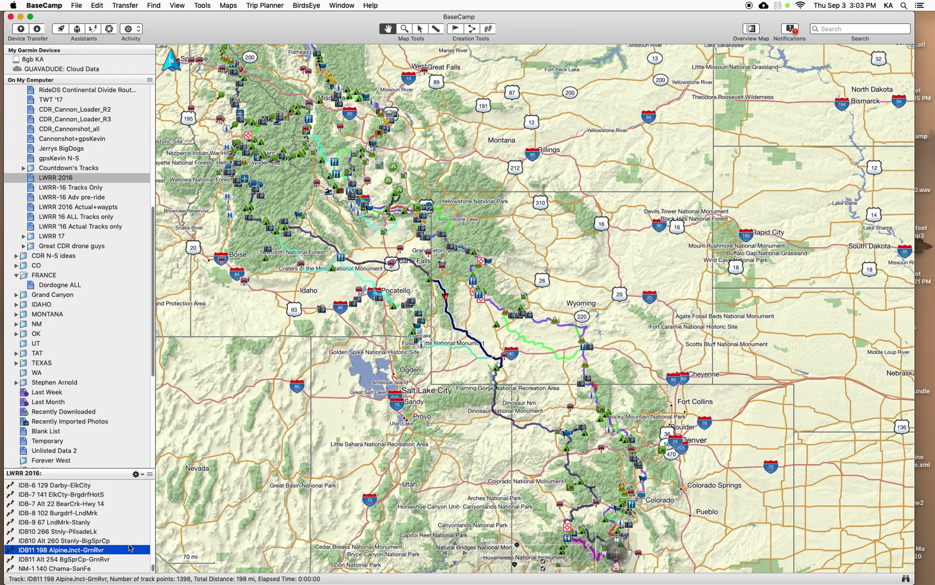
pyautogui.click(107, 549)
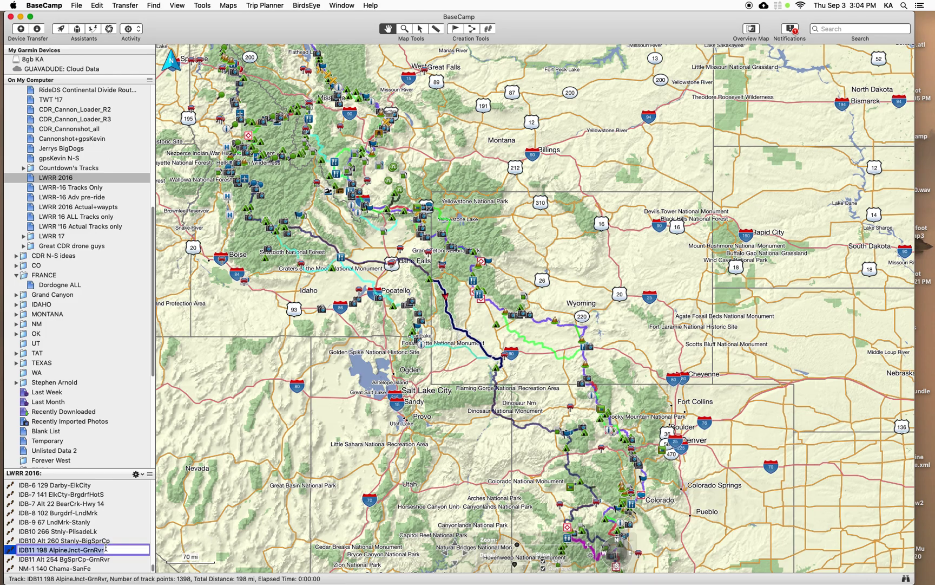
pyautogui.click(111, 560)
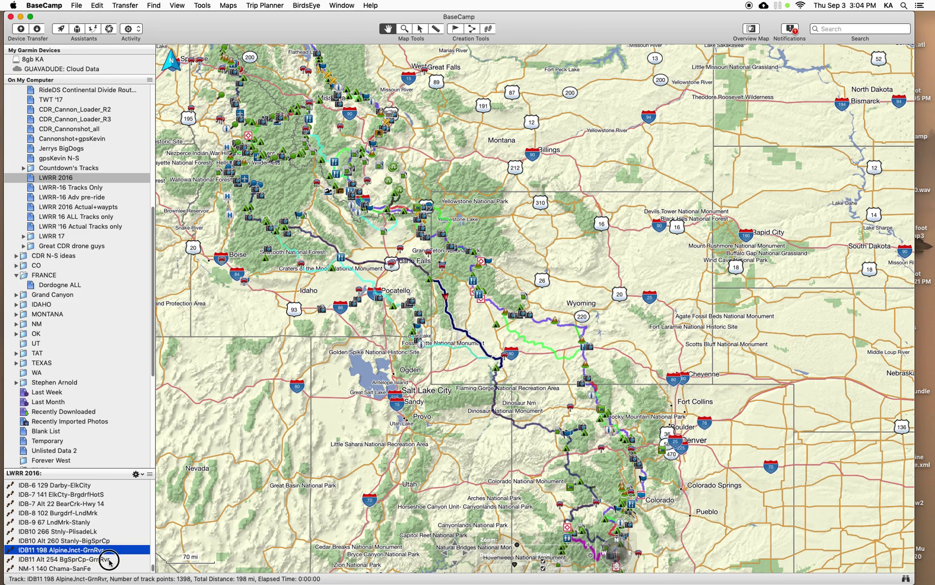
pyautogui.click(113, 551)
# Show the LWRR-16 Tracks Only list on the map and view its tracks closer around Idaho, Montana and Wyoming
pyautogui.scroll(2, 78, 209)
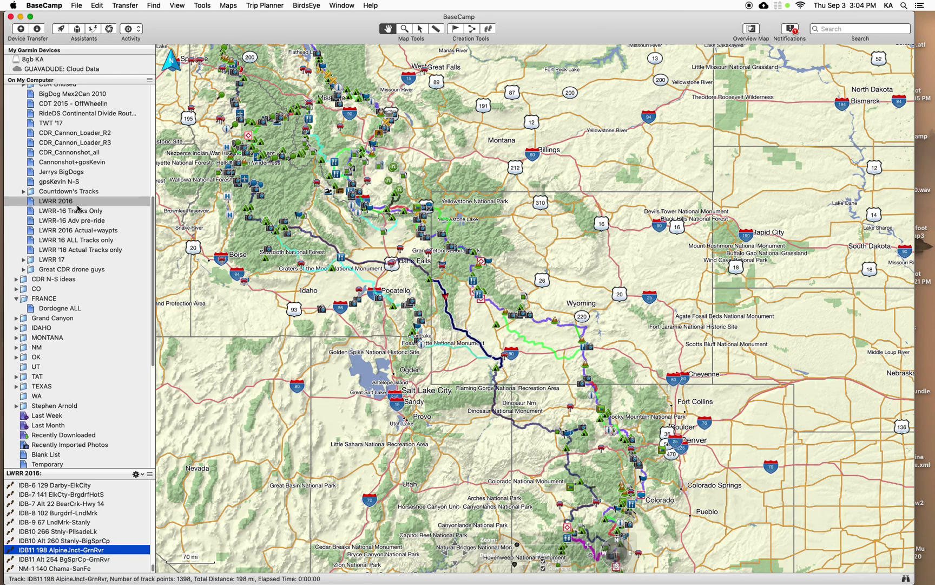
pyautogui.click(114, 212)
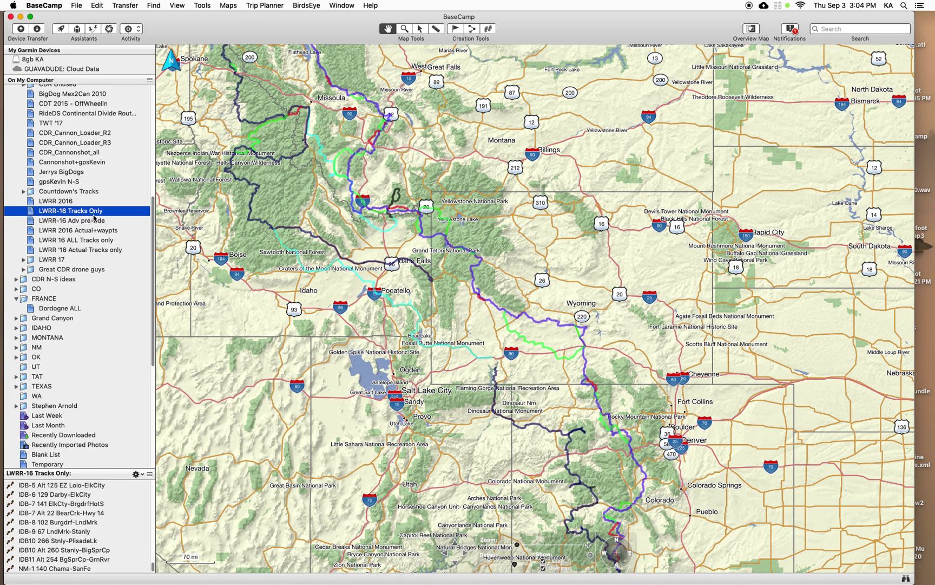
pyautogui.scroll(1, 376, 264)
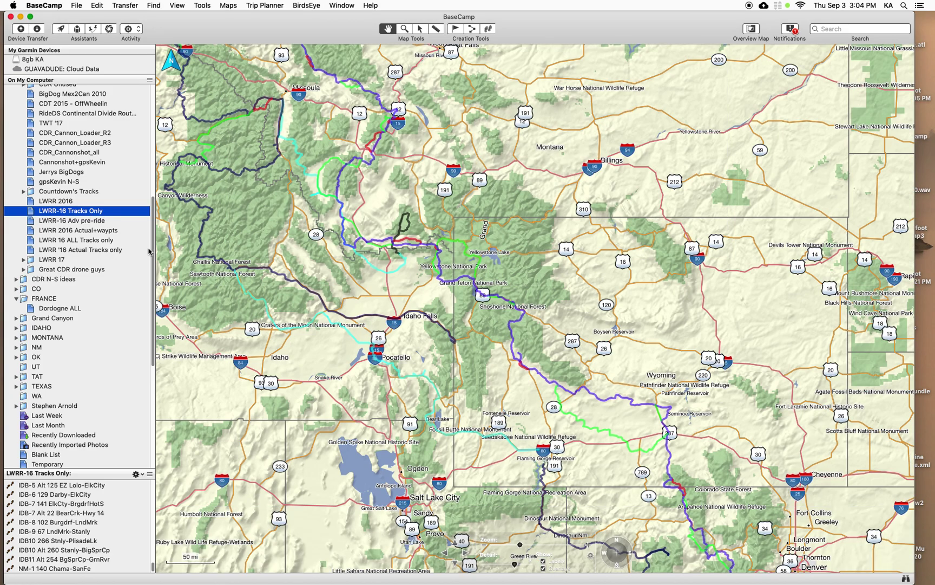
# Display the LWRR 2016 Actual+waypts list and look through its waypoints down to the dated daily tracks
pyautogui.click(112, 231)
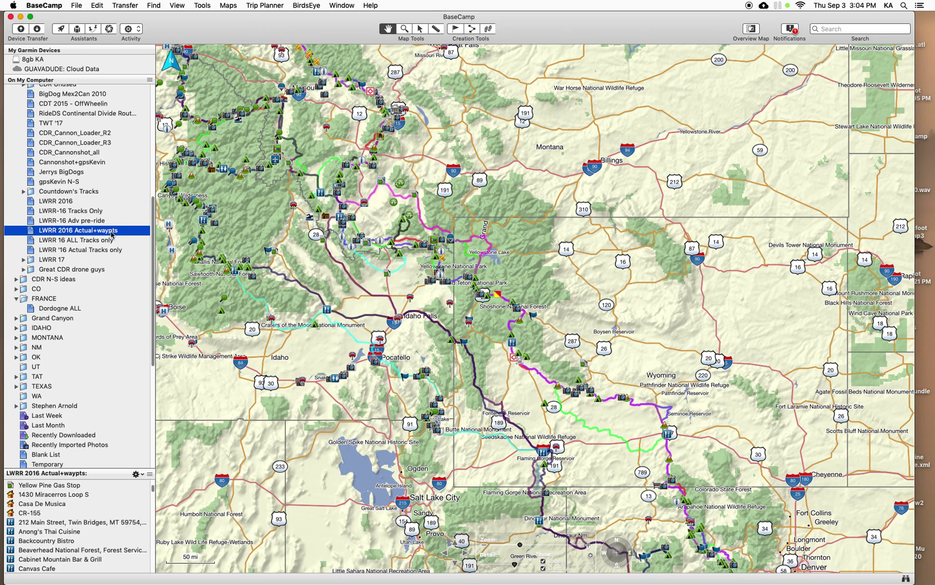
pyautogui.scroll(-20, 125, 560)
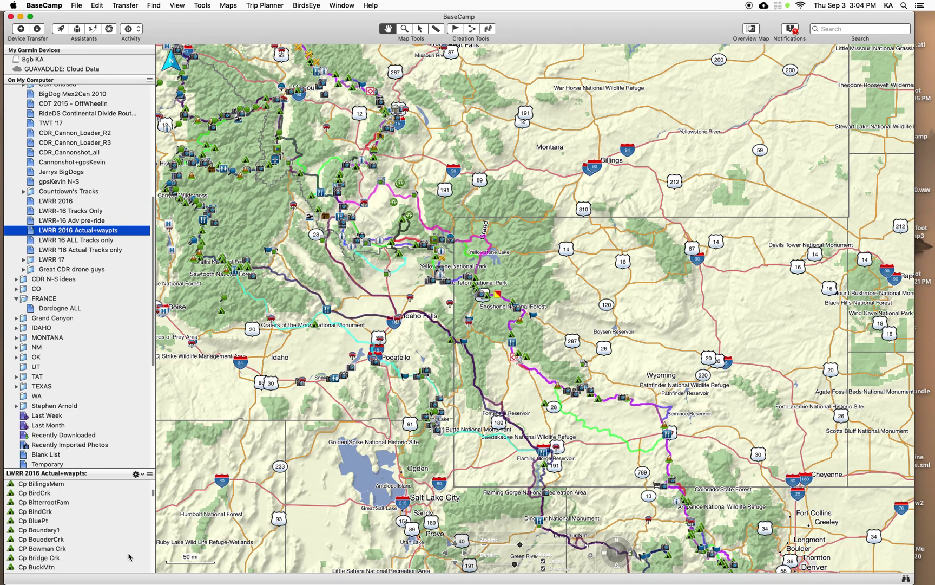
pyautogui.scroll(-20, 143, 542)
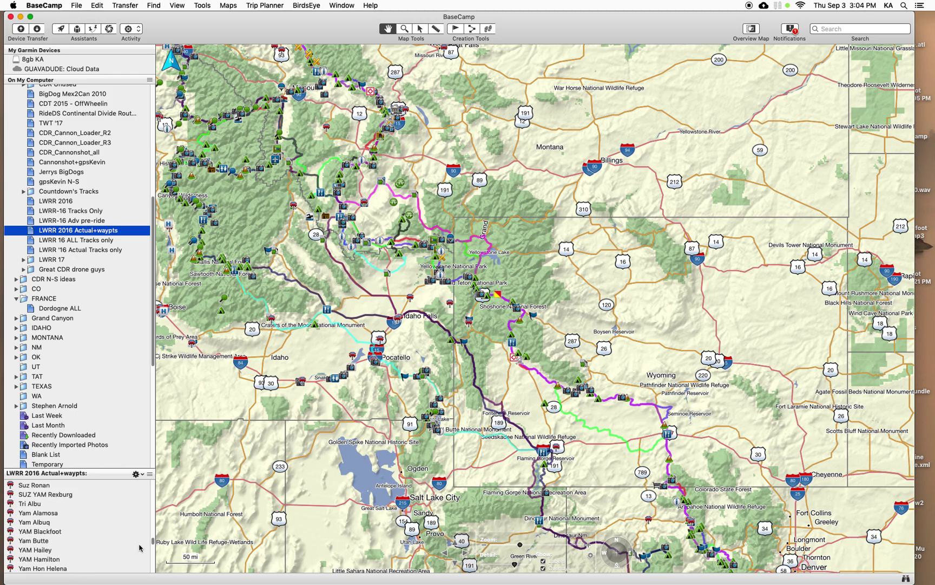
pyautogui.scroll(-8, 140, 546)
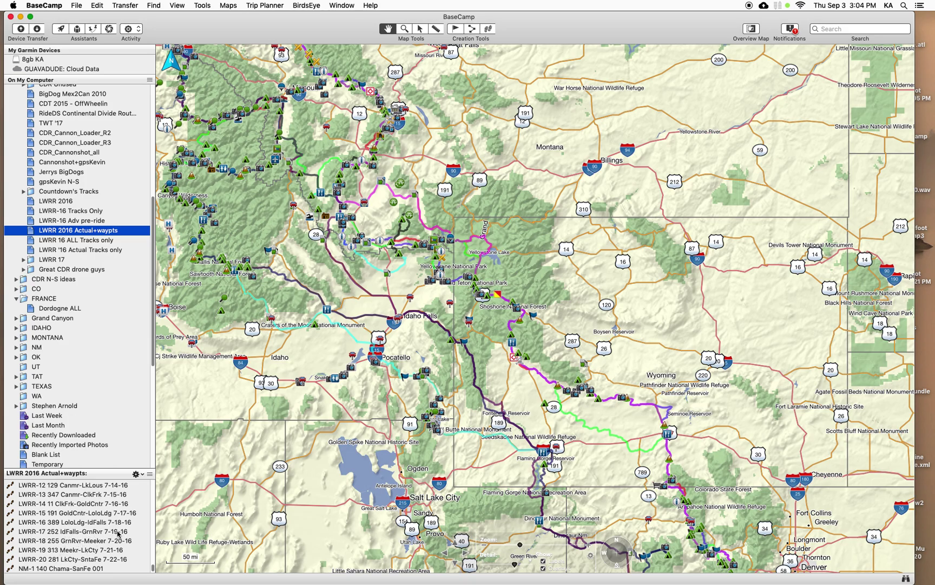
pyautogui.scroll(5, 115, 307)
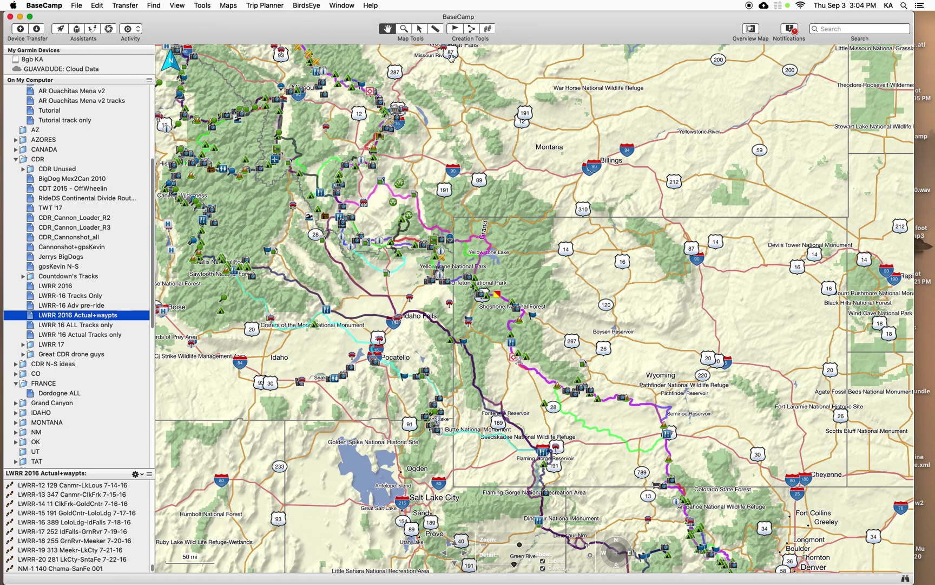
# Zoom the map in on Helena, Montana, by framing successively smaller areas around the LWRR 2016 tracks
pyautogui.click(437, 29)
pyautogui.moveTo(360, 125); pyautogui.dragTo(438, 48)
pyautogui.click(388, 29)
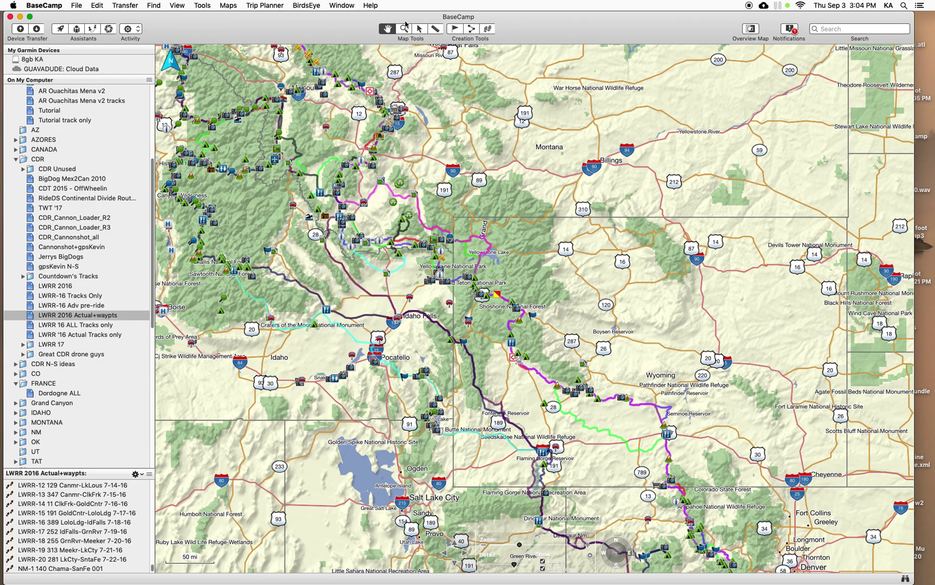
pyautogui.click(405, 31)
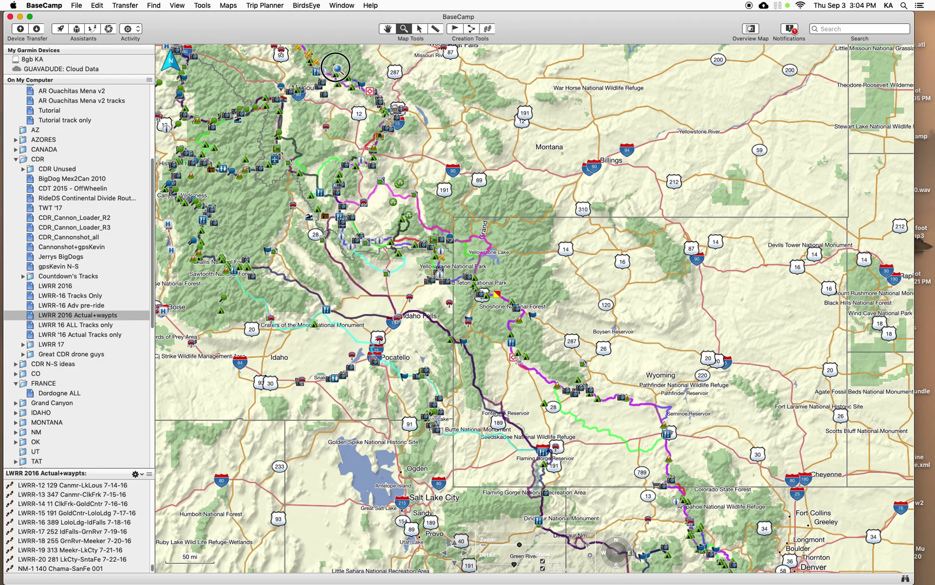
pyautogui.moveTo(333, 64); pyautogui.dragTo(606, 305)
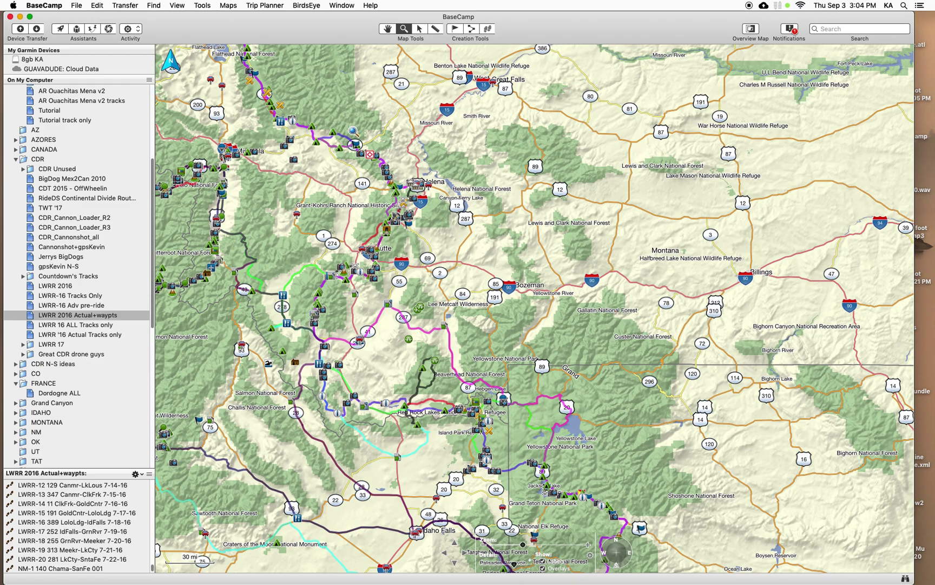
pyautogui.moveTo(345, 121); pyautogui.dragTo(497, 274)
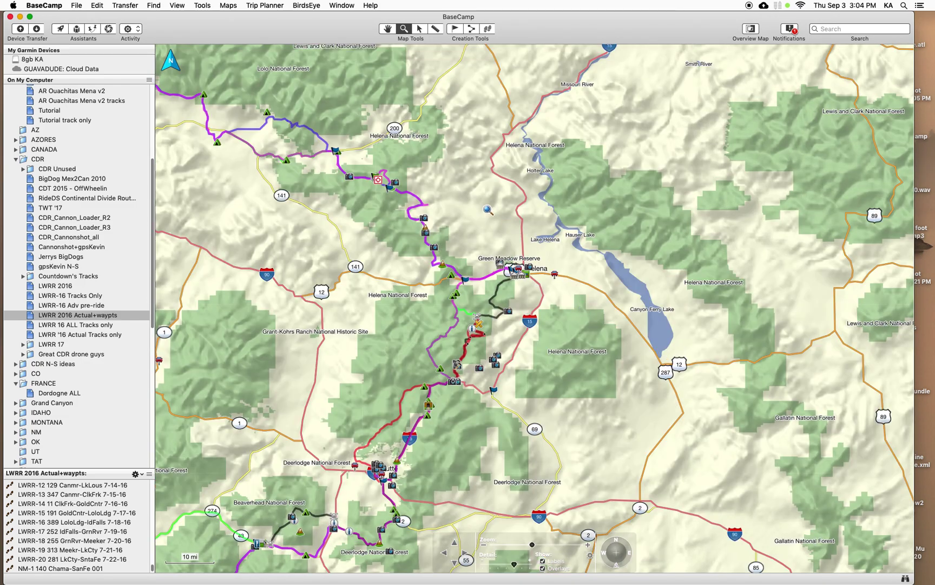
pyautogui.moveTo(483, 207); pyautogui.dragTo(582, 309)
pyautogui.moveTo(371, 288); pyautogui.dragTo(596, 456)
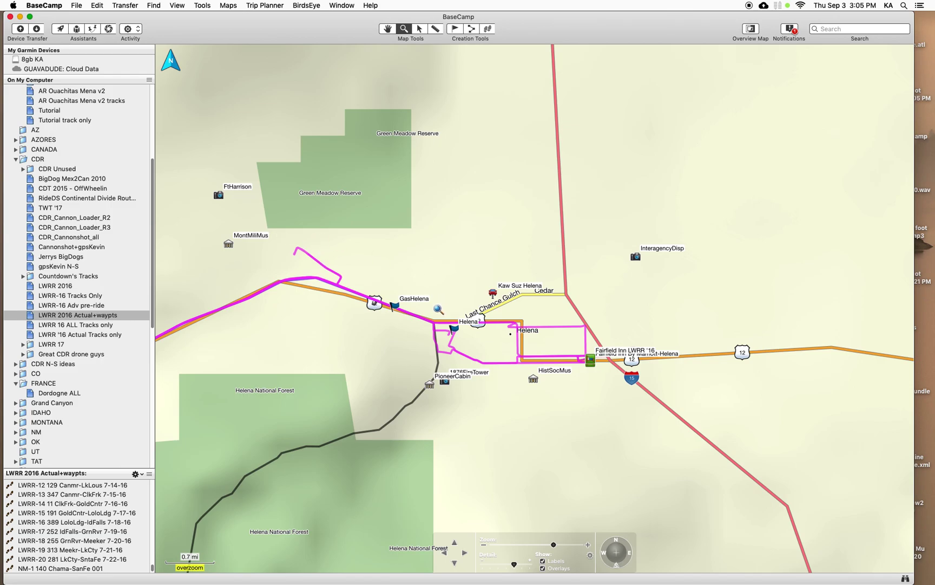
# Examine the actual ridden track around Helena, including the short spurs off US 12 and the surrounding route alternatives
pyautogui.scroll(1, 412, 318)
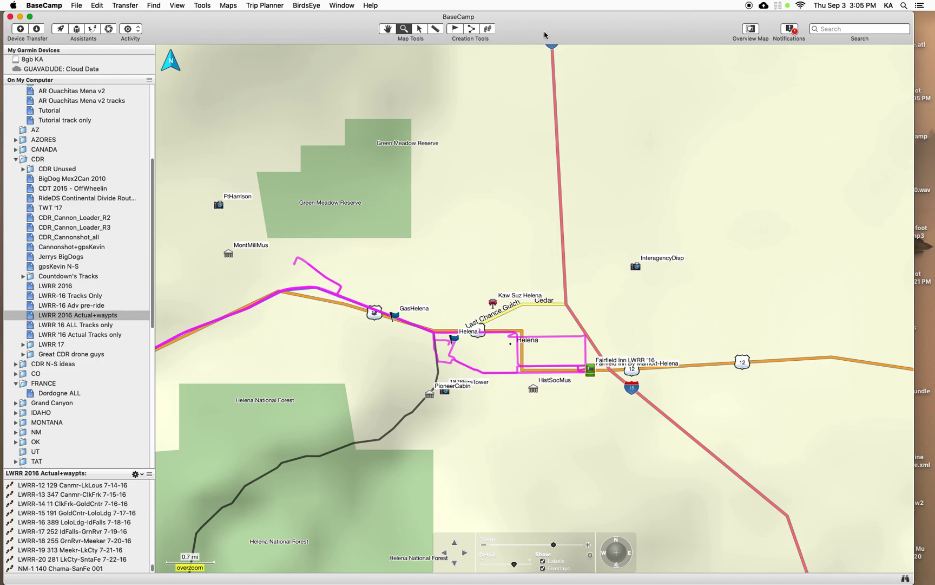
pyautogui.moveTo(546, 36); pyautogui.dragTo(548, 36)
pyautogui.click(388, 29)
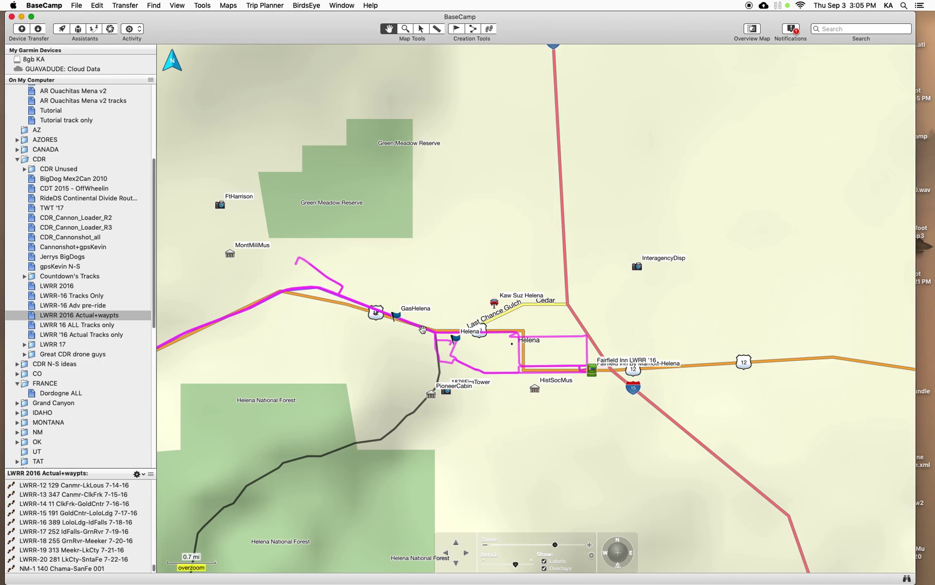
pyautogui.scroll(-2, 423, 331)
pyautogui.scroll(-5, 423, 333)
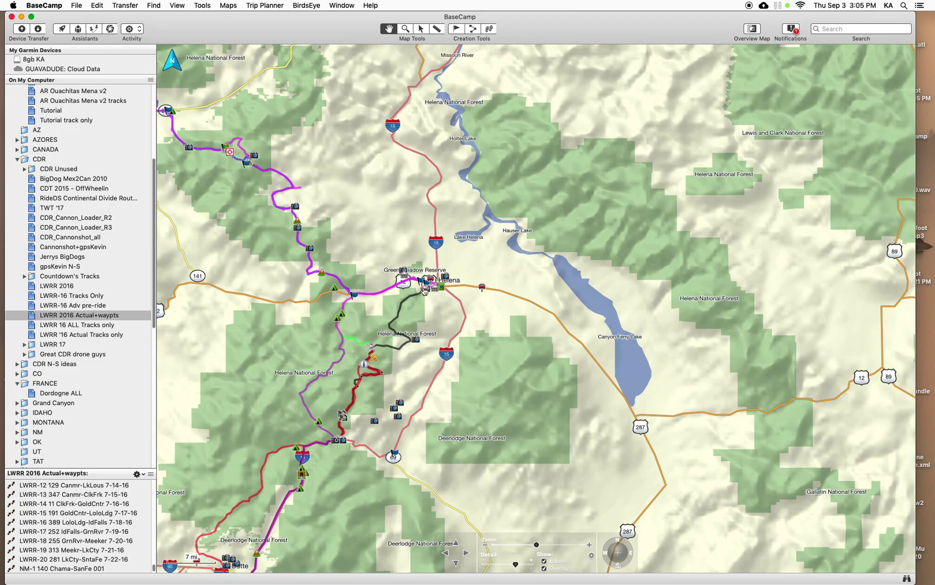
pyautogui.scroll(5, 439, 261)
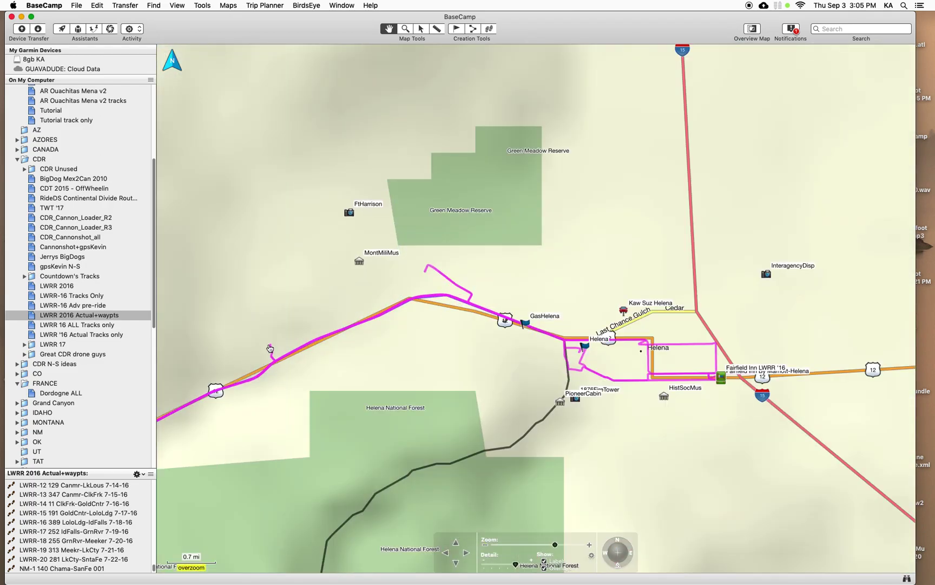
pyautogui.scroll(3, 275, 370)
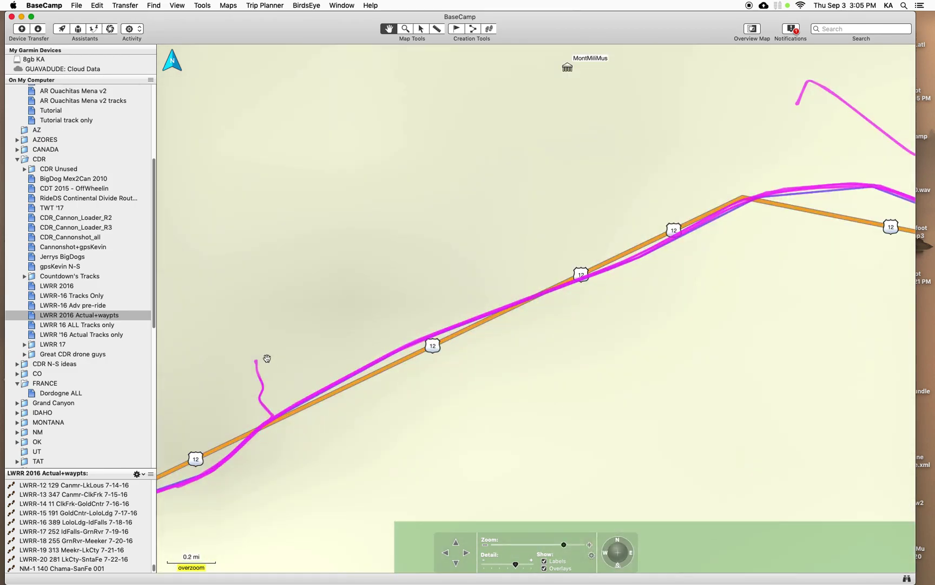
pyautogui.scroll(-10, 456, 345)
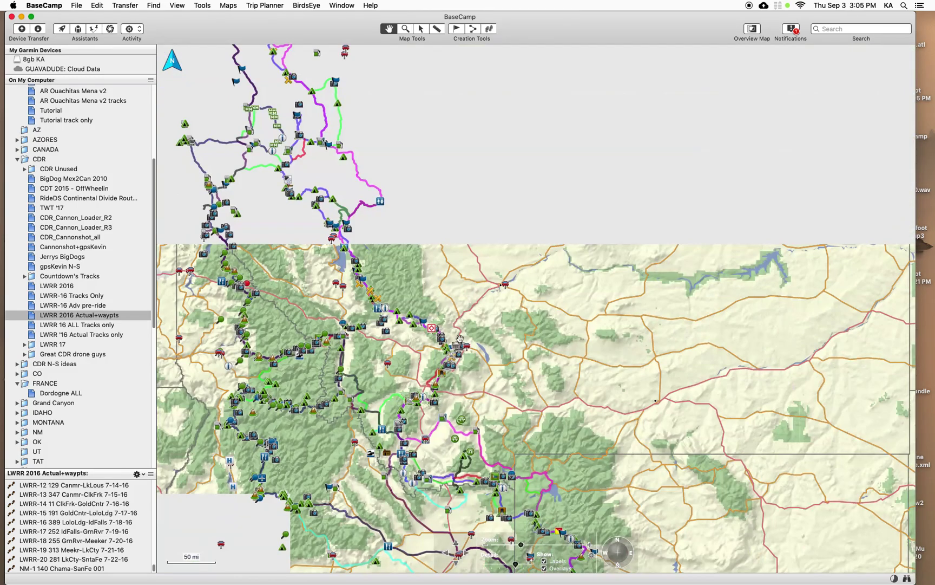
pyautogui.scroll(3, 460, 338)
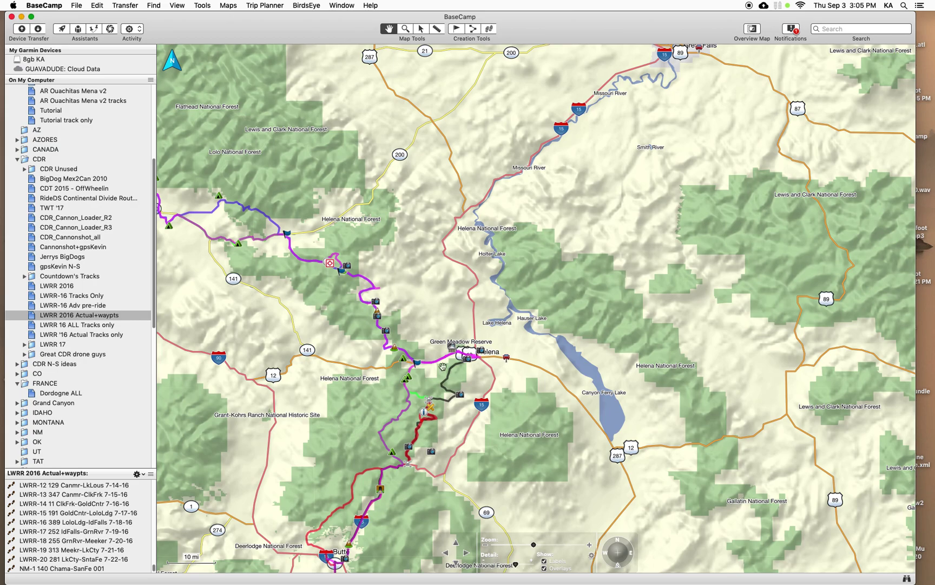
pyautogui.scroll(5, 434, 366)
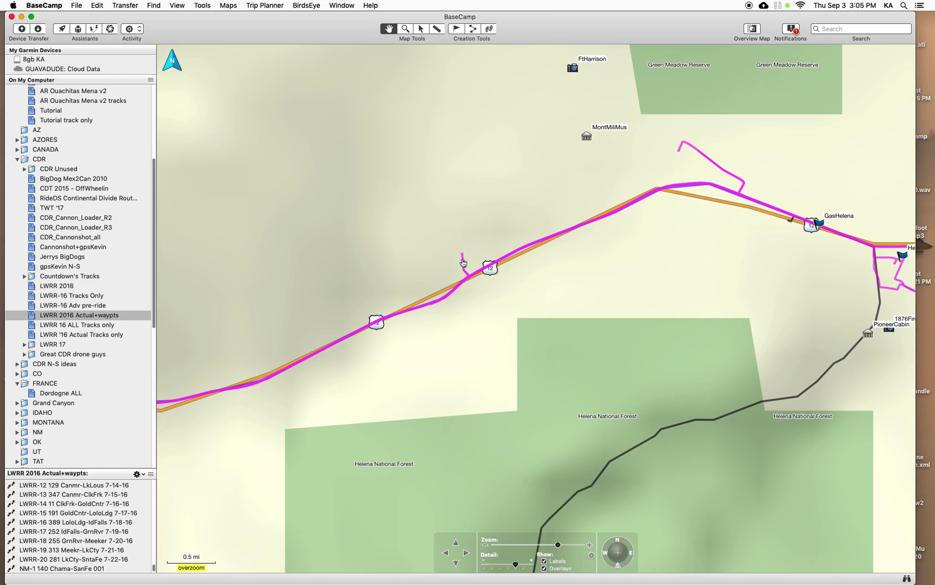
pyautogui.scroll(-3, 461, 297)
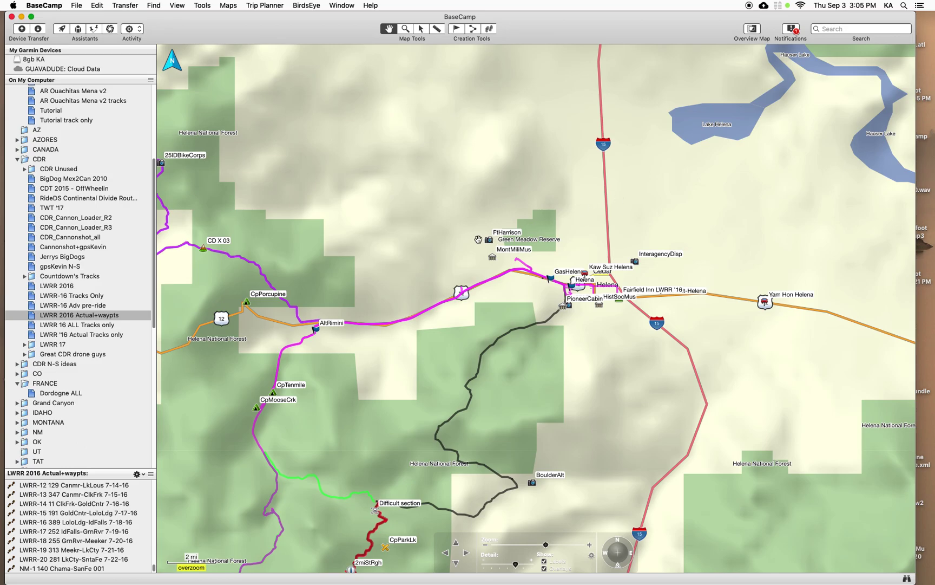